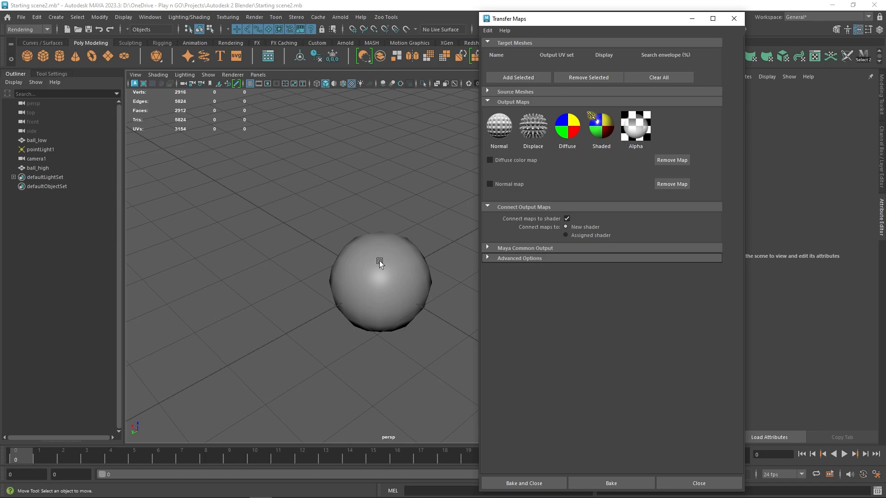
Step: Move the low-poly ball aside to examine the high-poly ball inside it, and undo the move
left_click(387, 259)
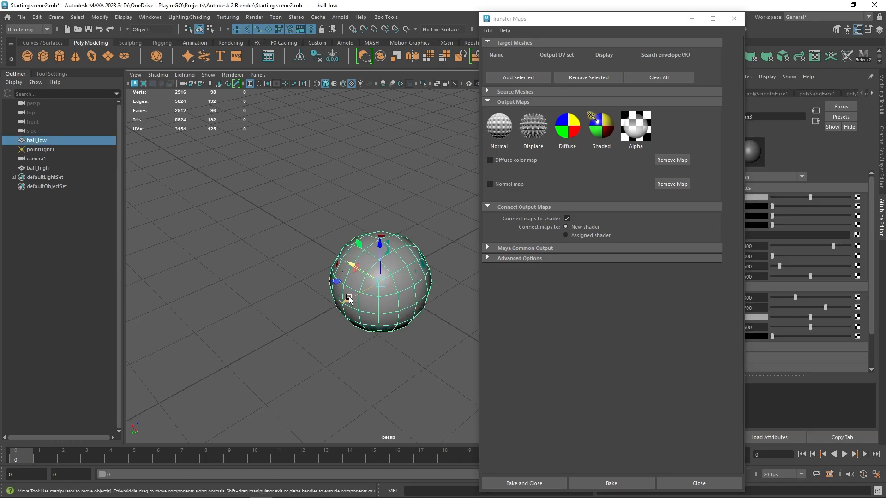
left_click_drag(353, 299, 236, 367)
left_click(393, 284)
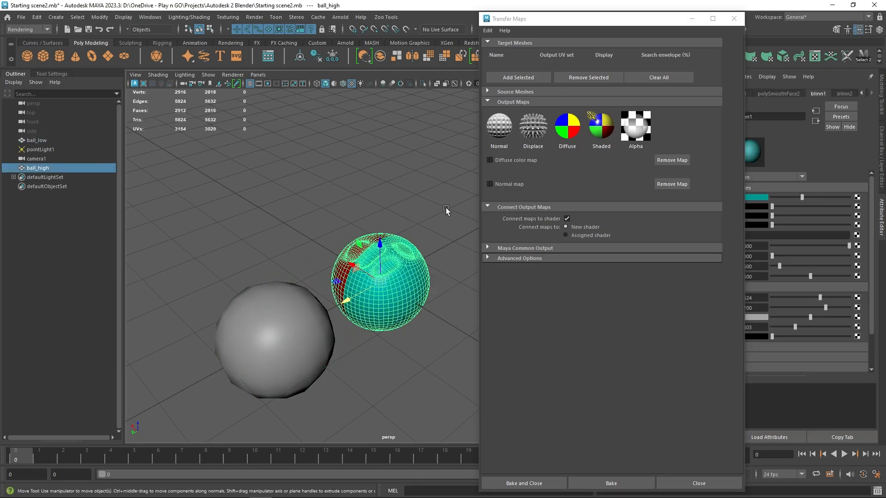
key("ctrl+z")
key("ctrl+z")
left_click(431, 196)
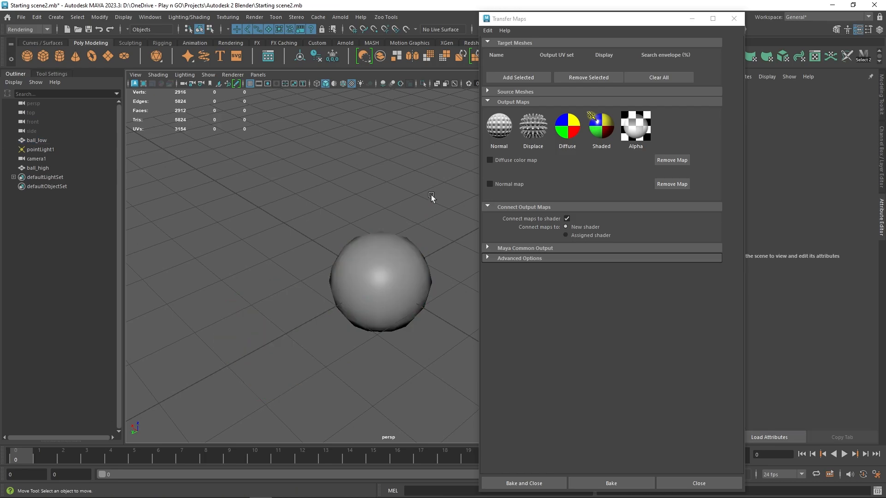
Step: Add ball_low as the target mesh and ball_high as the source mesh of the map transfer
left_click(397, 264)
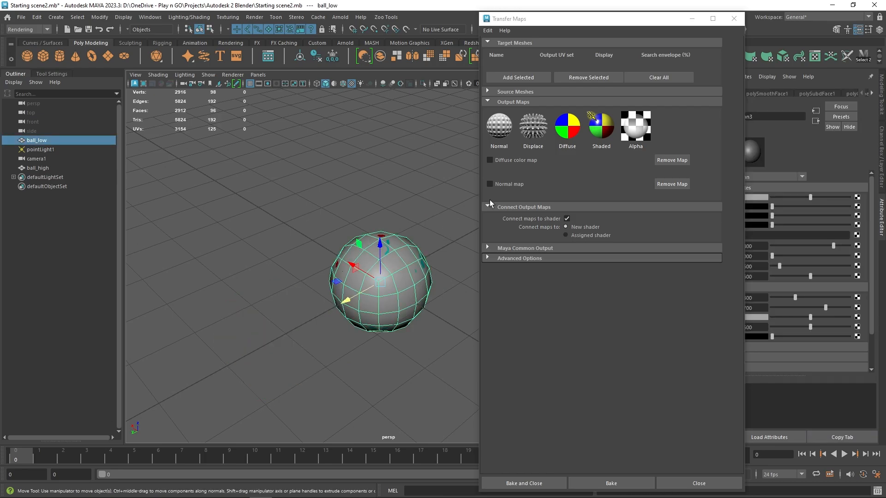
left_click(522, 77)
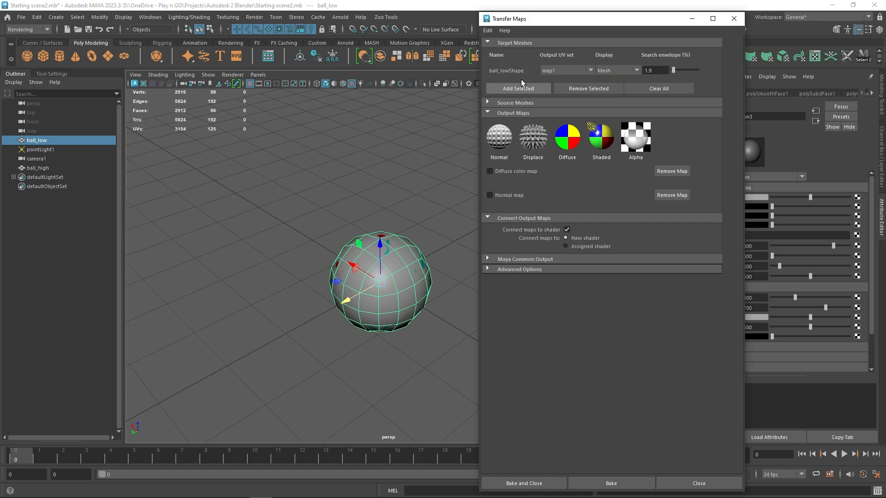
left_click(41, 168)
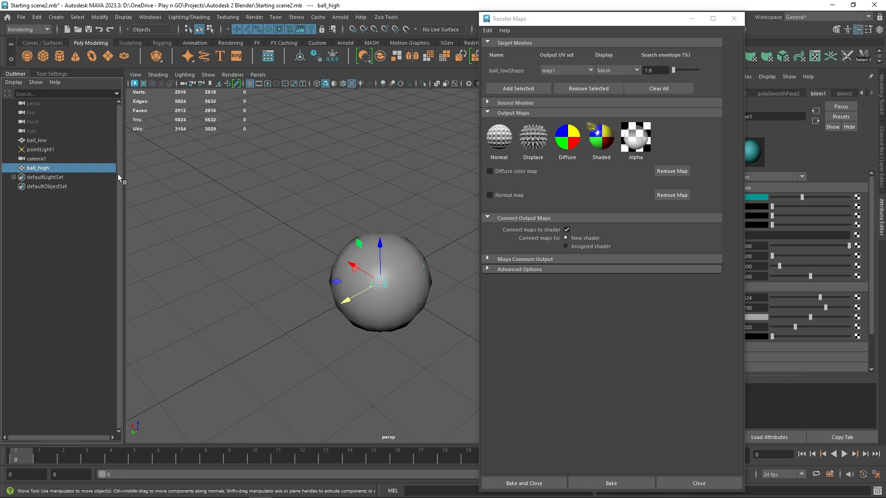
left_click(508, 103)
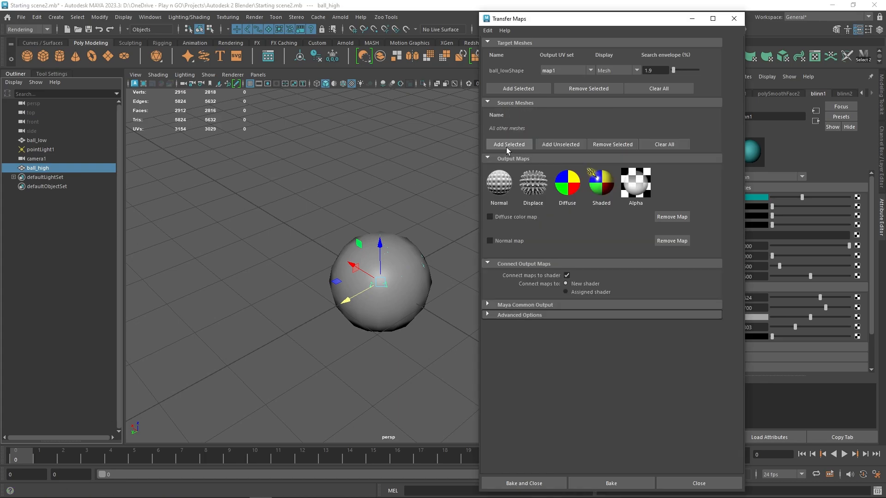
left_click(507, 146)
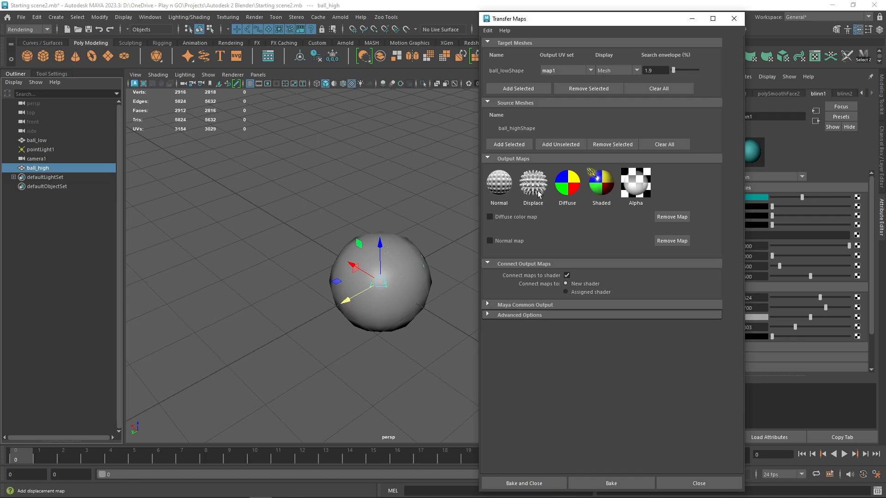
Step: Try adding the lit-and-shaded and displacement output maps, and remove both again
left_click(588, 189)
left_click(540, 182)
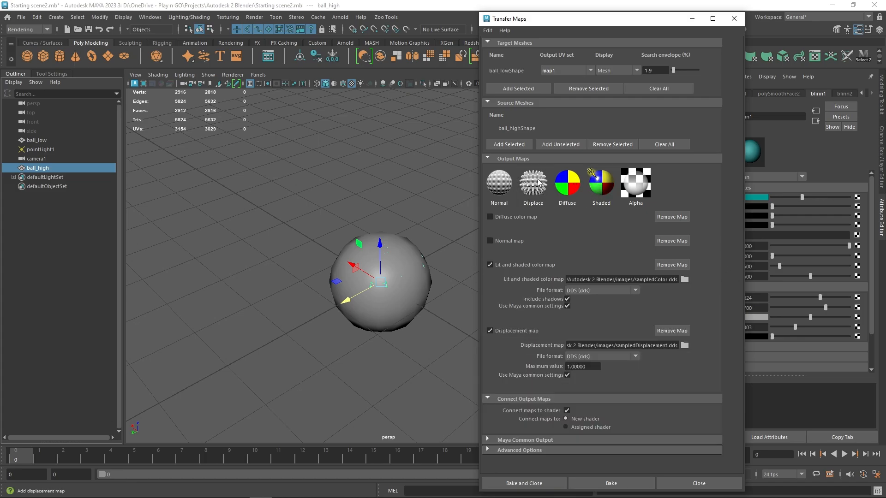
left_click(490, 331)
left_click(491, 261)
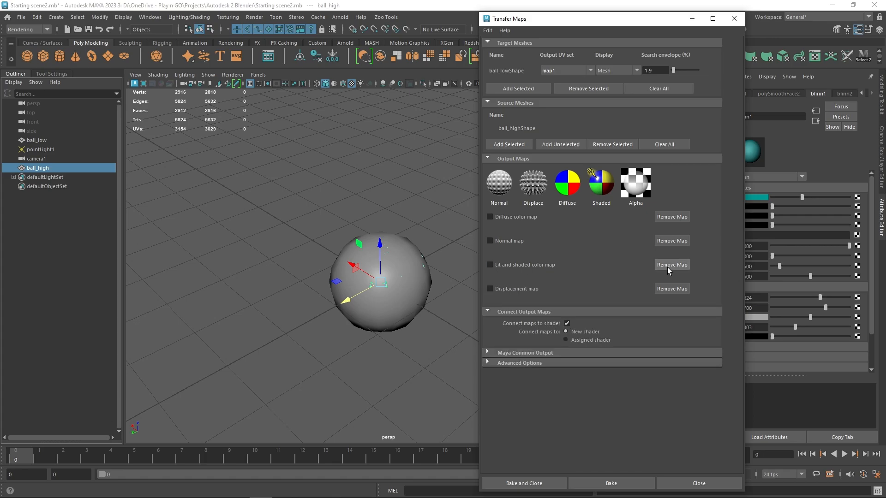
left_click(673, 268)
left_click(674, 269)
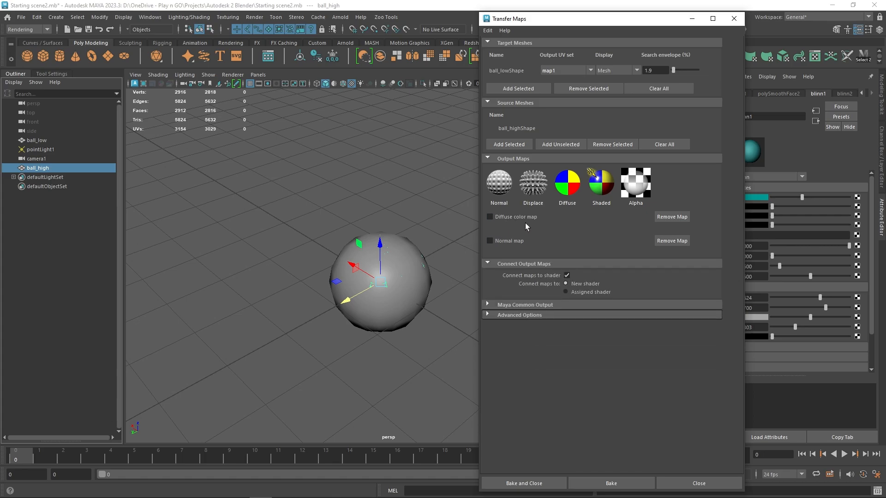
Step: Enable the diffuse color and normal map outputs and bake them
left_click(490, 217)
left_click(491, 276)
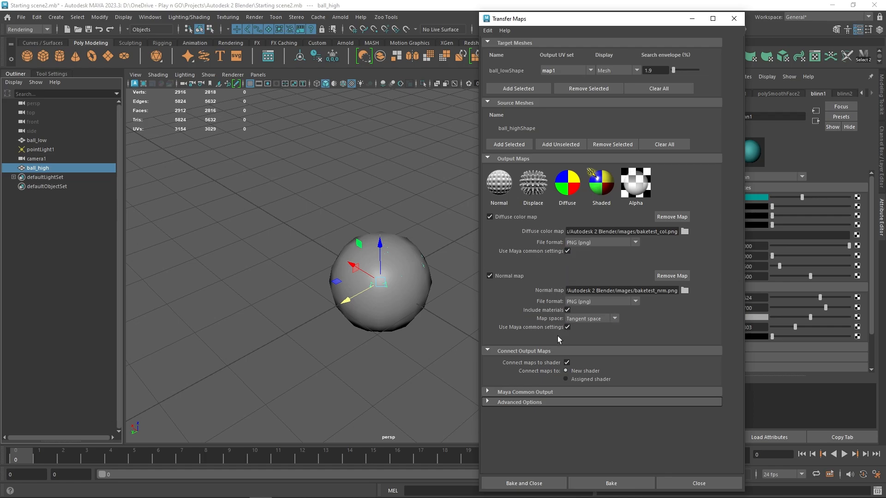
left_click(595, 485)
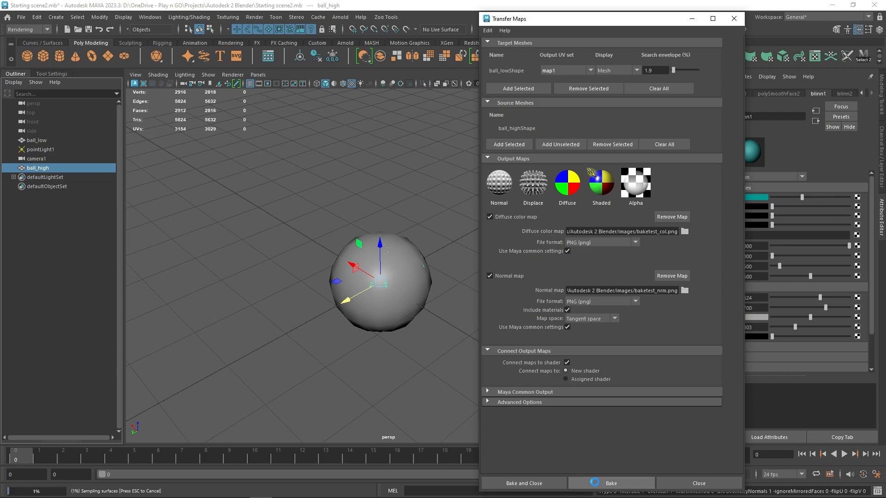
Step: Isolate ball_low in the viewport and examine its baked maps from several angles
left_click(80, 140)
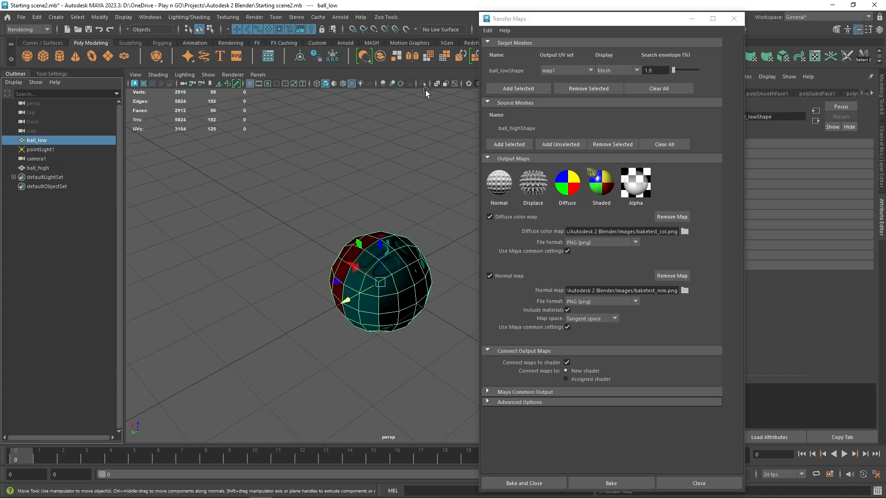
left_click(422, 84)
left_click(406, 182)
left_click_drag(406, 181, 421, 201, "alt")
left_click(390, 251)
left_click_drag(359, 184, 365, 187, "alt")
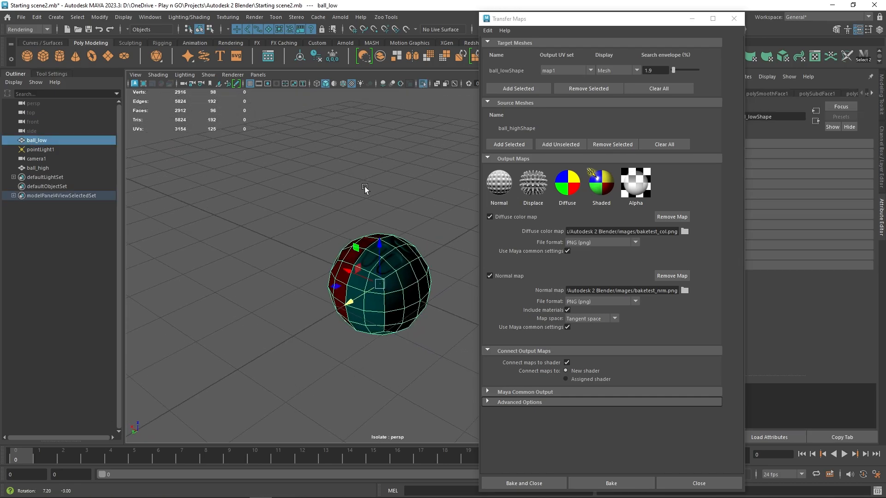
right_click_drag(365, 187, 395, 219, "alt")
left_click_drag(395, 218, 404, 192, "alt")
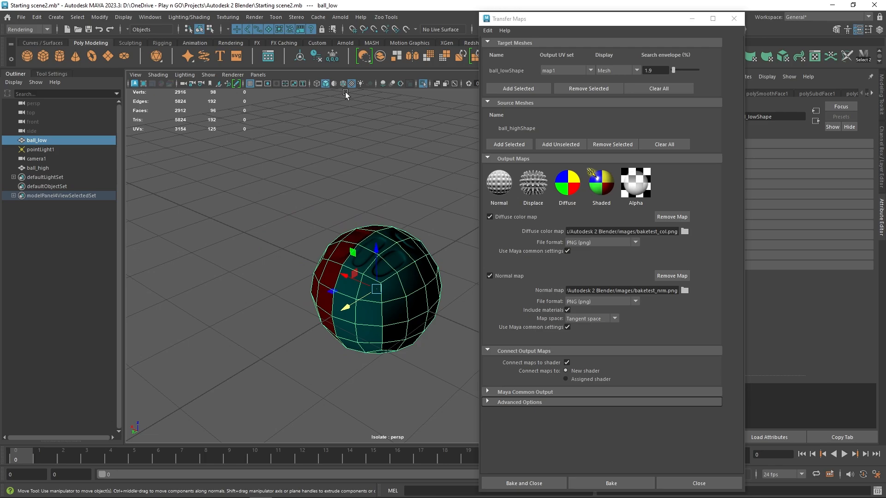
Step: Compare the viewport with textures off and on, and turn on lighting from the scene lights
left_click(352, 83)
left_click(351, 84)
left_click(398, 174)
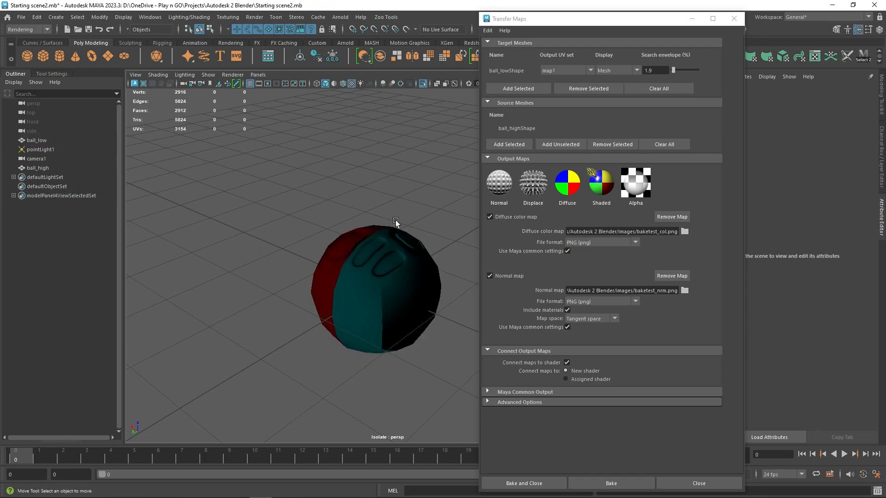
left_click(381, 237)
left_click(360, 89)
left_click(360, 86)
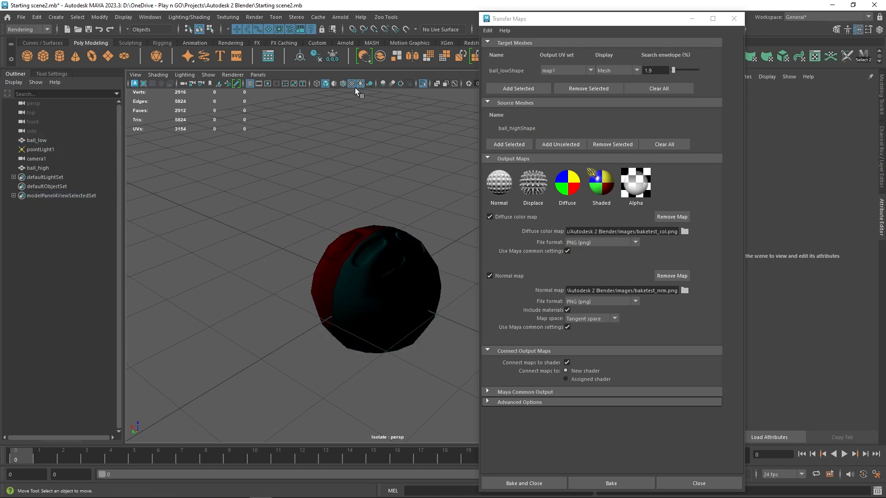
Step: Leave the isolated view and hide ball_high so that only the baked low-poly ball shows
mouse_move(381, 182)
left_mouse_down("alt")
mouse_move(389, 184)
mouse_move(355, 185)
mouse_move(383, 186)
mouse_move(358, 170)
mouse_move(374, 189)
left_mouse_up("alt")
left_click(390, 253)
key("ctrl+1")
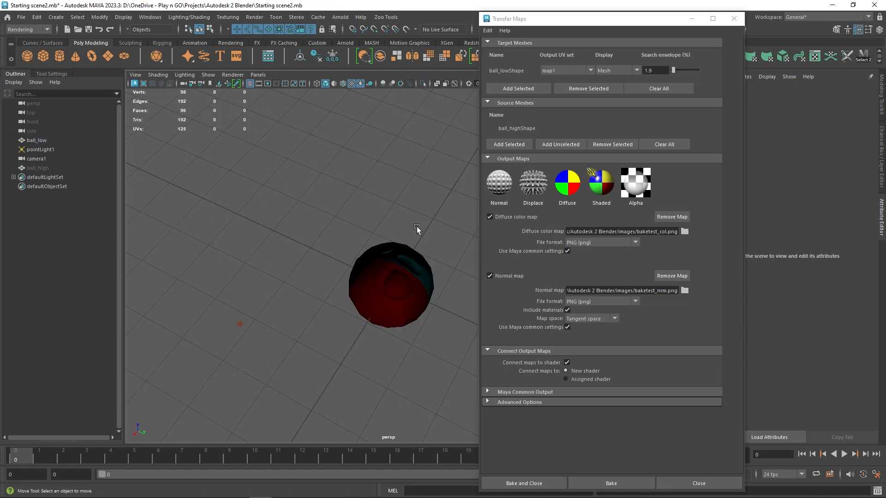
Step: Examine the baked details and faceted silhouette of ball_low from several angles under the scene light
left_click_drag(417, 226, 360, 251, "alt")
right_click_drag(360, 251, 425, 269, "alt")
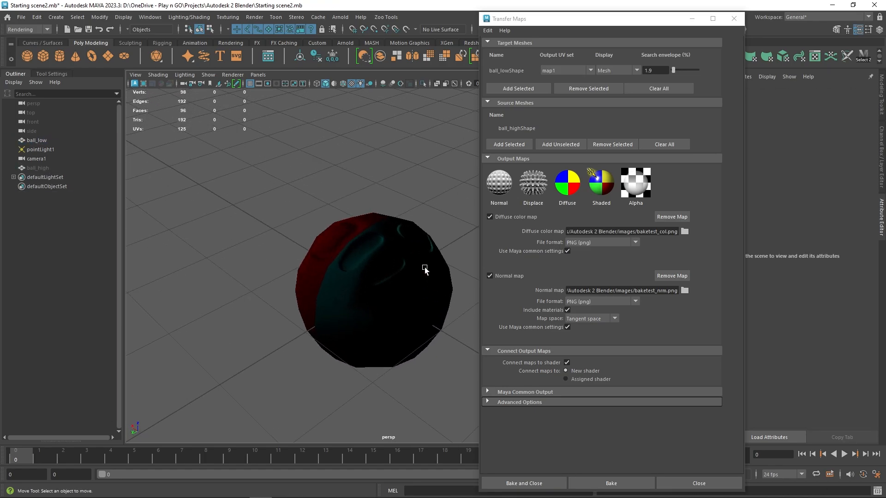
left_click(425, 269)
left_click_drag(367, 154, 378, 248, "alt")
left_click(387, 165)
left_click(414, 274)
left_click(419, 208)
left_click(368, 250)
left_click(428, 208)
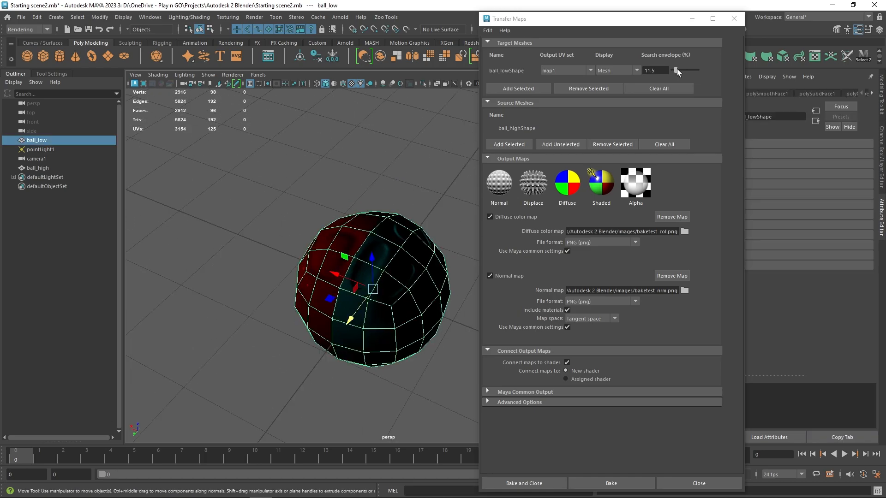
Step: Display the search envelope around ball_low, try it at 25%, and set it to 3.8%
mouse_move(676, 71)
left_mouse_down()
mouse_move(695, 71)
mouse_move(679, 72)
left_mouse_up()
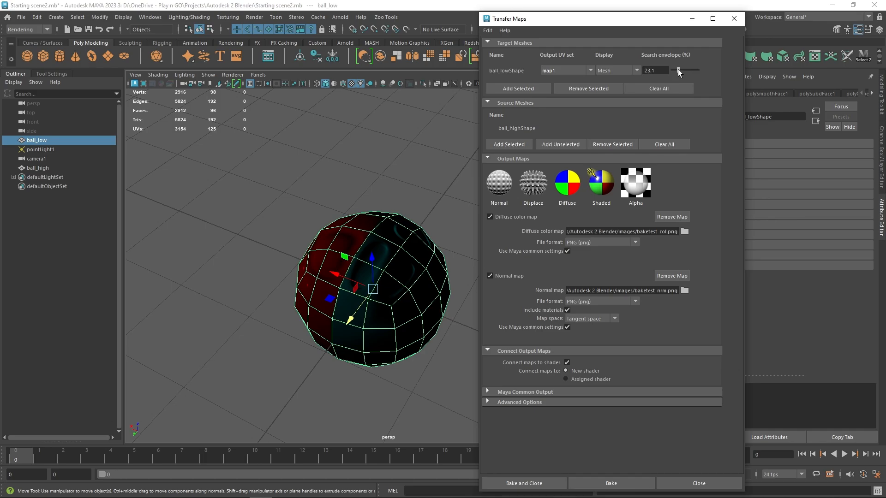
left_click(634, 71)
left_click(625, 90)
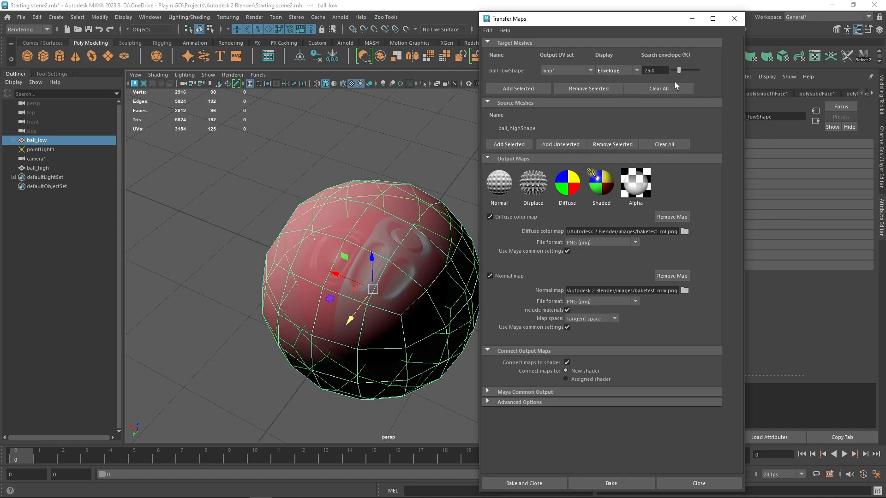
left_click_drag(679, 70, 674, 69)
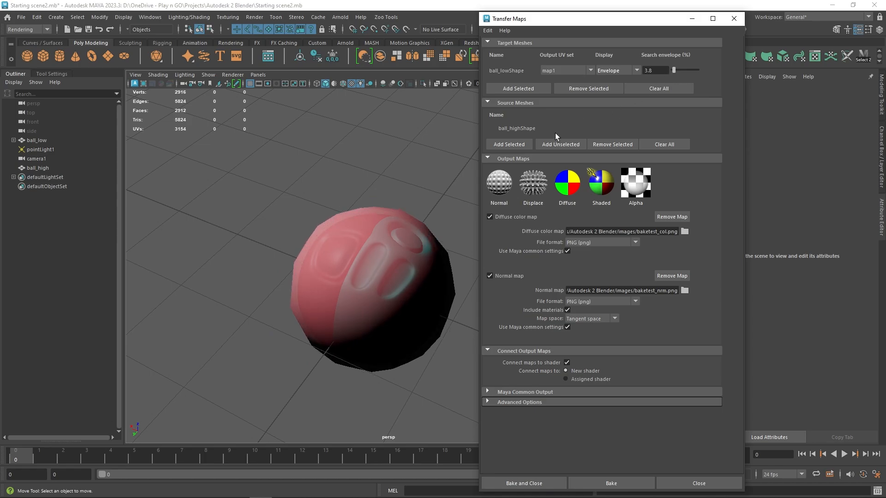
left_click_drag(405, 187, 391, 174, "alt")
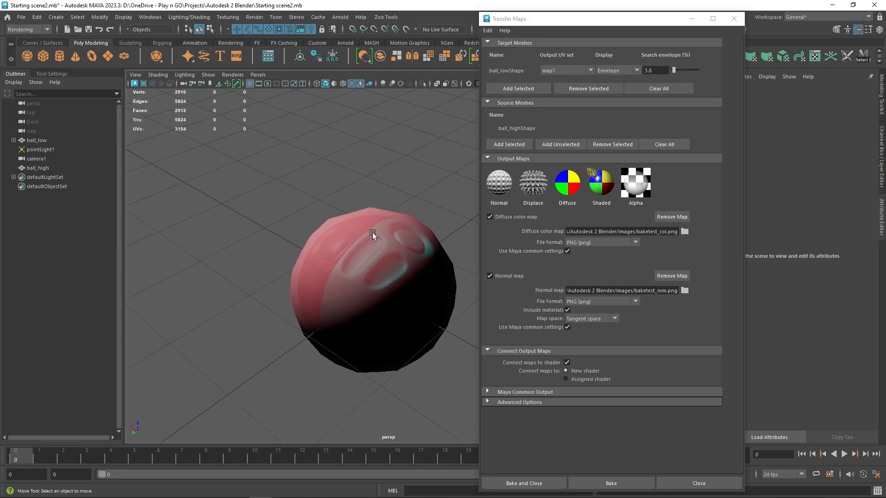
mouse_move(373, 233)
left_mouse_down("alt")
mouse_move(356, 185)
mouse_move(367, 270)
left_mouse_up("alt")
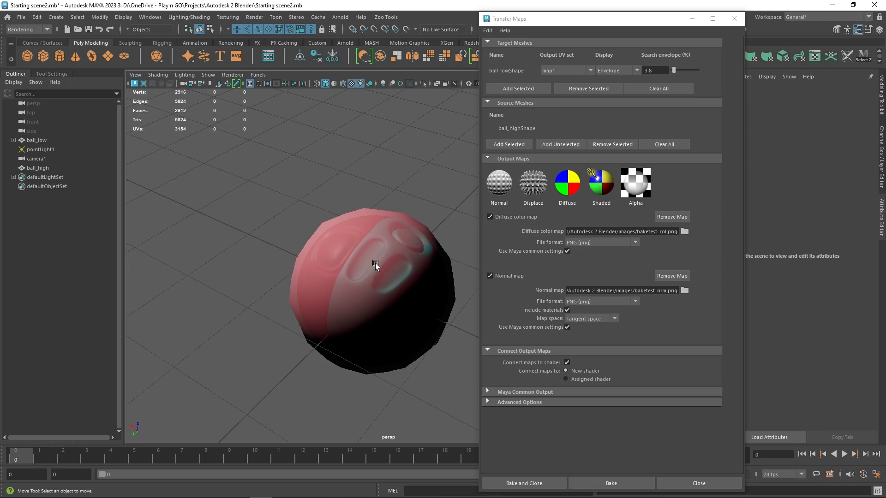
Step: Expand the Maya common output and advanced options to review the map size, sampling quality choices and search method
left_click(501, 402)
left_click(500, 392)
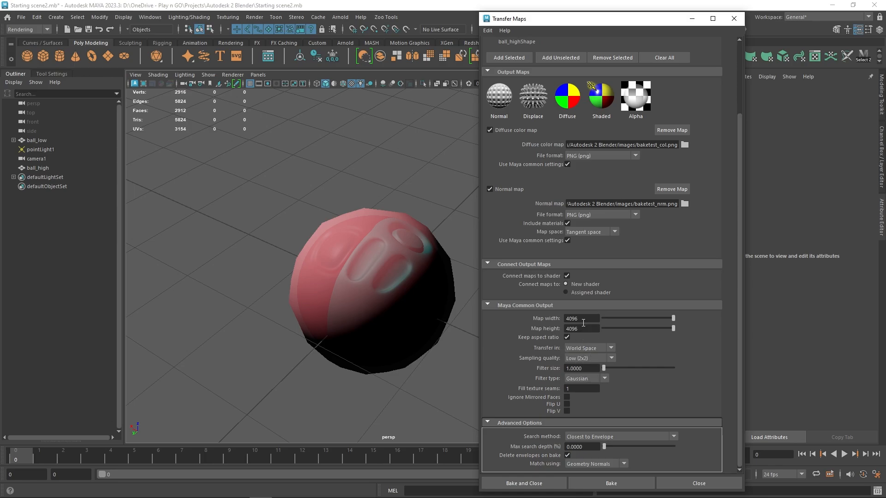
left_click(609, 360)
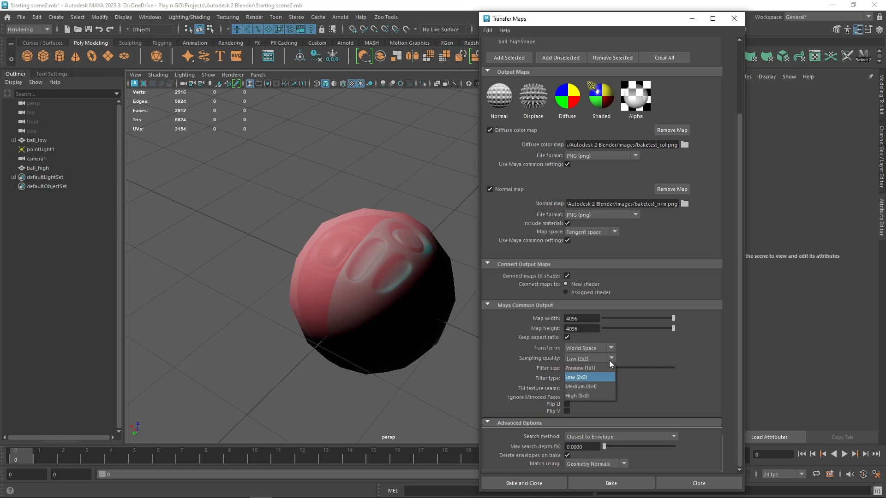
left_click(537, 348)
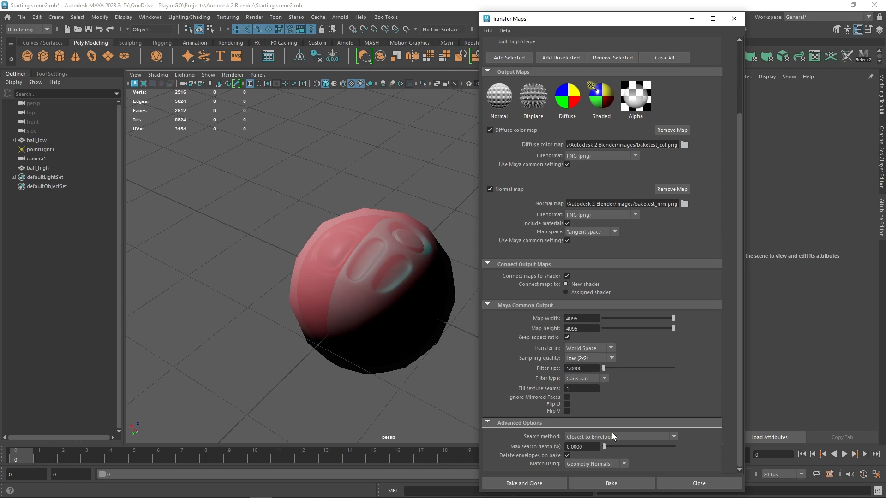
scroll(610, 370, "up", 4)
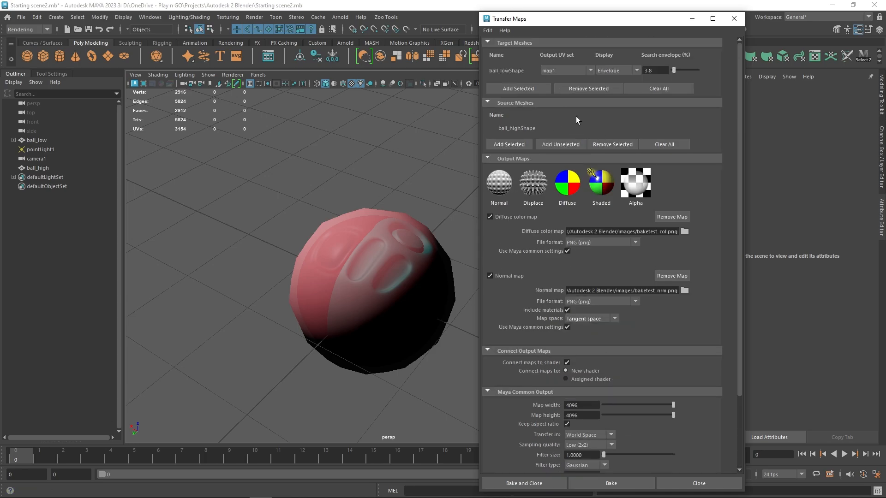
left_click_drag(554, 23, 555, 14)
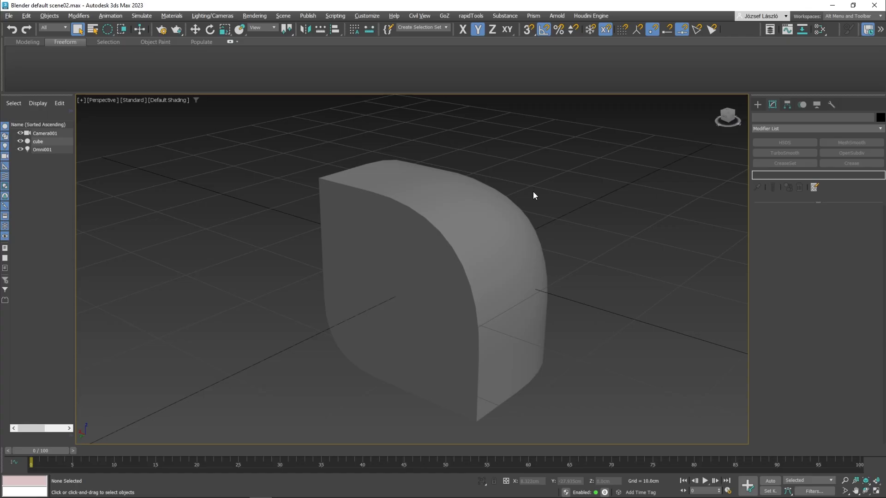
Step: Switch to 3ds Max, open the Slate Material Editor and move its window fully into view
left_click(439, 198)
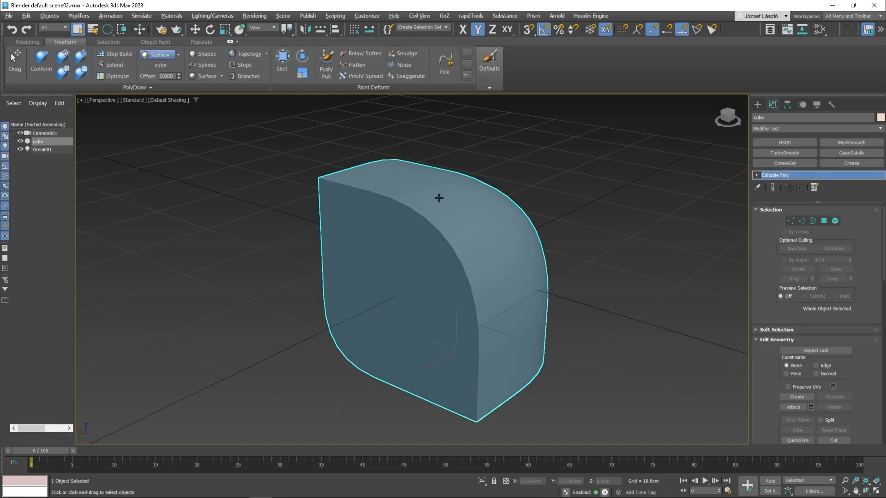
left_click(530, 172)
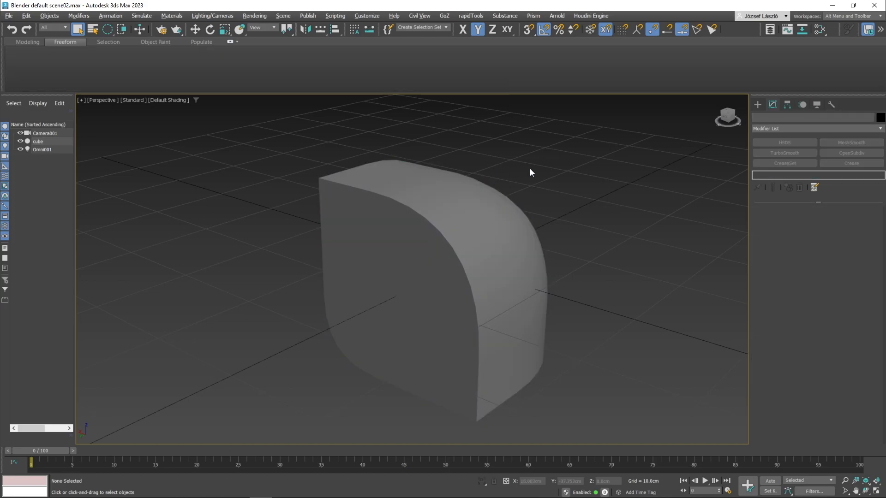
key("m")
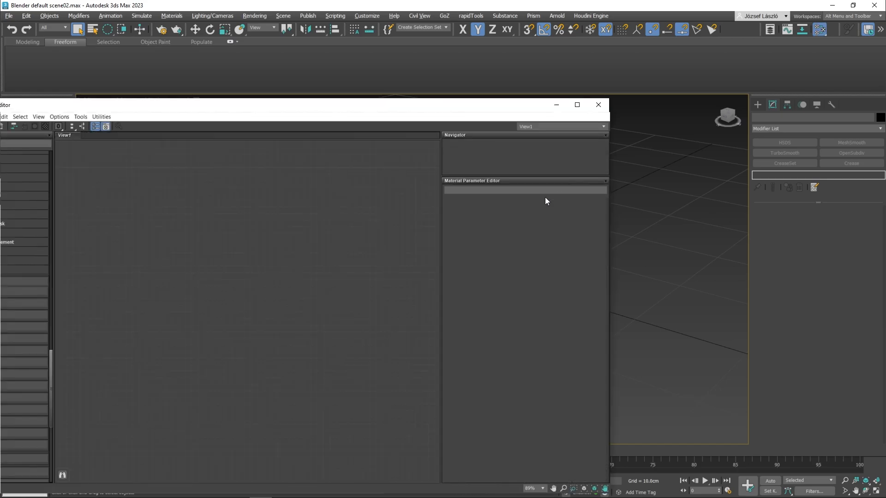
left_click_drag(388, 105, 558, 202)
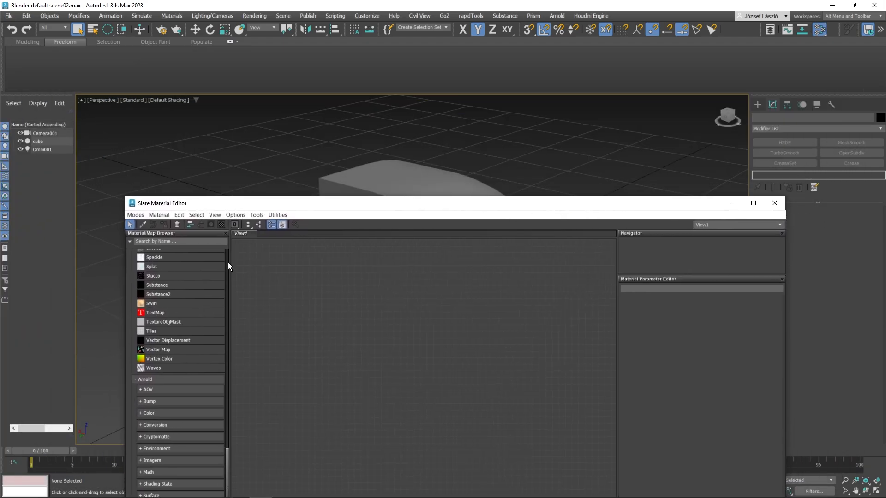
Step: Add a Physical Material to the node view, assign it to the cube, and close the material editor
scroll(171, 281, "up", 15)
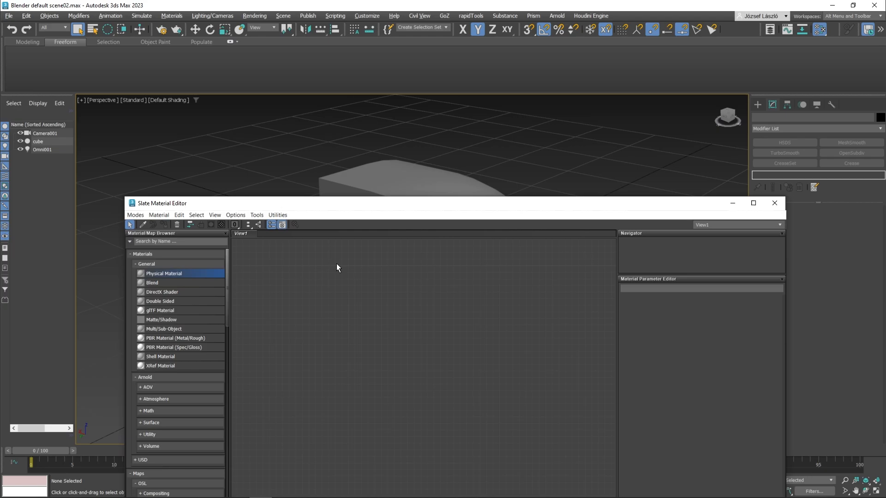
left_click_drag(336, 268, 336, 267)
left_click_drag(364, 364, 423, 187)
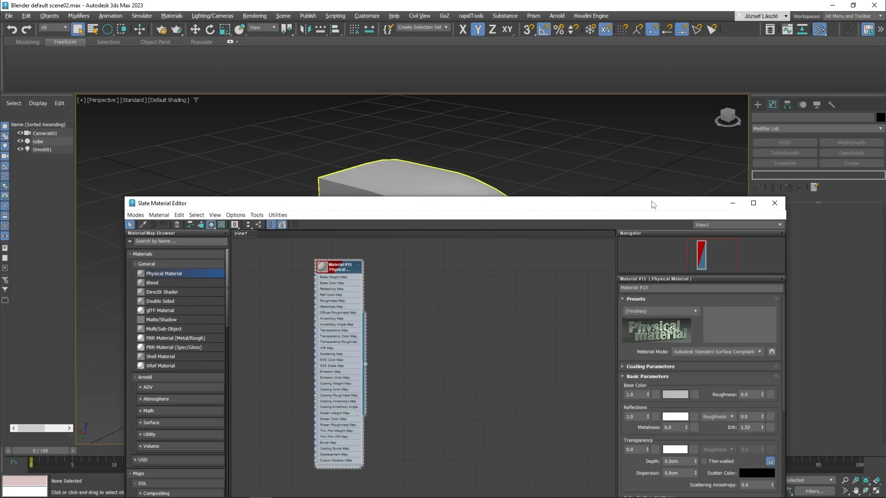
left_click(775, 203)
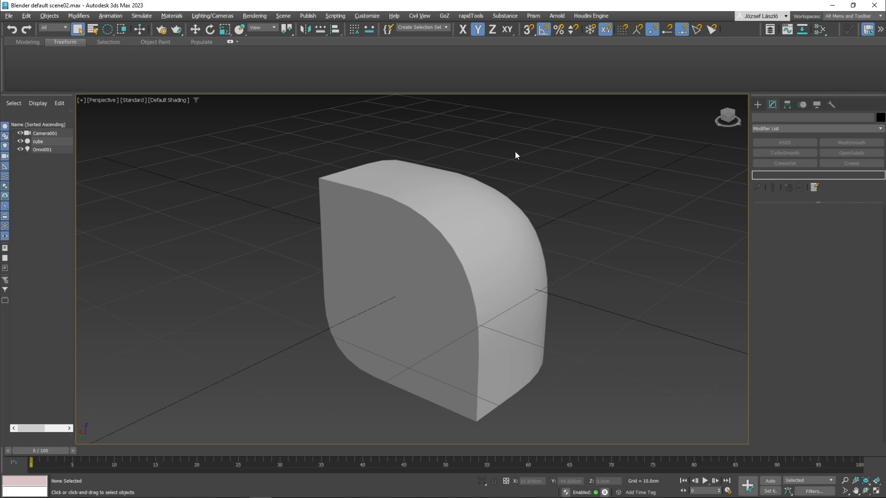
Step: Select the cube and change the renderer in Render Setup to Scanline Renderer
left_click(444, 181)
left_click(159, 34)
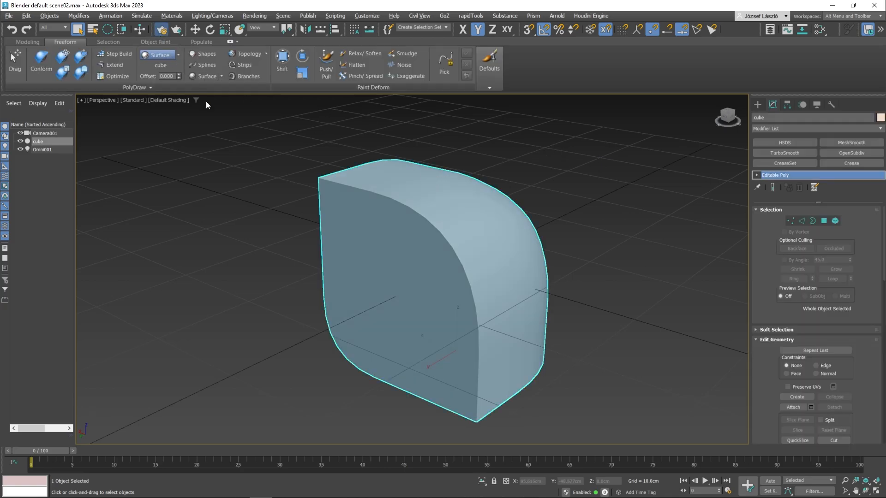
left_click(336, 107)
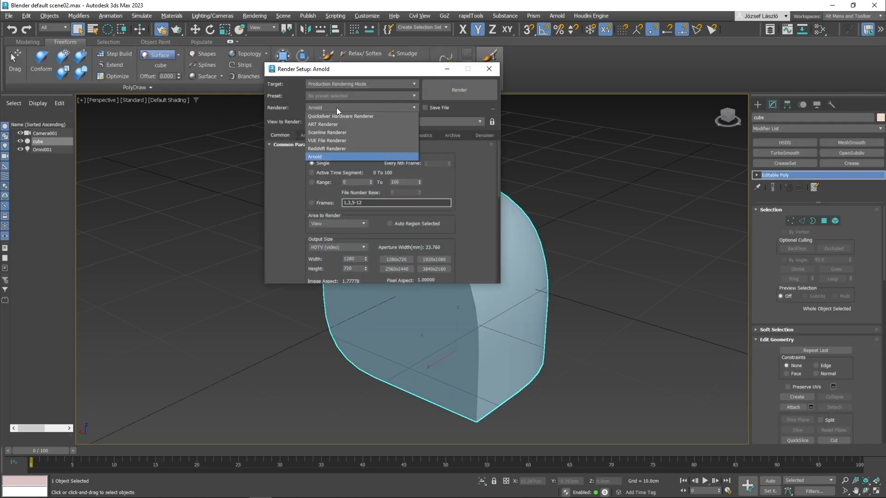
left_click(330, 133)
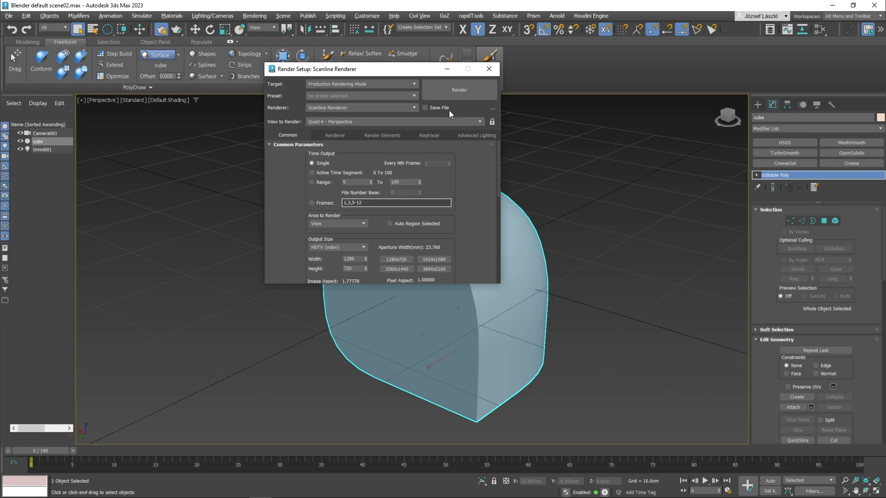
left_click(495, 71)
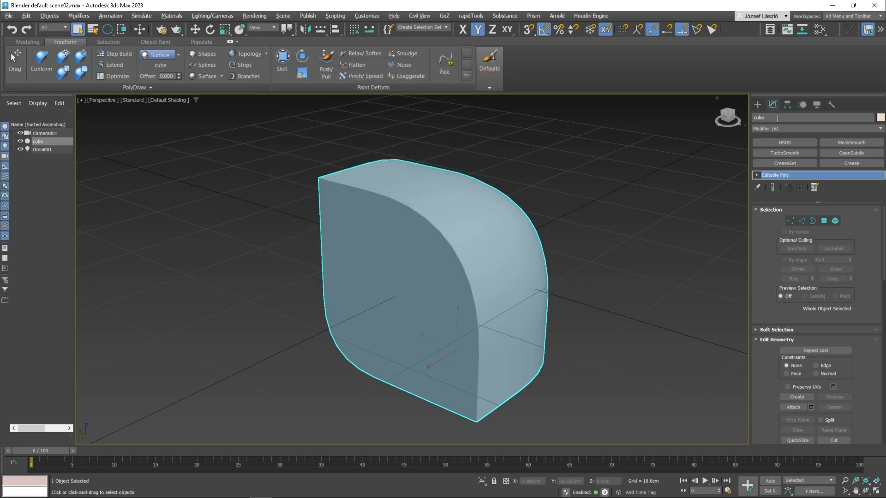
Step: Rename the cube as cube_low and clone it as a copy named cube_high
type("ow")
key("Return")
middle_click_drag(366, 205, 368, 196)
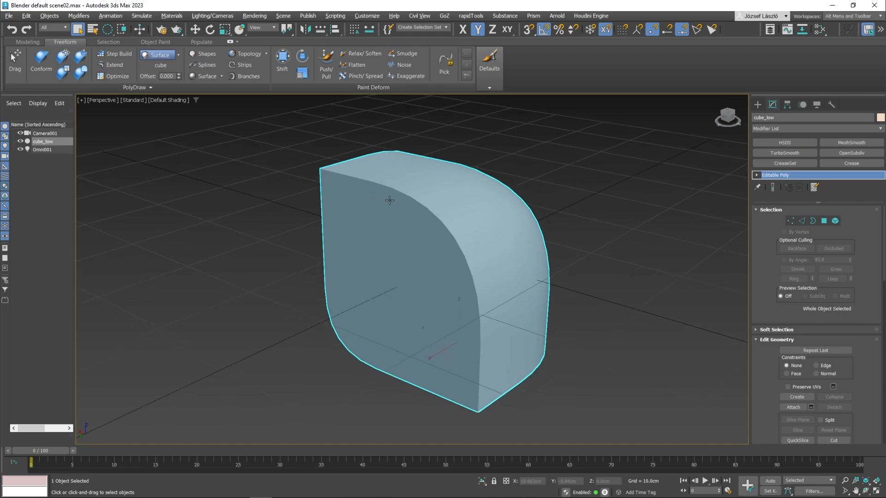
key("ctrl+v")
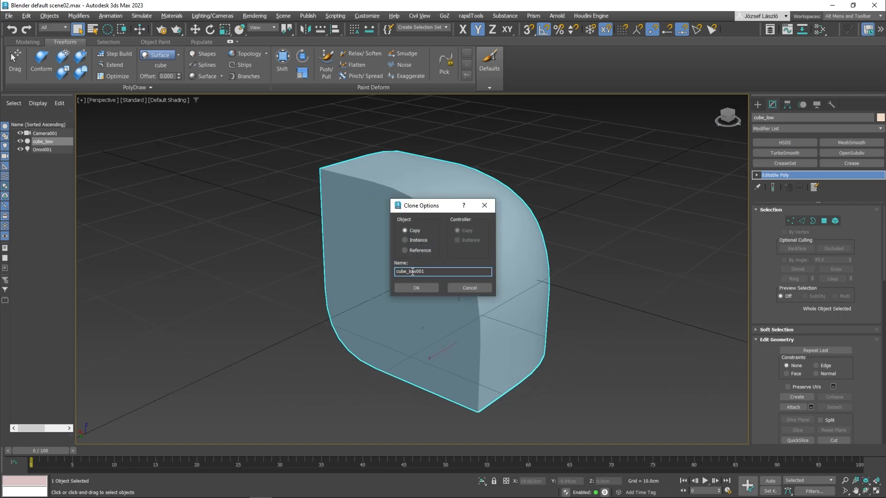
left_click_drag(412, 272, 497, 272)
type("h")
type("igh")
key("BackSpace")
type("gh")
key("Return")
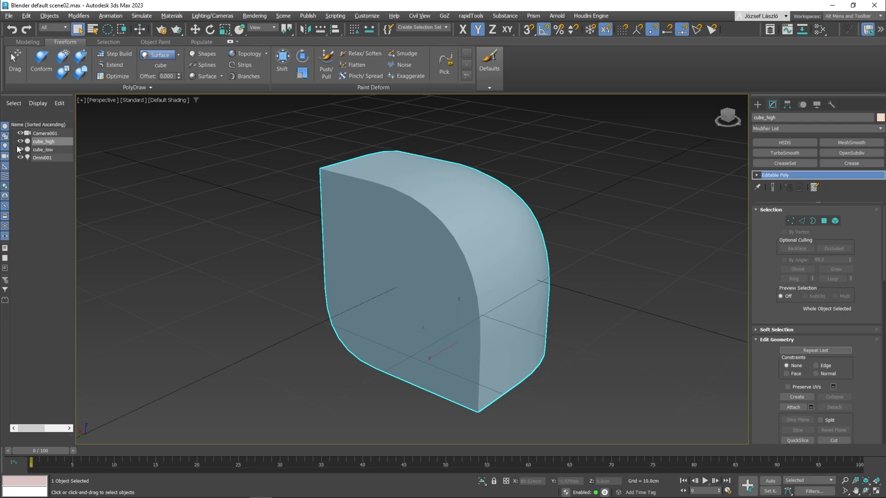
Step: Hide cube_low and add a Chamfer modifier to cube_high with an amount of 0.5 cm and 3 segments
middle_click_drag(612, 190, 528, 209, "alt")
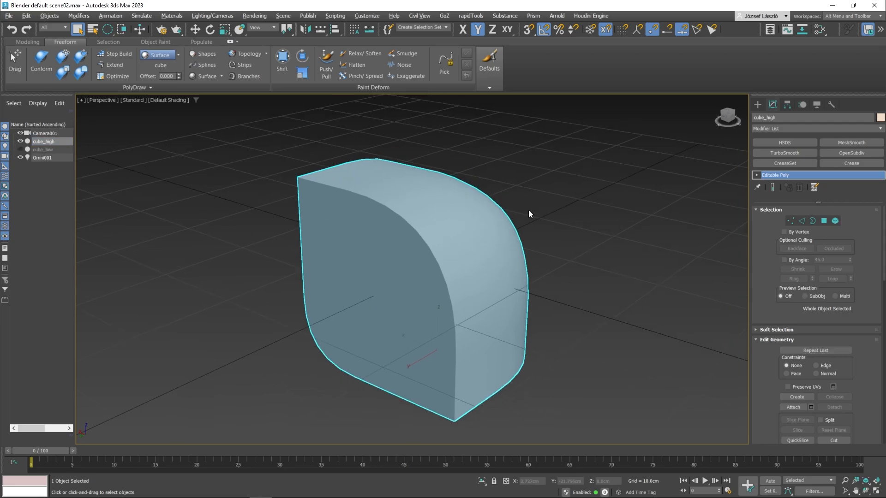
key("F4")
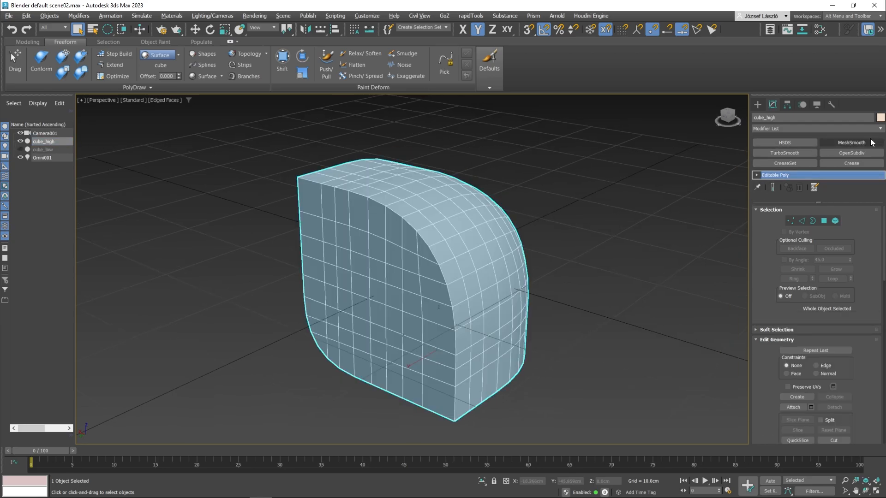
left_click(849, 129)
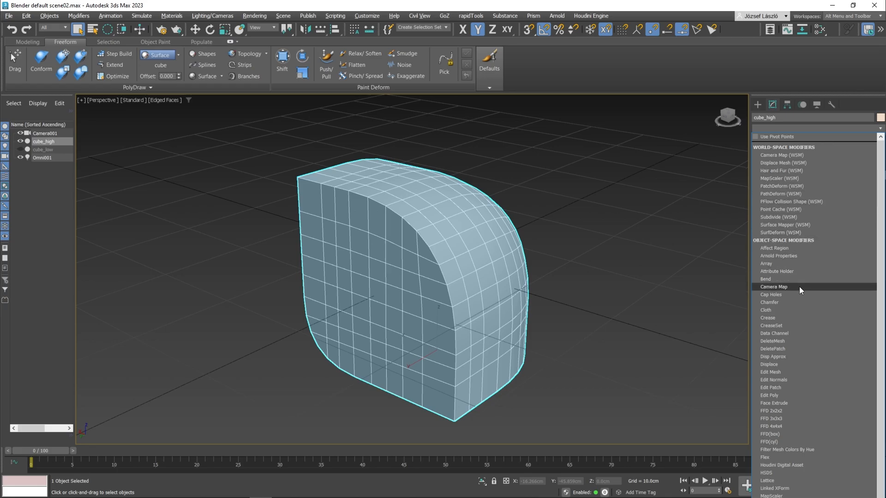
scroll(796, 296, "down", 3)
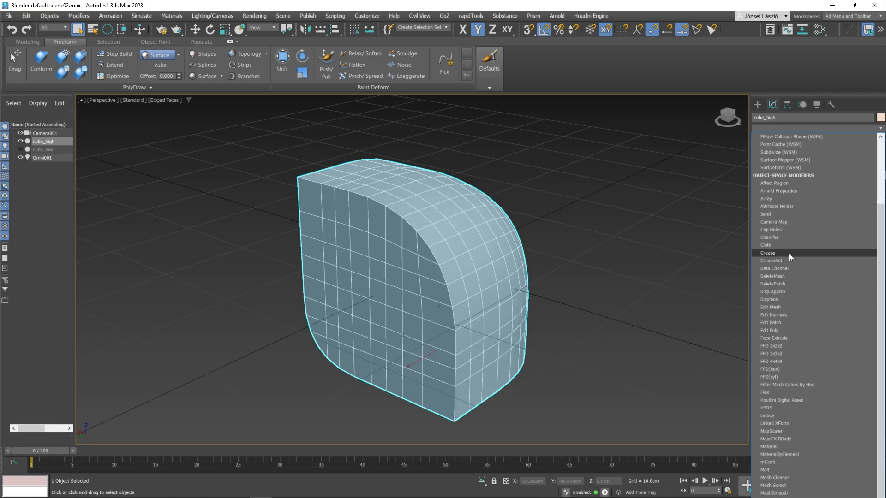
left_click(788, 238)
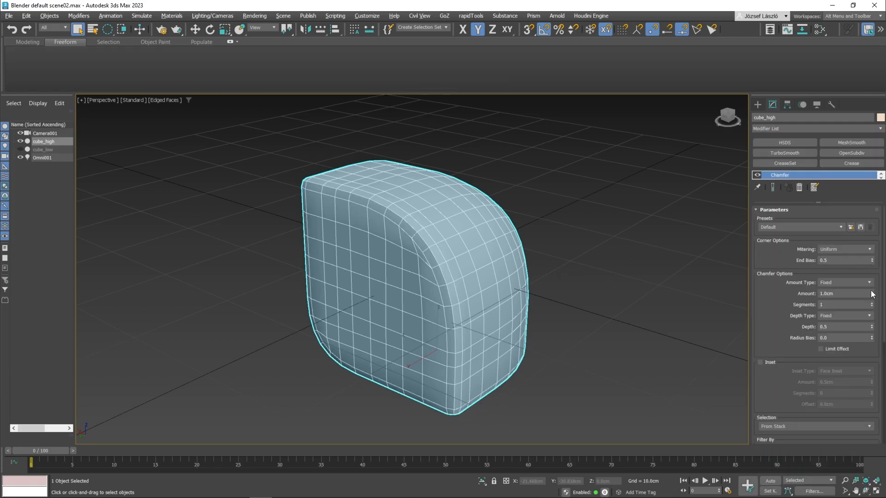
mouse_move(873, 293)
left_mouse_down()
mouse_move(870, 334)
mouse_move(872, 301)
left_mouse_up()
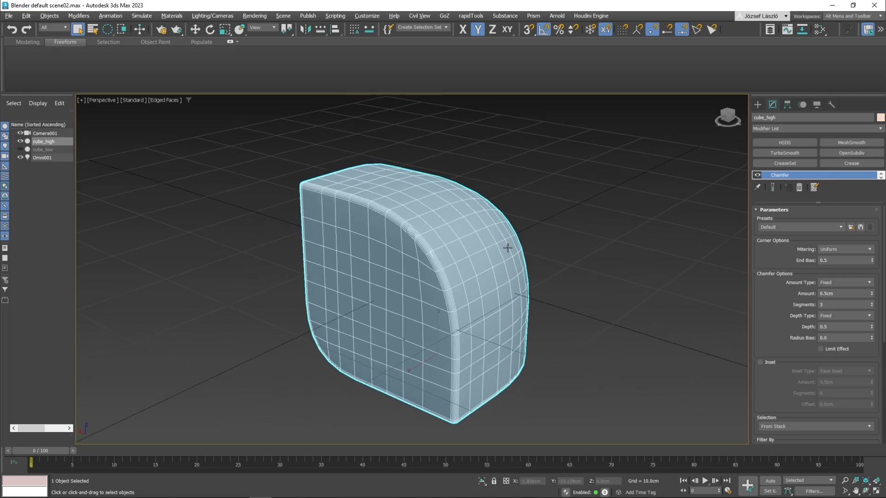
Step: Turn off the edged faces display and add a TurboSmooth modifier on top of cube_high's chamfer
key("F4")
left_click(806, 153)
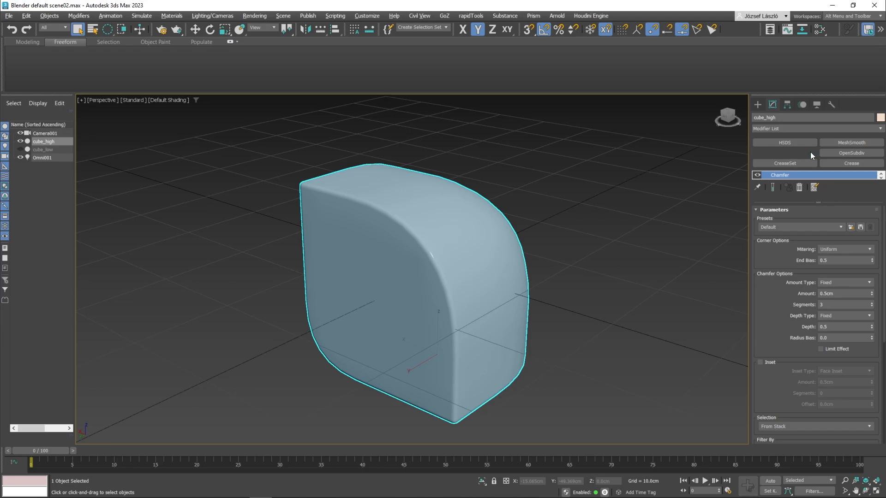
middle_click_drag(552, 212, 520, 214)
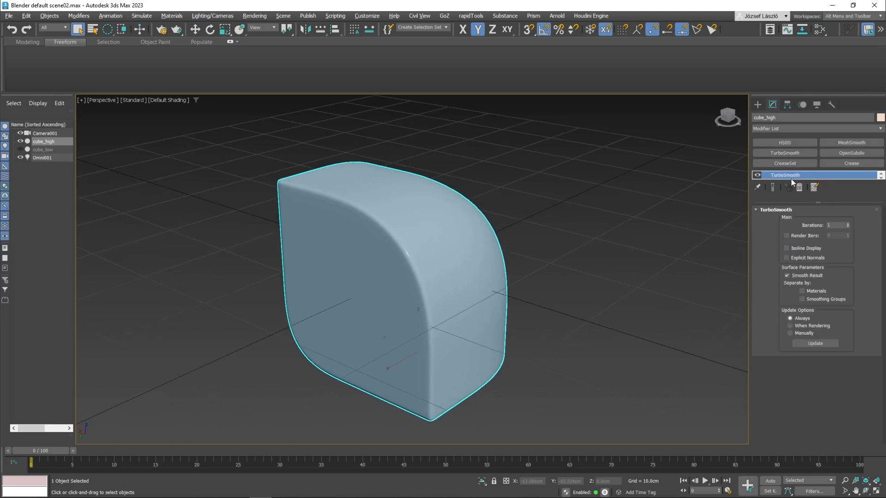
Step: Collapse the modifier stack of cube_high and convert the result to Editable Poly
left_click_drag(750, 177, 701, 179)
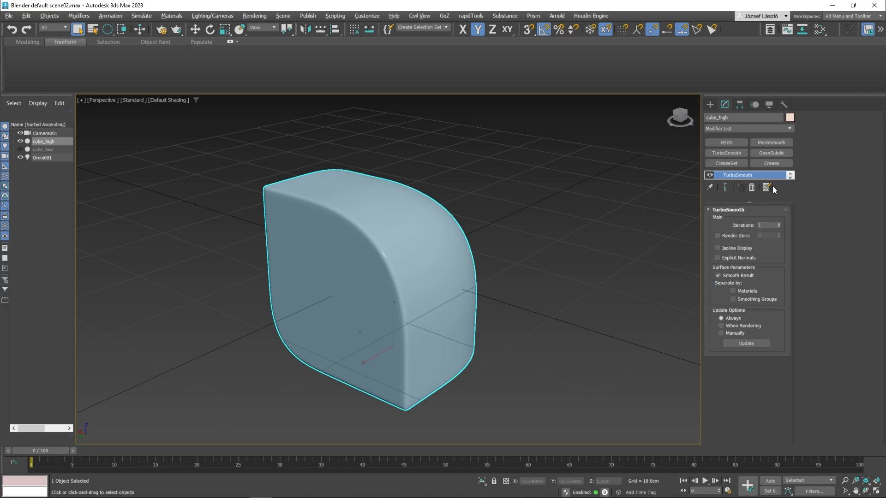
right_click(762, 174)
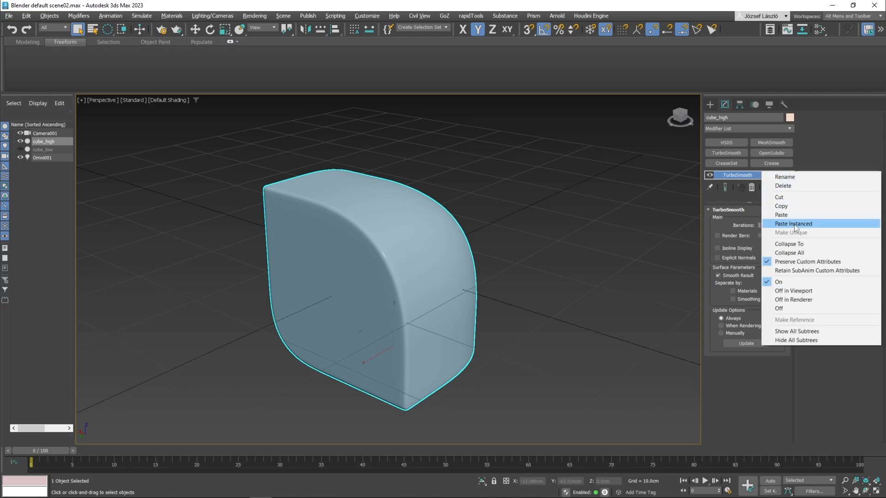
left_click(789, 244)
middle_click_drag(474, 184, 493, 167)
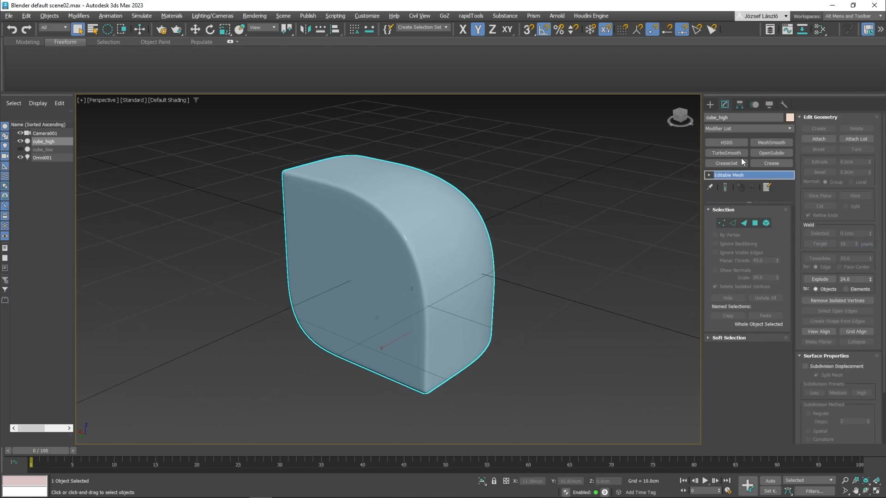
right_click(742, 175)
left_click(763, 232)
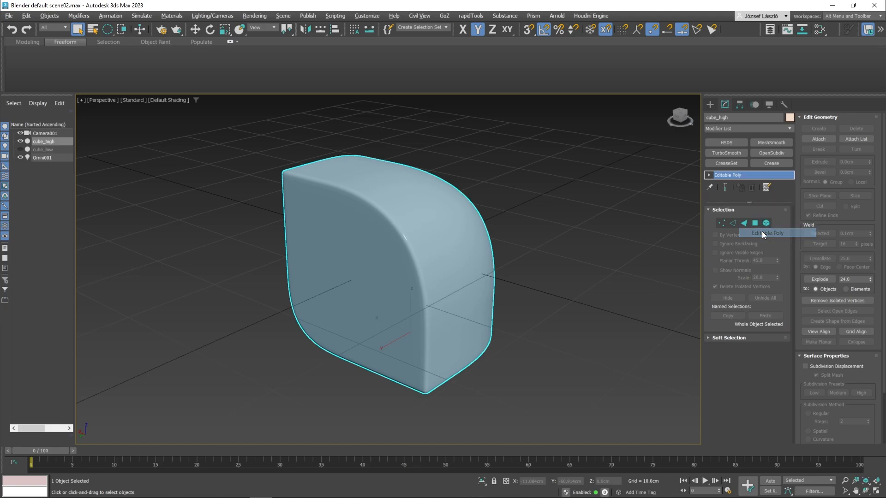
Step: Unhide and select cube_low, and set the perspective viewport to High Quality shading
left_click(20, 149)
left_click(41, 150)
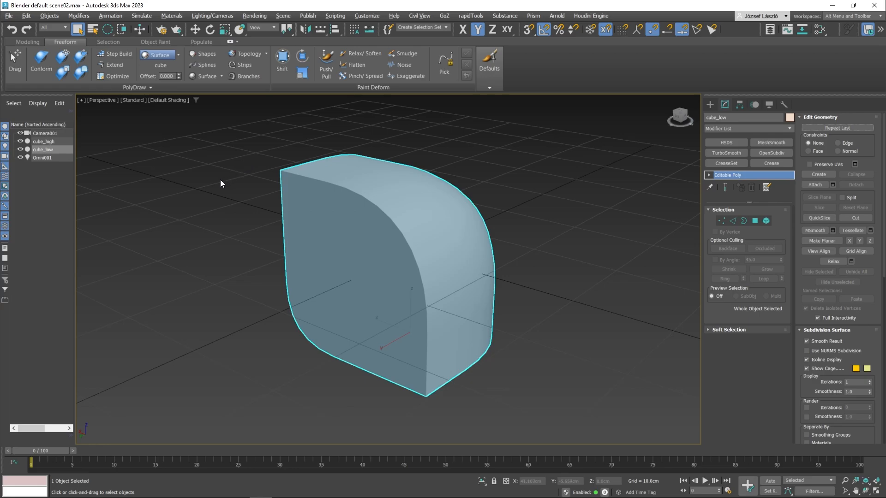
left_click(128, 101)
left_click(142, 120)
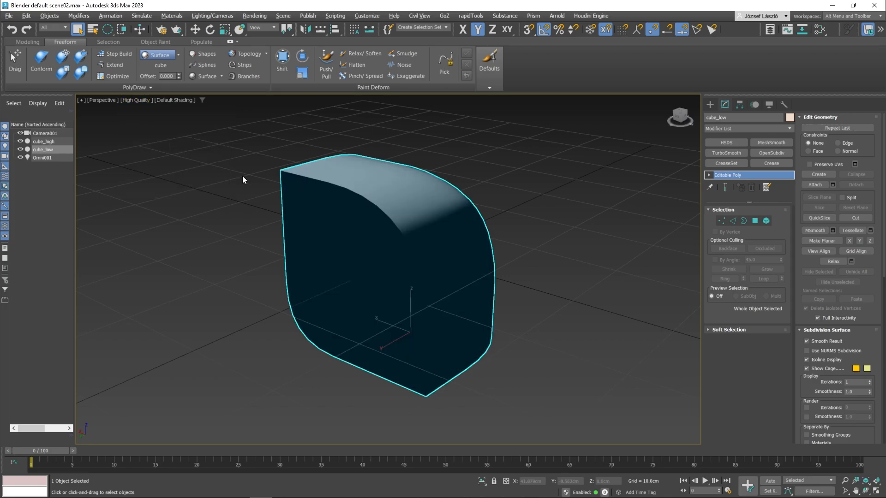
middle_click_drag(243, 175, 251, 156, "alt")
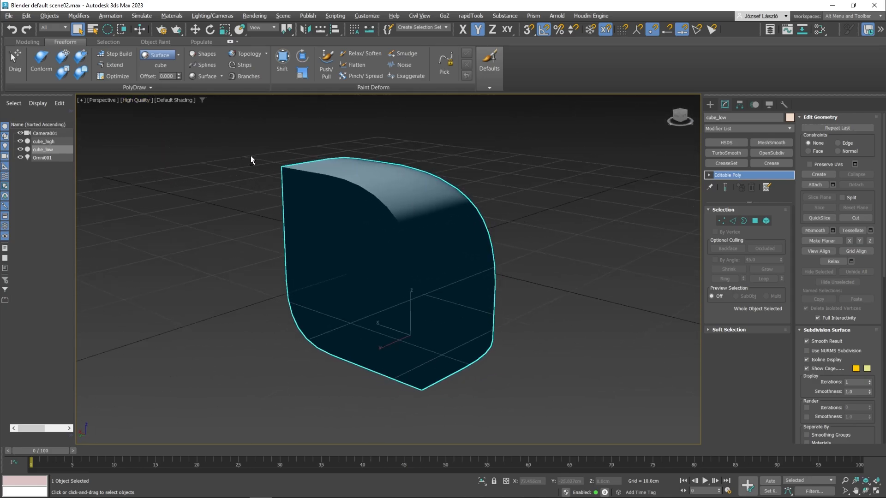
Step: Select the Omni001 light, expand its Intensity/Color/Attenuation settings, and move it down closer to the cube
left_click(50, 158)
key("z")
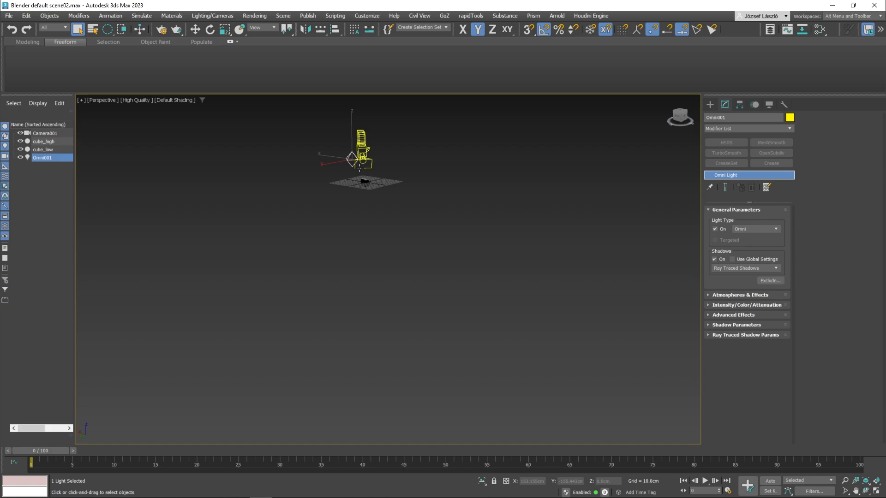
scroll(359, 168, "up", 5)
key("w")
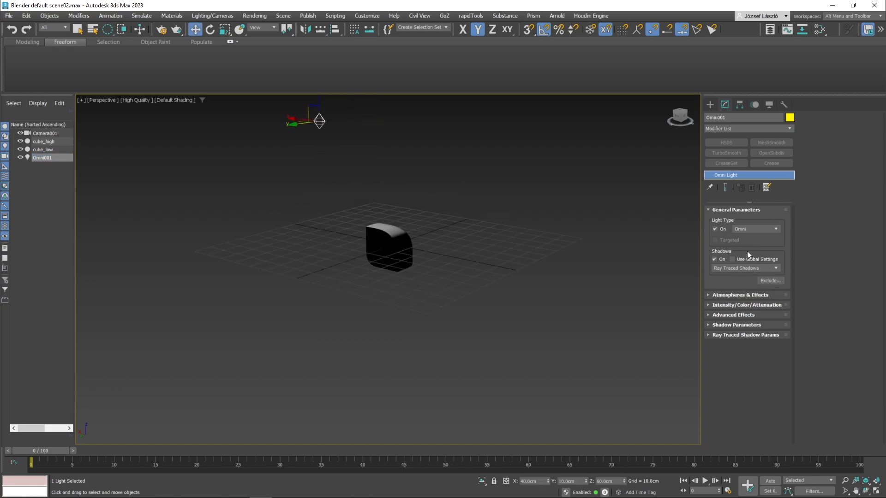
left_click(738, 305)
left_click_drag(319, 119, 357, 187)
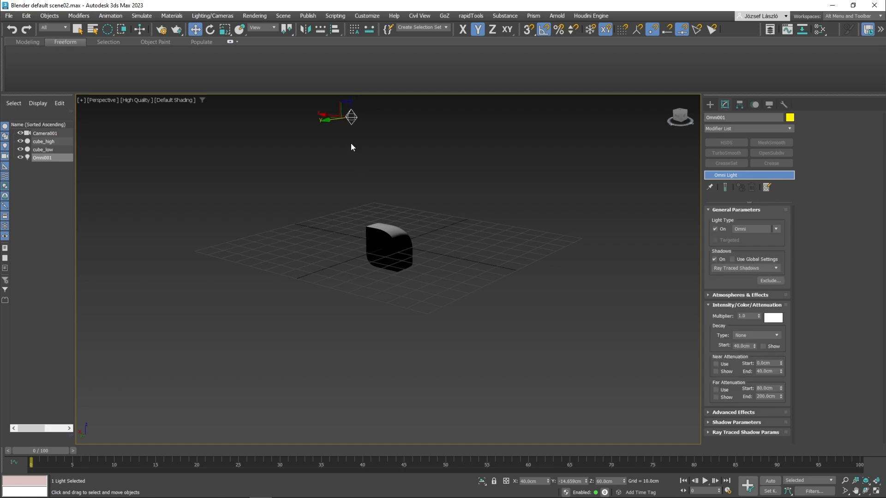
key("ctrl+z")
Step: Clone the omni light as an instance along X to about -52 cm, and clone that instance along Y to about 71 cm
mouse_move(319, 120)
left_mouse_down()
mouse_move(358, 196)
mouse_move(353, 188)
mouse_move(453, 222)
left_mouse_up()
left_click(335, 185)
key("ctrl+z")
key("Delete")
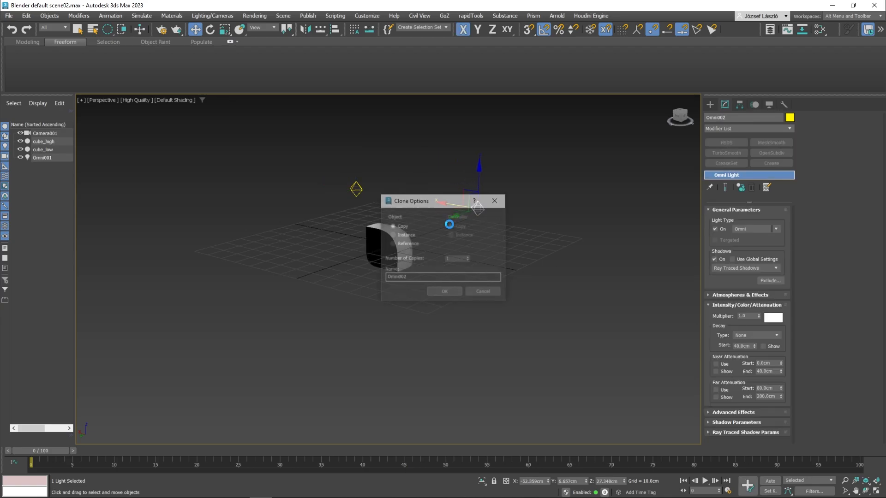
left_click(396, 234)
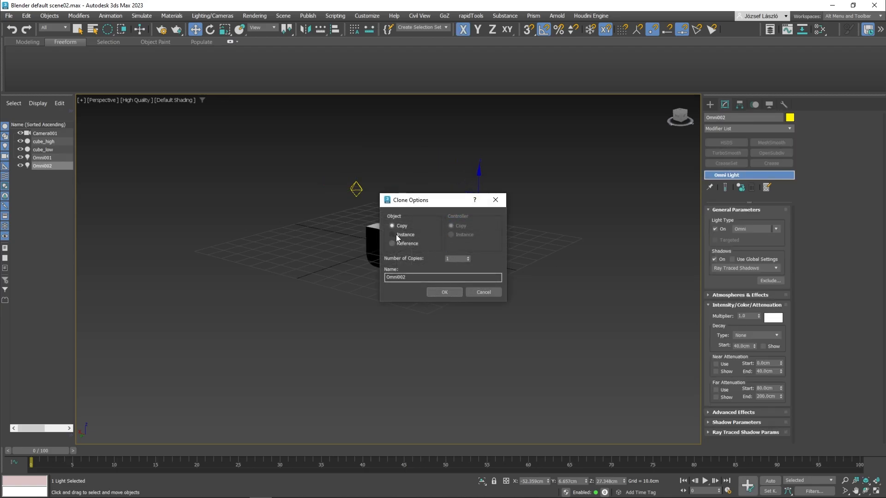
left_click(448, 292)
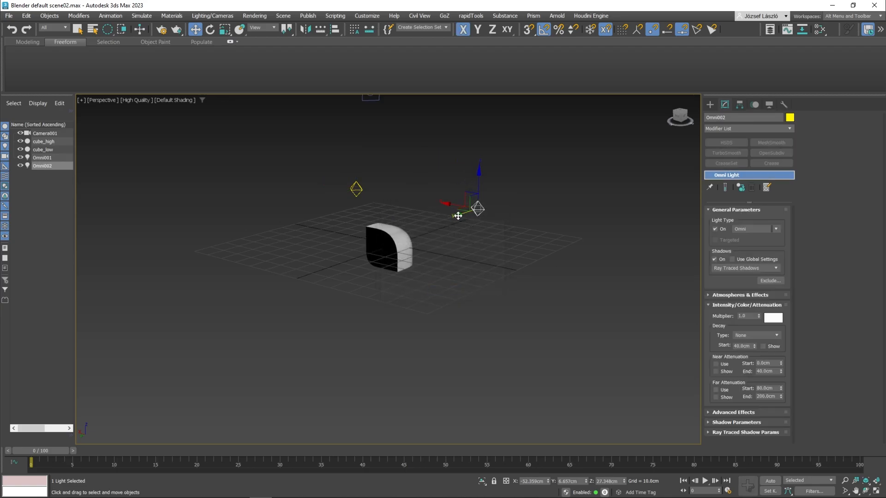
mouse_move(459, 210)
left_mouse_down("shift")
mouse_move(379, 271)
mouse_move(367, 266)
left_mouse_up("shift")
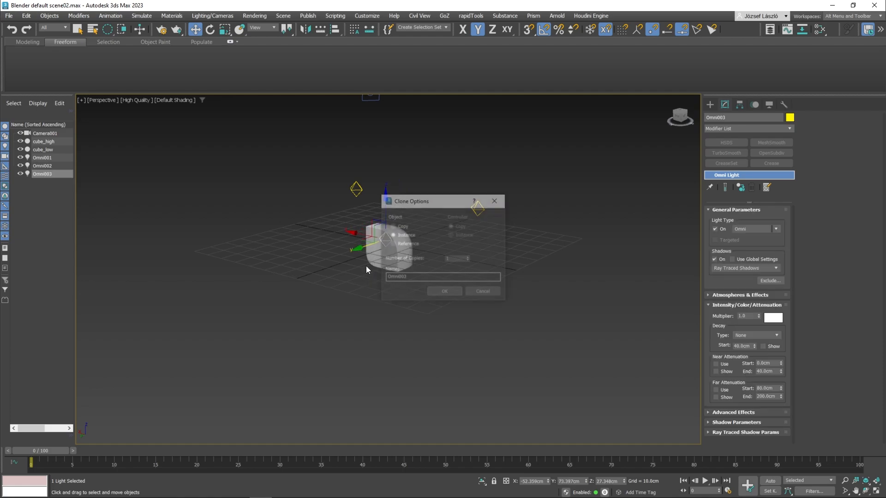
left_click(443, 292)
Step: Check the new lighting around the cube, hide cube_high, and select cube_low
key("z")
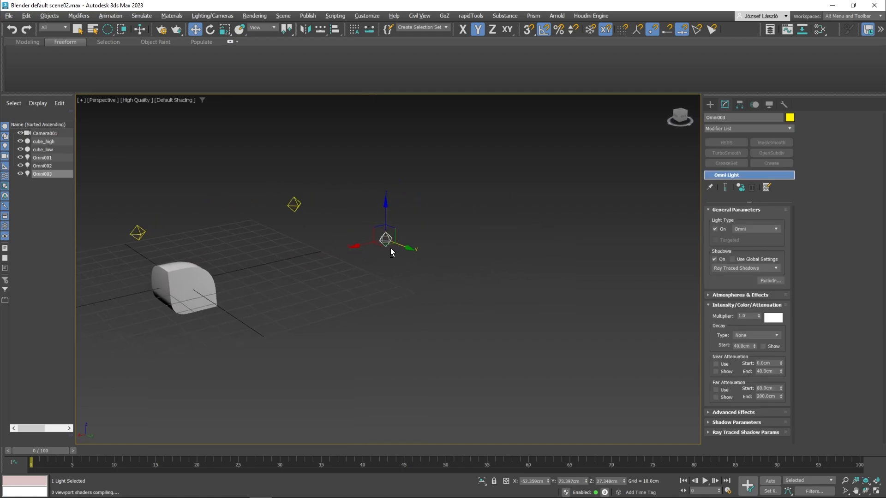
middle_click_drag(391, 252, 392, 252, "alt")
middle_click_drag(249, 269, 421, 257)
scroll(324, 269, "up", 6)
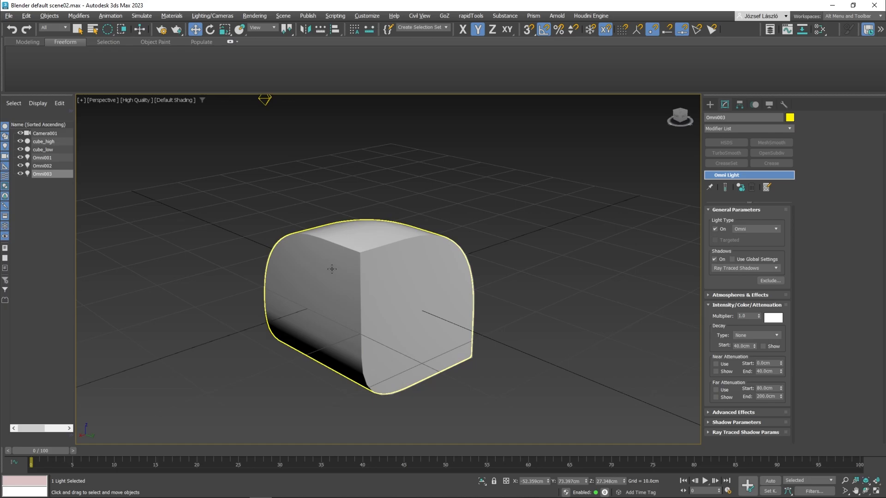
middle_click_drag(332, 269, 361, 269)
left_click(54, 150)
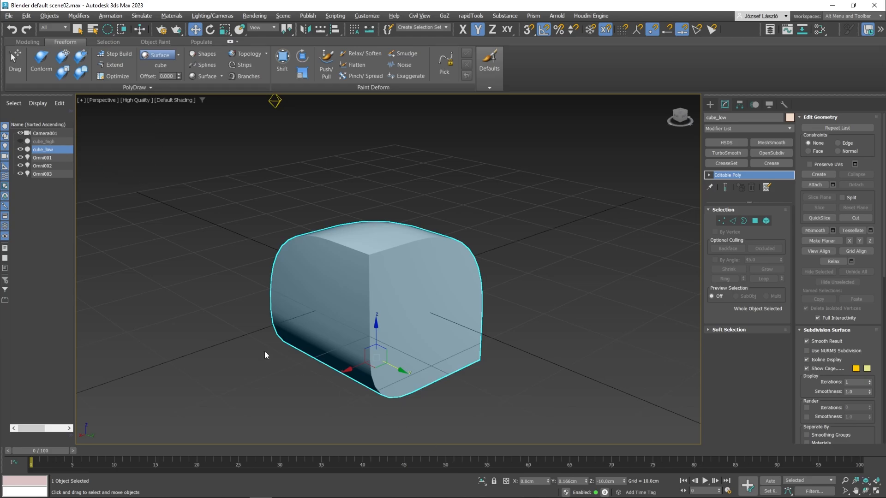
Step: Open Bake to Texture for cube_low and move its window up to uncover more of the cube
left_click(172, 16)
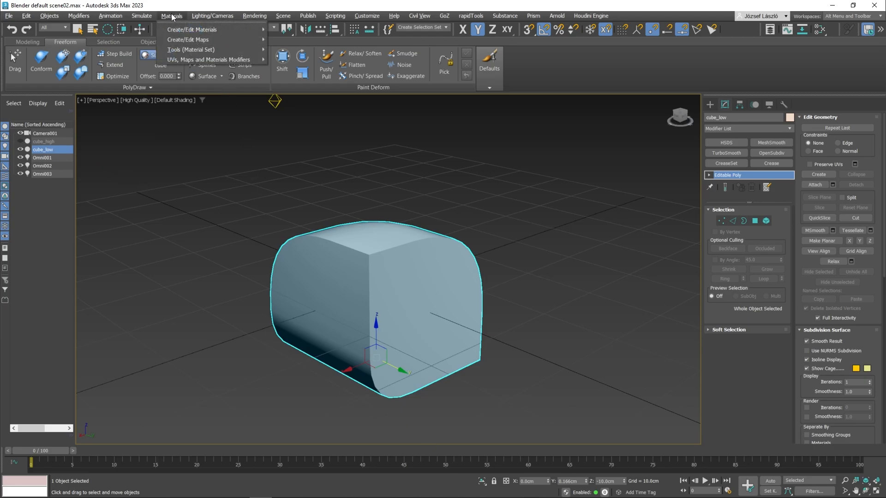
mouse_move(184, 40)
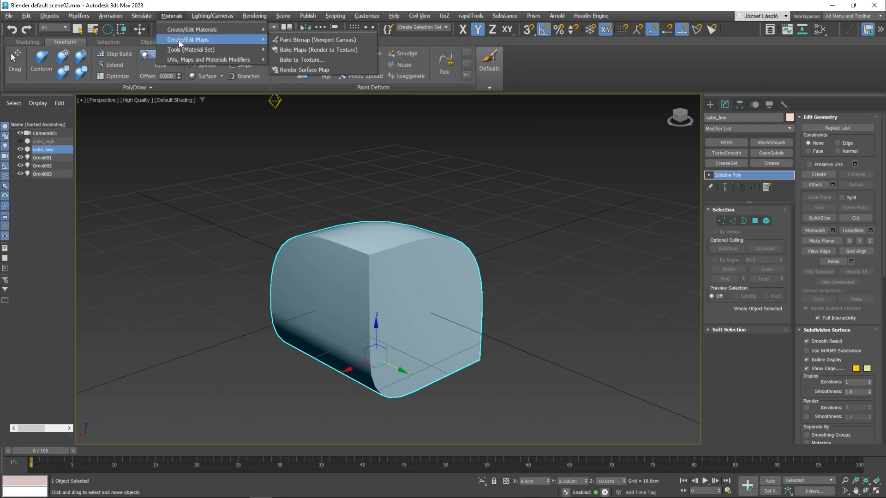
mouse_move(181, 59)
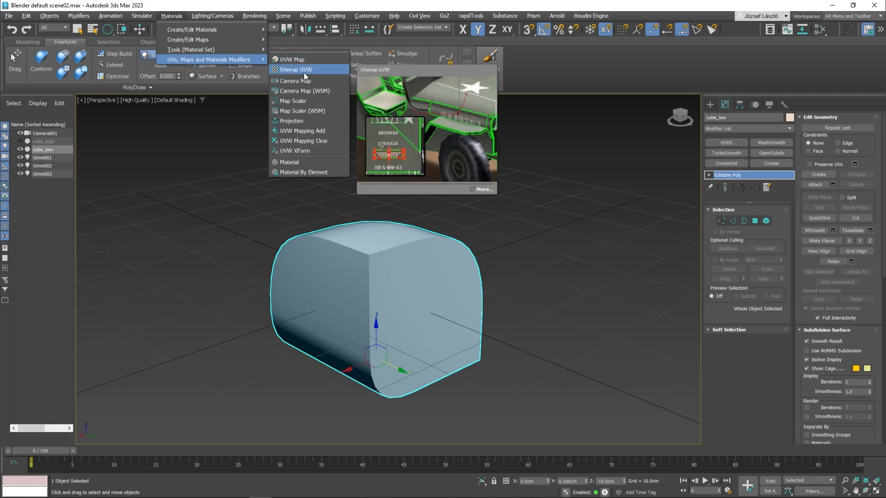
mouse_move(259, 40)
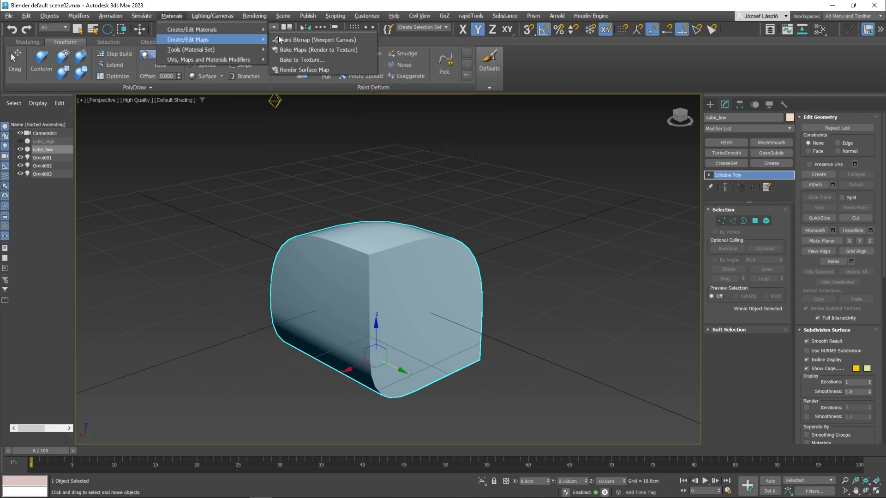
left_click(295, 60)
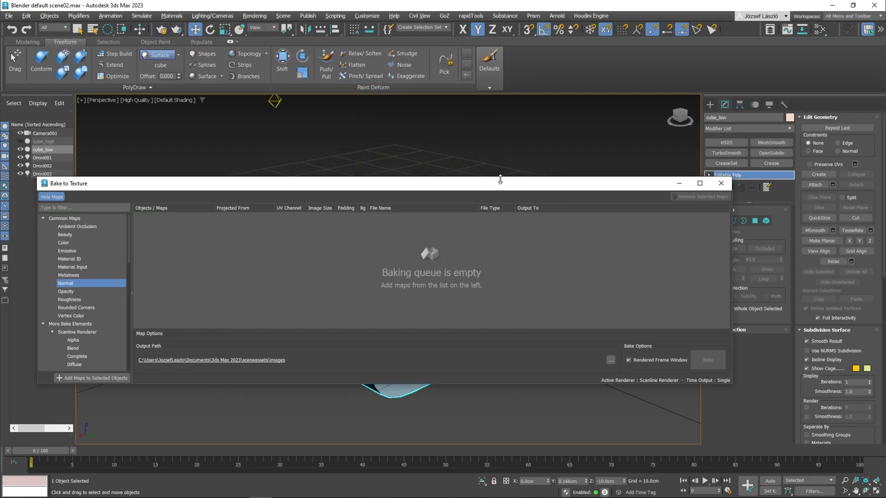
left_click_drag(501, 183, 446, 106)
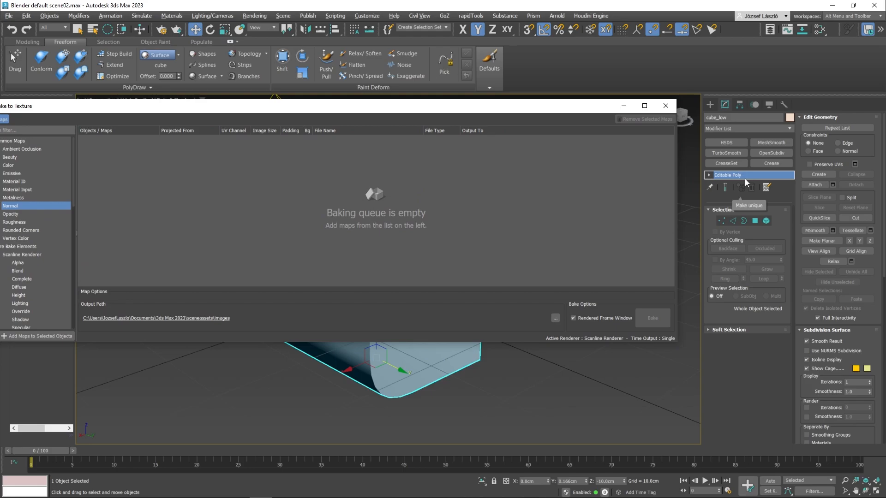
Step: Return cube_low to object level, hide the modifier set buttons, and enlarge the modifier stack area
key("1")
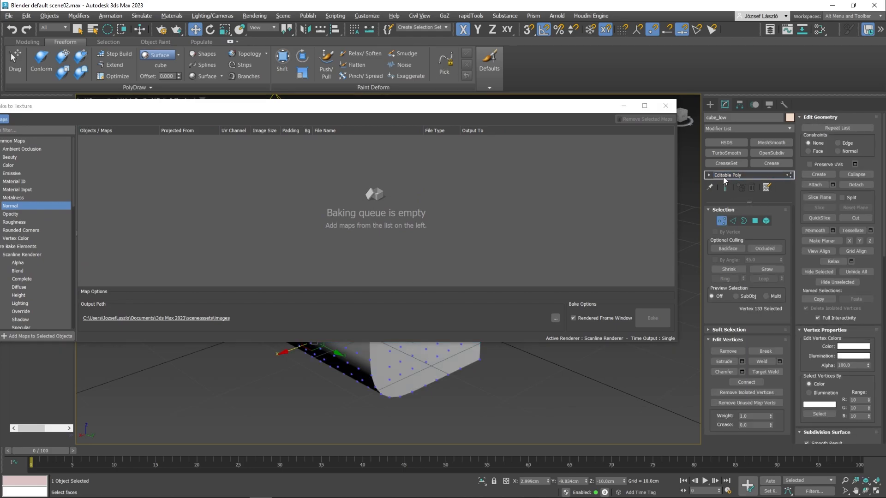
left_click(723, 175)
left_click(767, 188)
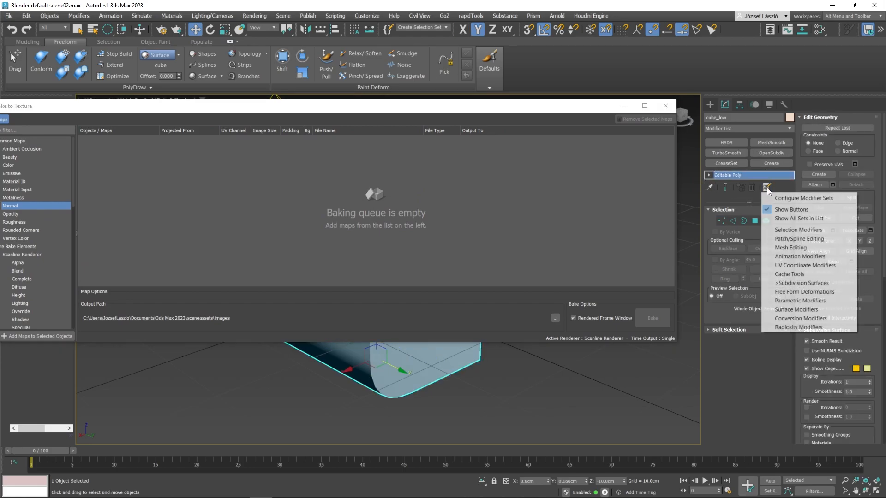
left_click(775, 211)
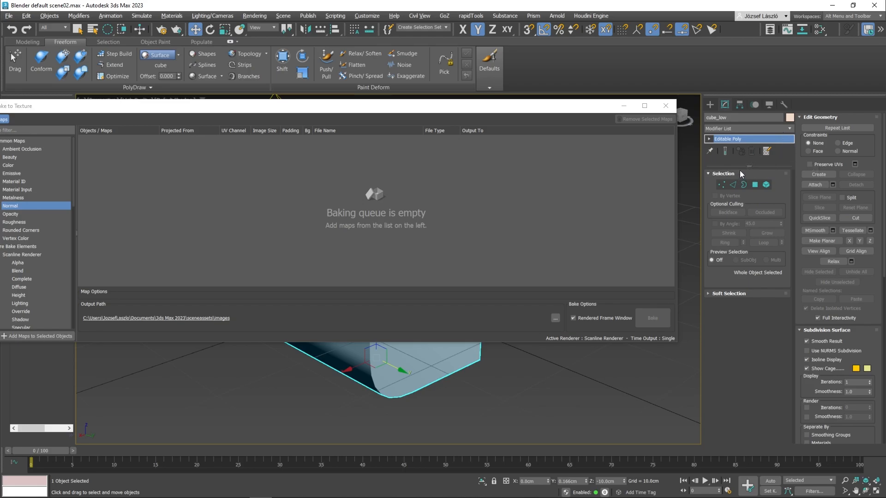
left_click_drag(746, 164, 750, 241)
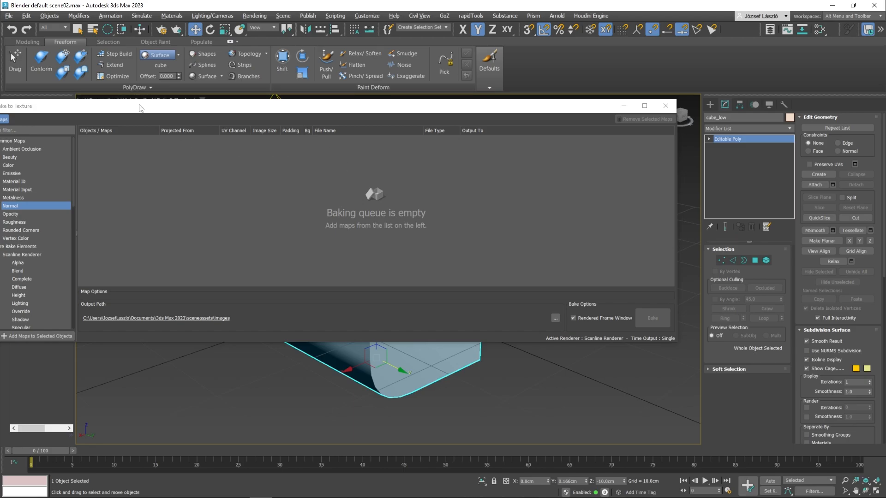
Step: Add a Normal map for cube_low to the baking queue and show its map options
left_click_drag(171, 109, 264, 119)
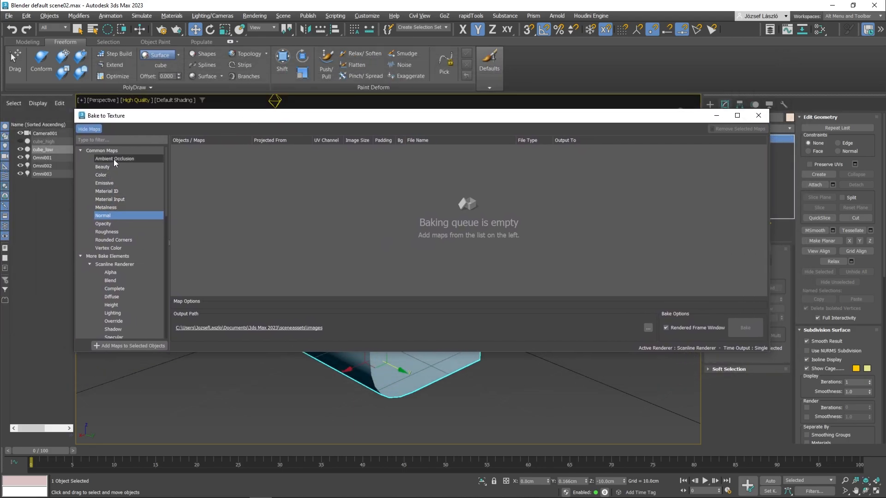
left_click(117, 348)
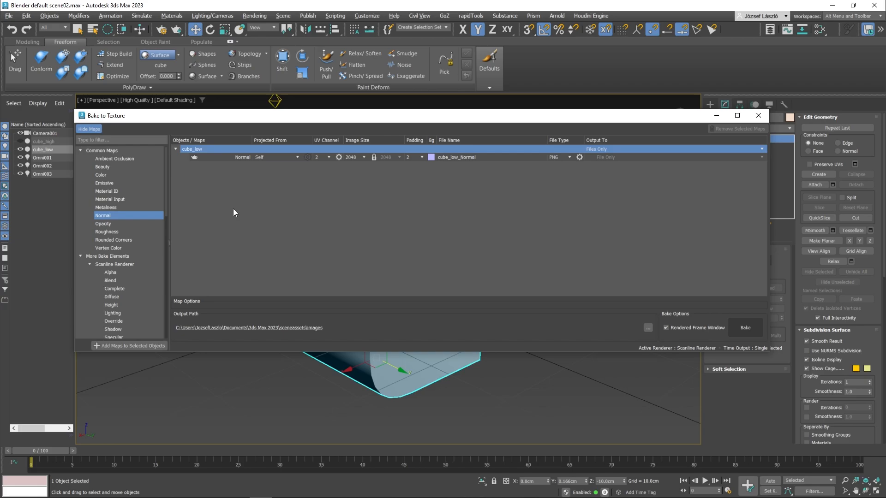
left_click(248, 158)
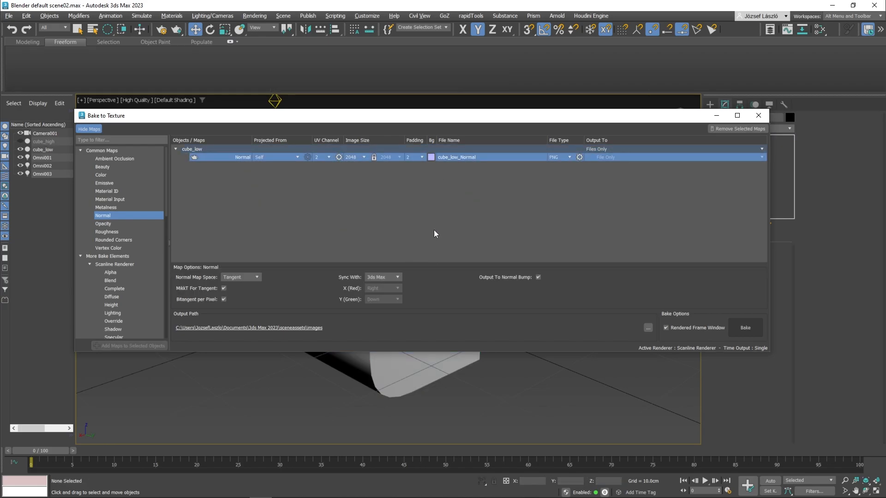
Step: Project the normal map from cube_high, displaying hidden objects in the reference geometry list to pick it
left_click(298, 158)
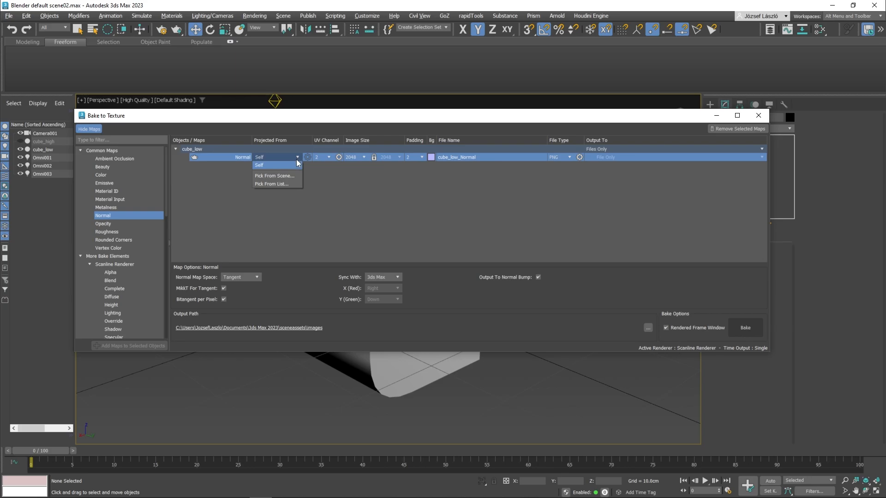
left_click(273, 184)
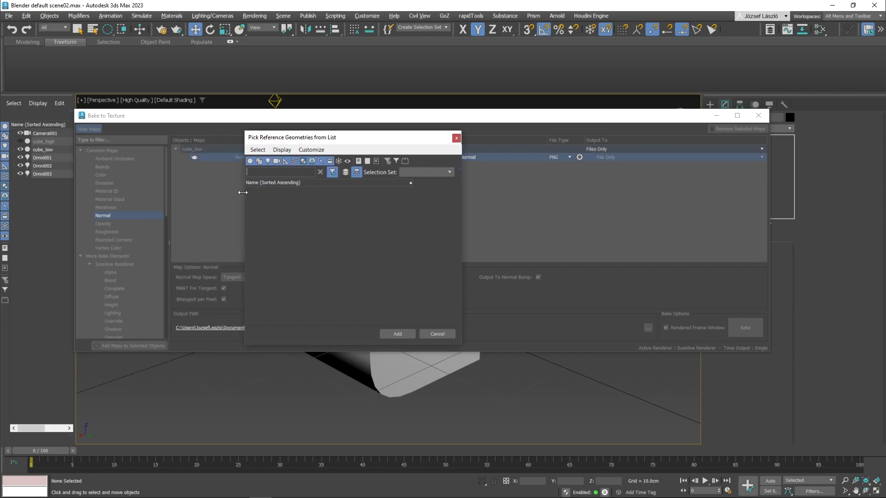
left_click(23, 141)
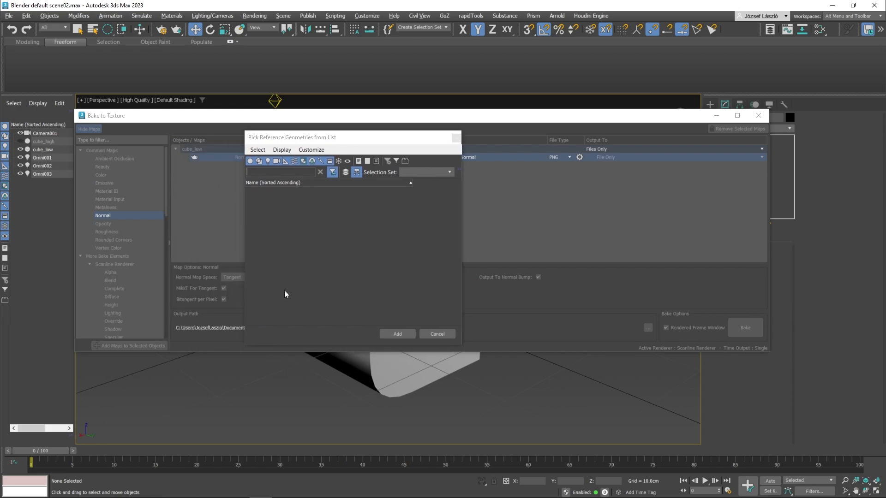
left_click(349, 161)
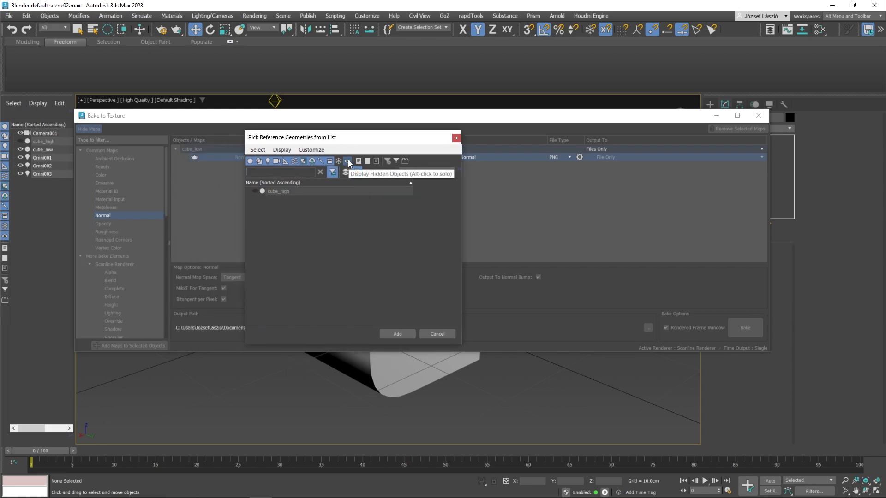
left_click(276, 191)
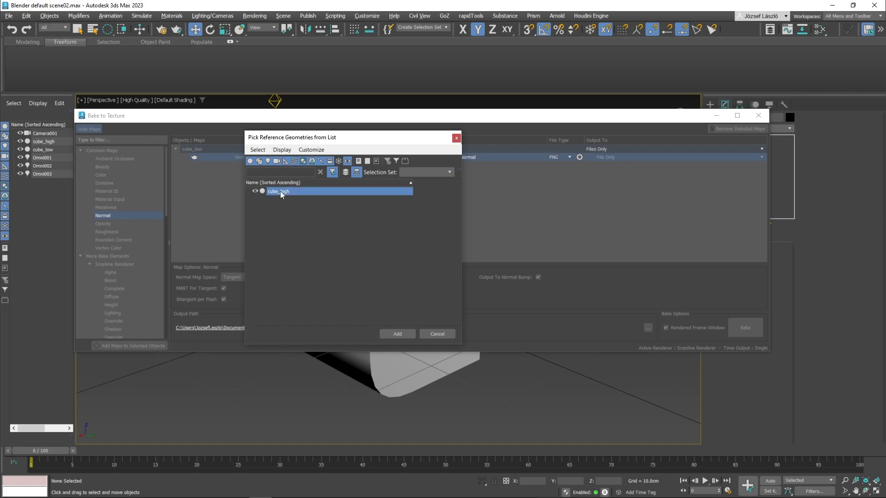
left_click(395, 333)
Step: Set the normal map to UV channel 1 and image size 1024, and check its UDIM and projection options
left_click(329, 157)
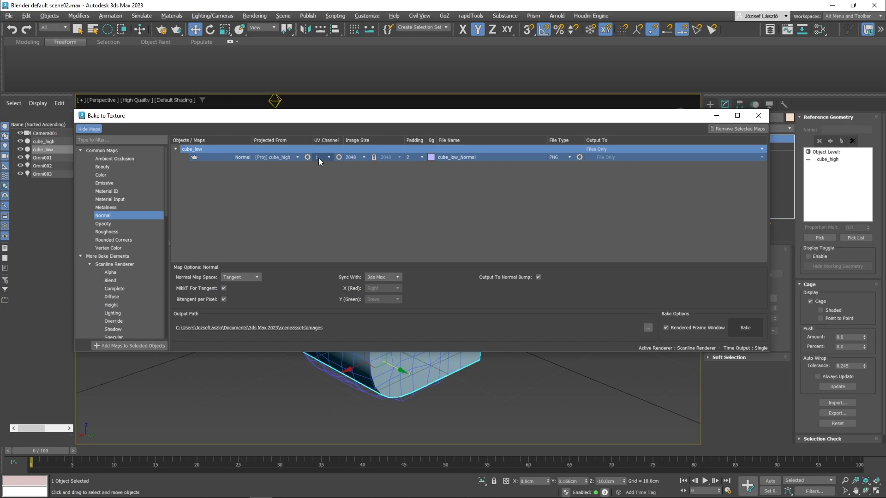
left_click(359, 157)
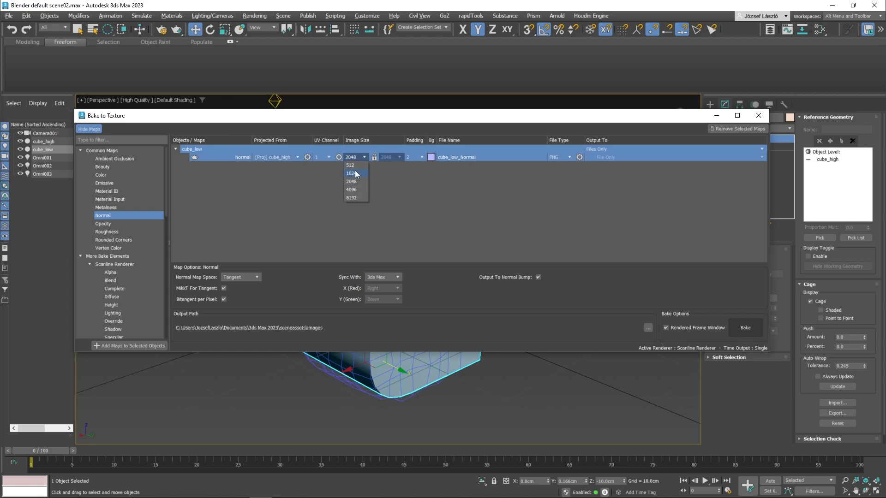
left_click(355, 171)
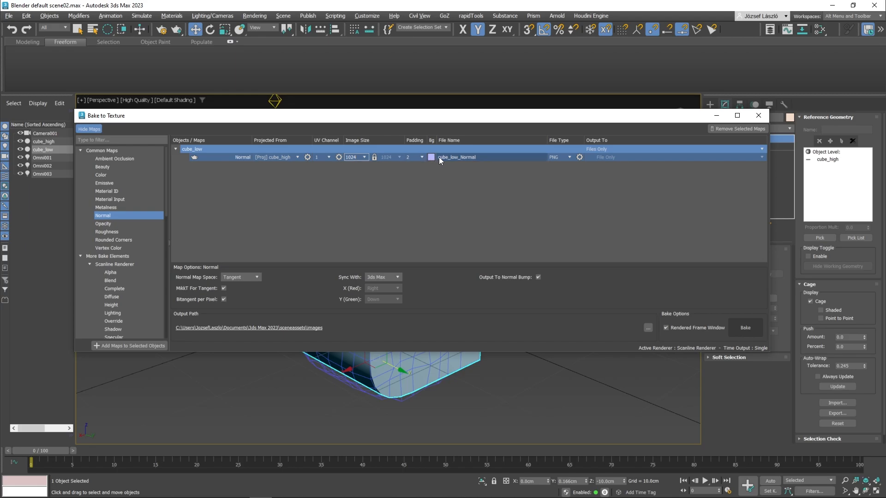
left_click(339, 157)
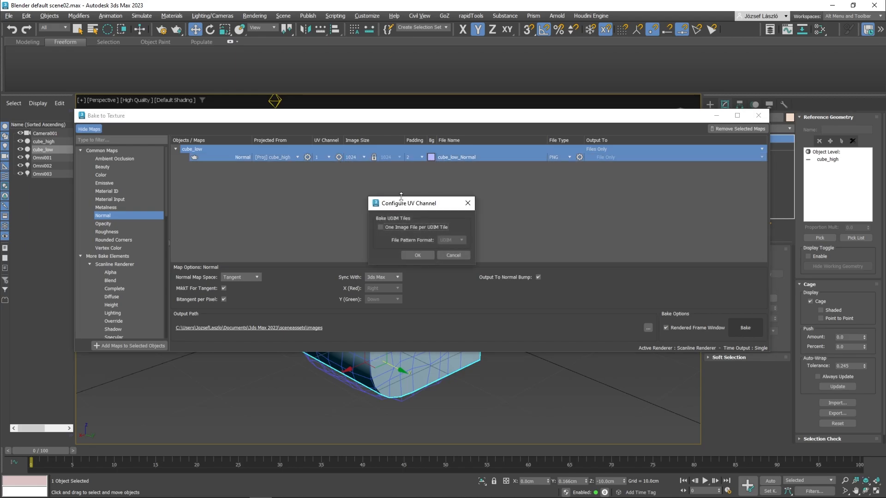
left_click(446, 259)
left_click(307, 157)
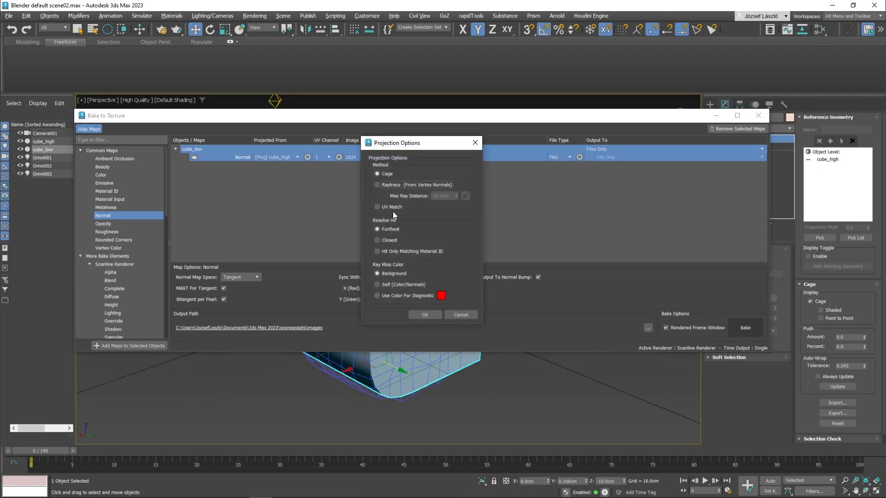
left_click(464, 316)
Step: Output cube_low's bake to the Original Material and assign the normal map to its Bump Map slot
left_click(607, 148)
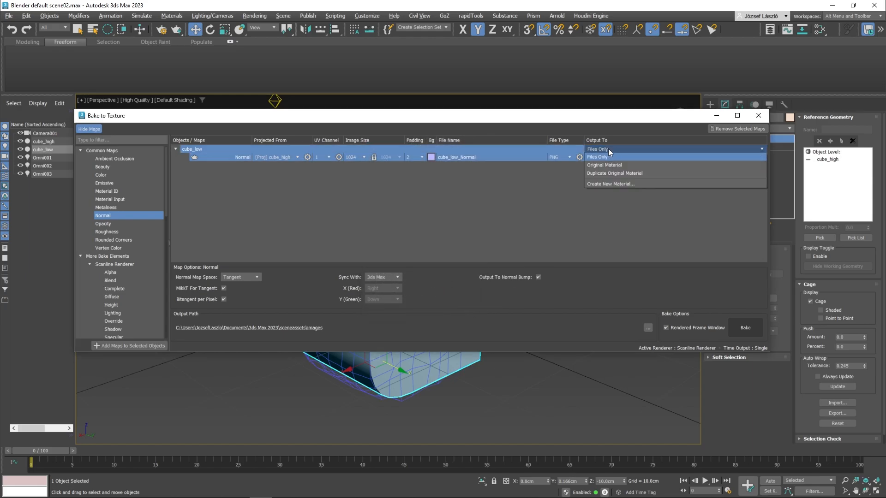
left_click(602, 165)
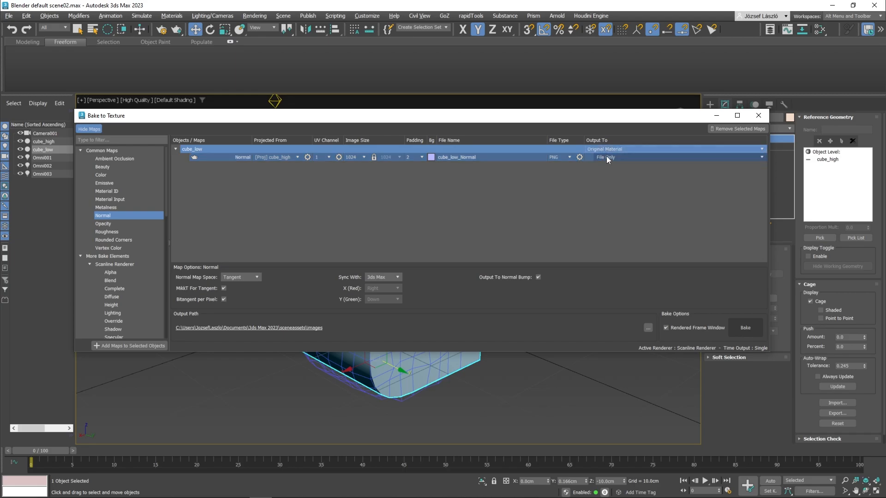
left_click(607, 158)
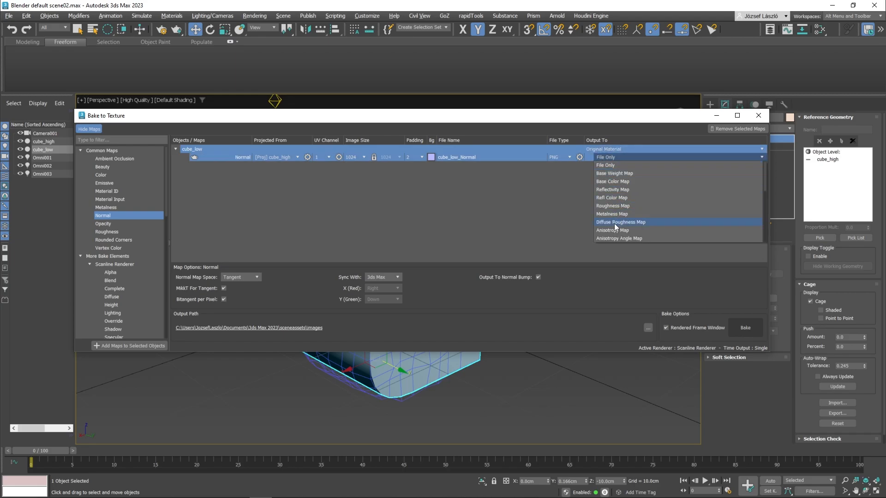
scroll(614, 224, "down", 6)
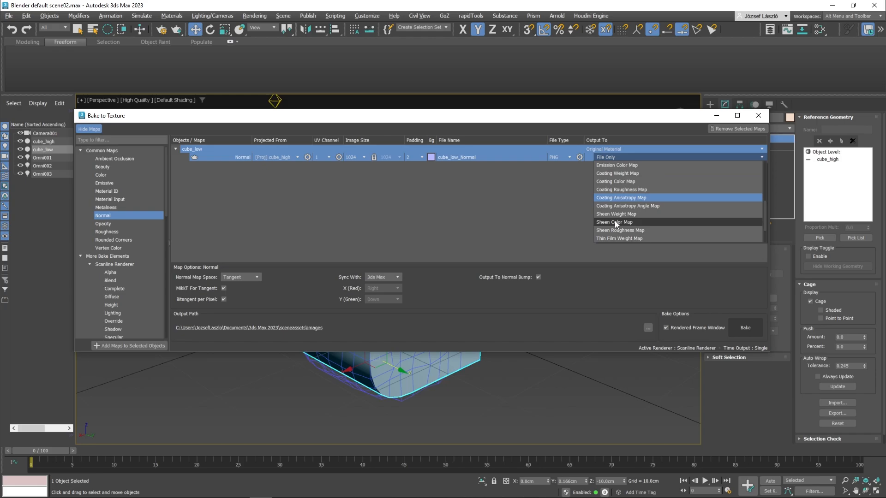
scroll(615, 221, "down", 2)
left_click(623, 213)
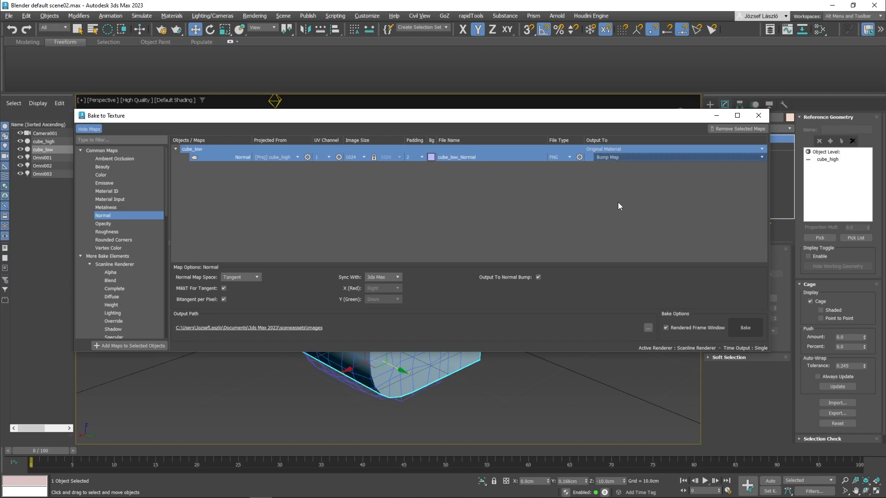
Step: Set the bake output path to the Pictures folder
left_click_drag(581, 118, 547, 156)
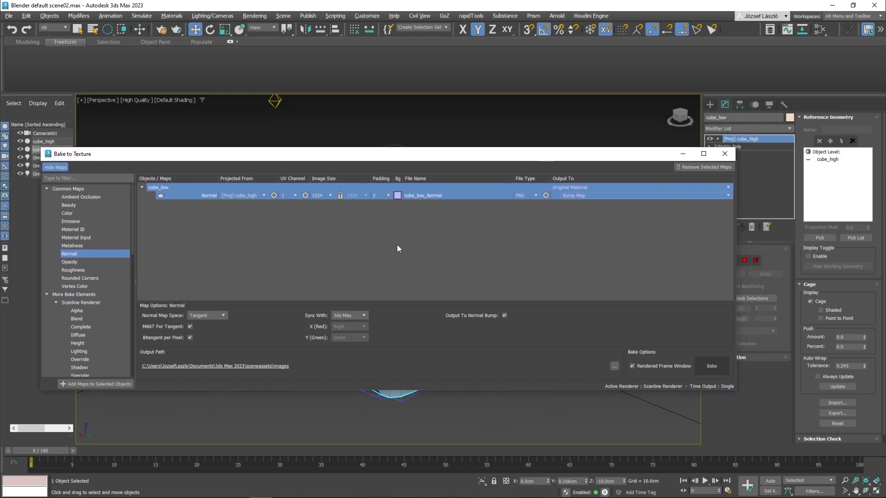
left_click(611, 366)
scroll(54, 102, "up", 6)
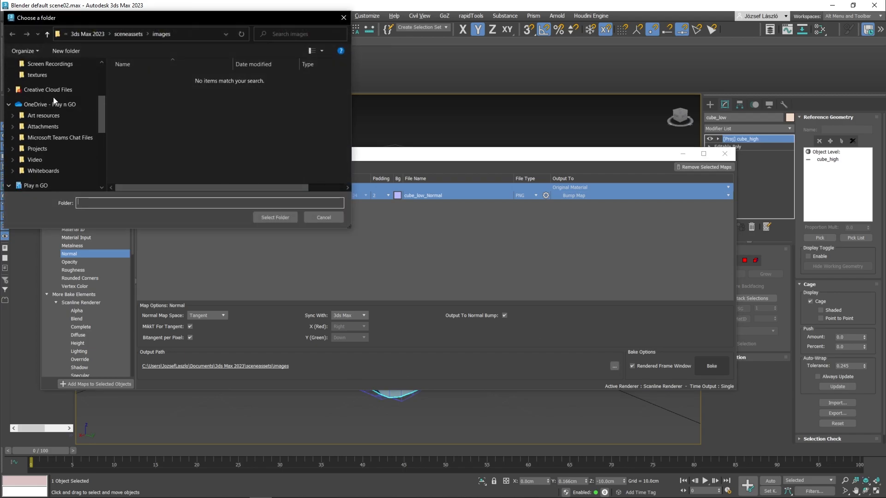
scroll(53, 97, "up", 5)
left_click(41, 116)
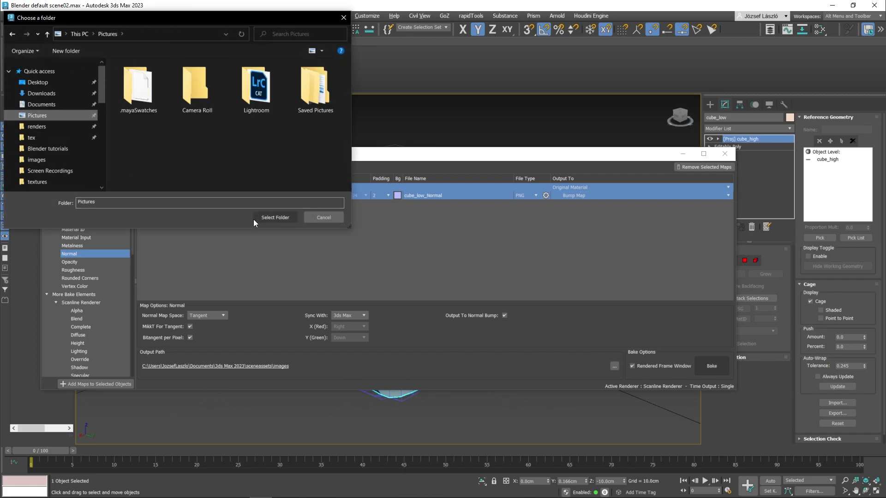
left_click(270, 218)
Step: Name the normal map's output file cube_n and move the bake window clear of the scene object list
double_click(433, 196)
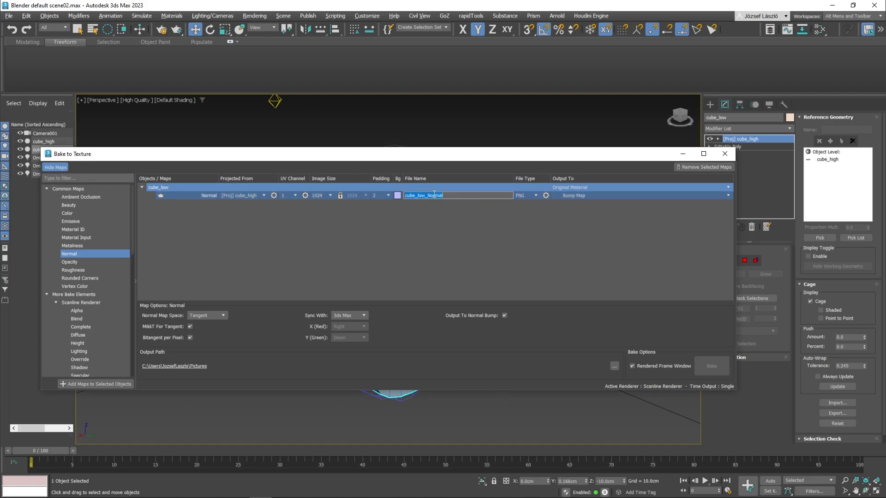
type("cube_n")
key("Return")
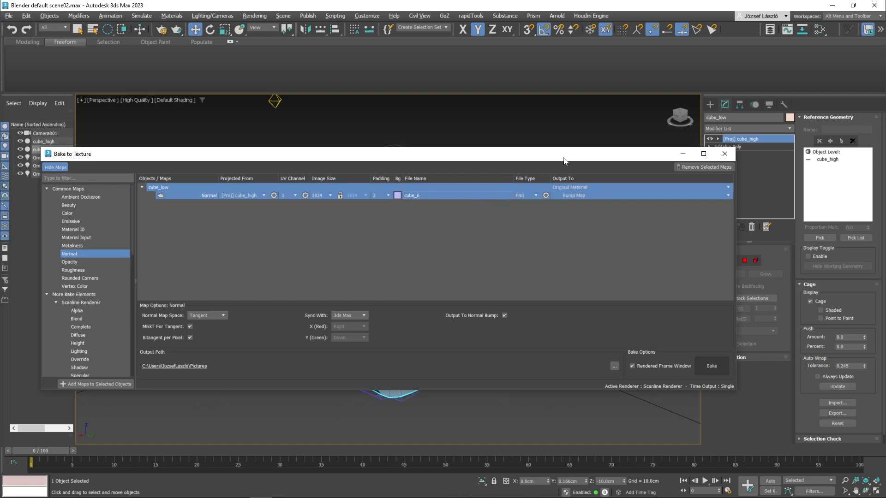
mouse_move(567, 157)
left_mouse_down()
mouse_move(563, 198)
mouse_move(556, 145)
left_mouse_up()
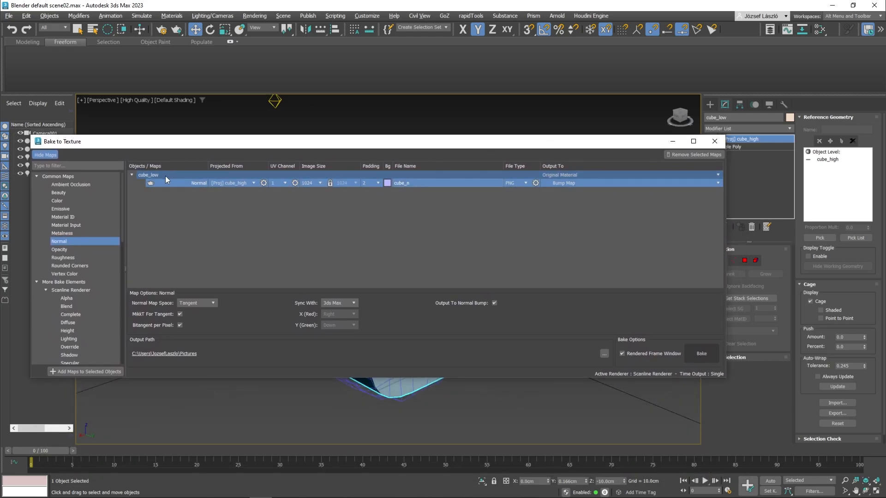
left_click_drag(270, 147, 259, 219)
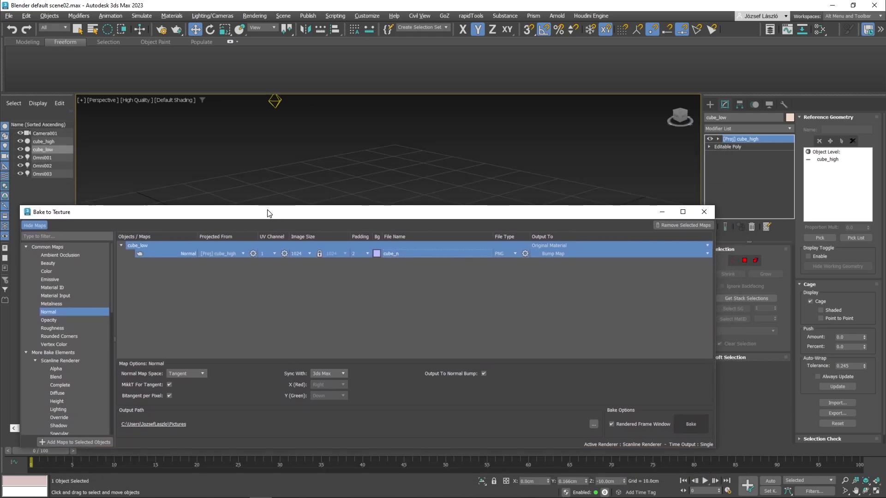
Step: Select cube_low, uncover it in the viewport, and push its projection cage slightly outward around the mesh
left_click(56, 141)
left_click_drag(525, 212, 445, 220)
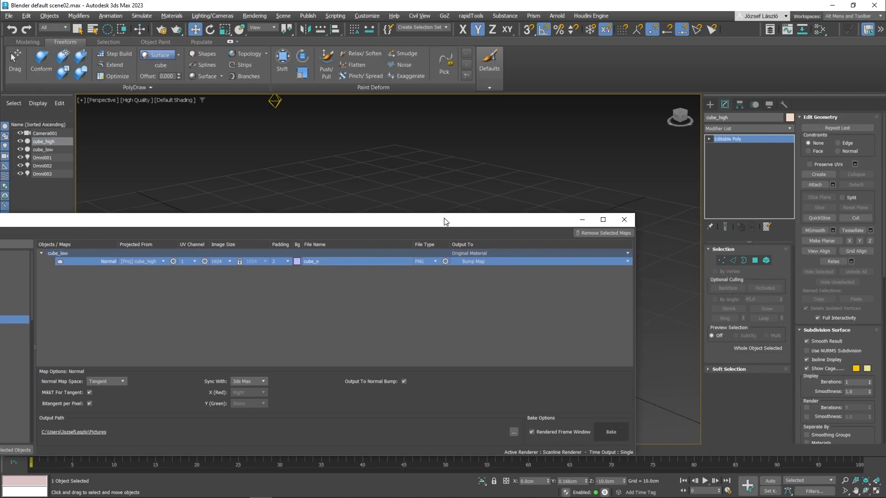
left_click(44, 150)
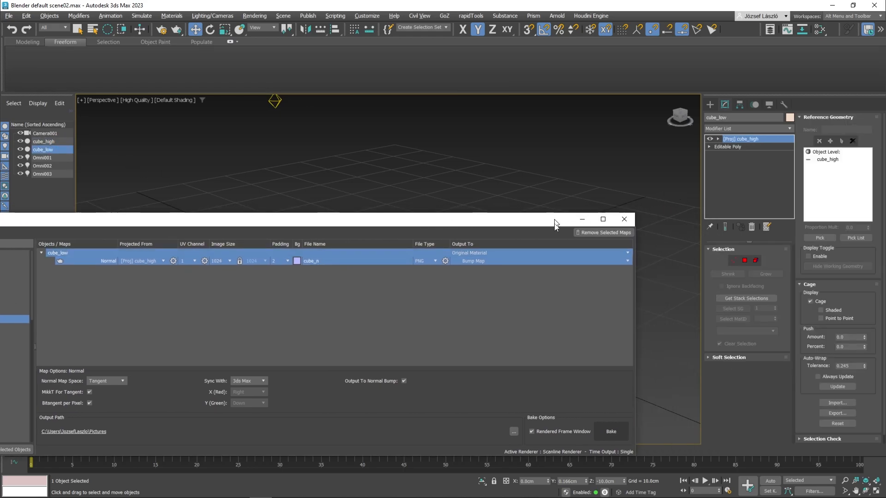
left_click_drag(555, 222, 632, 354)
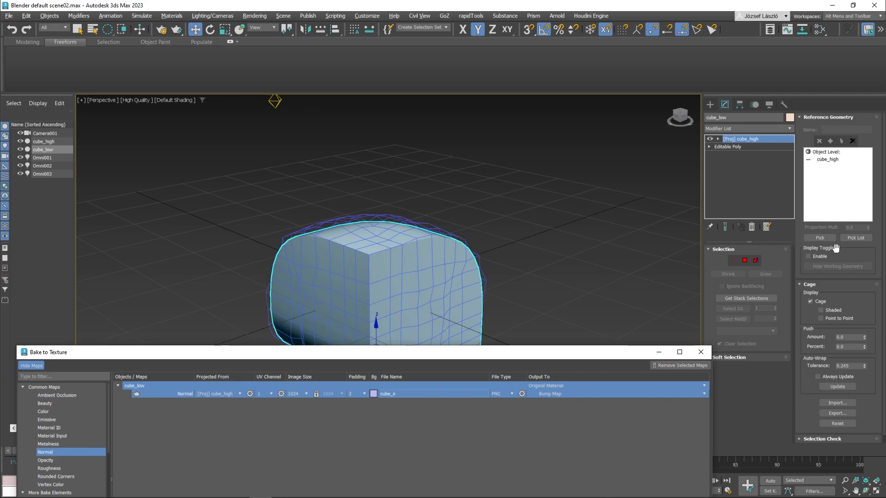
left_click(812, 301)
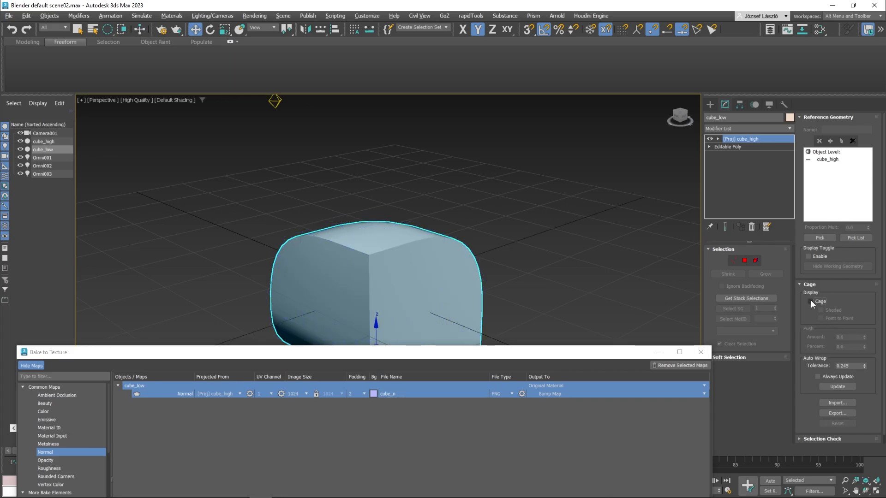
left_click(811, 301)
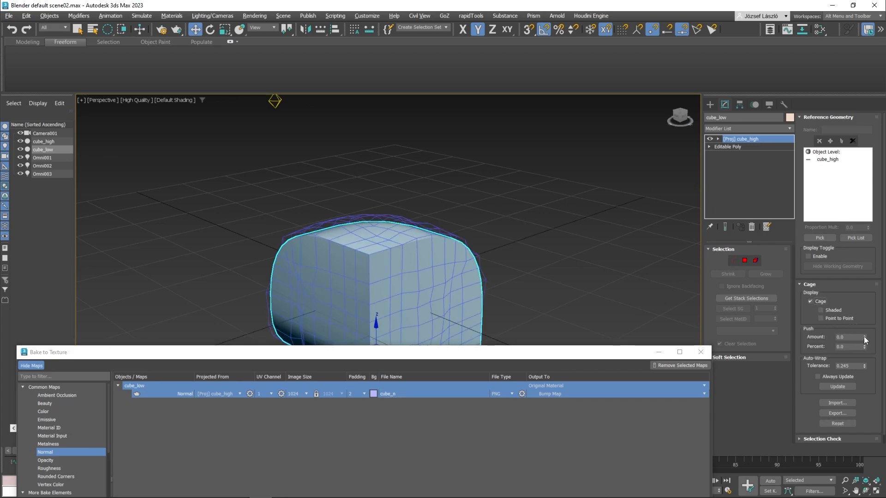
mouse_move(864, 337)
left_mouse_down()
mouse_move(866, 304)
mouse_move(867, 341)
mouse_move(866, 319)
left_mouse_up()
right_click(865, 319)
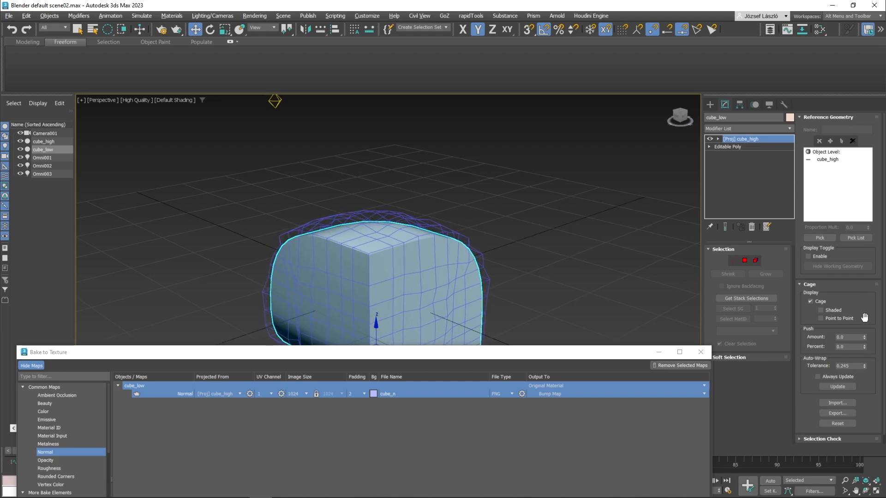
Step: Bake cube_low's normal map, dismiss the baking progress and bake windows, and deselect the cube
left_click_drag(615, 352, 607, 114)
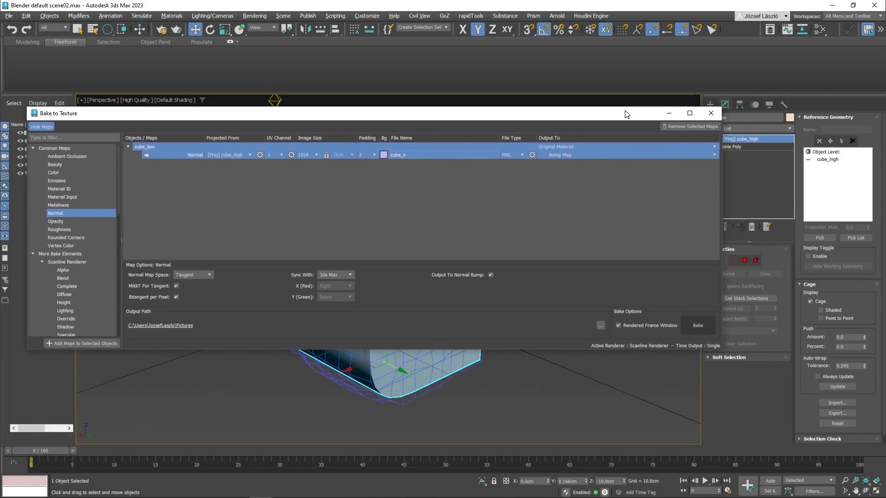
left_click(698, 326)
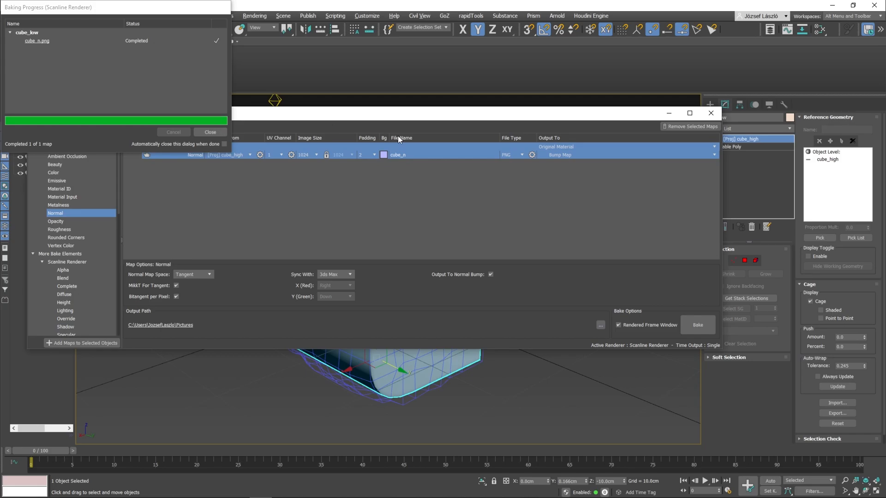
left_click_drag(415, 119, 433, 185)
left_click(199, 133)
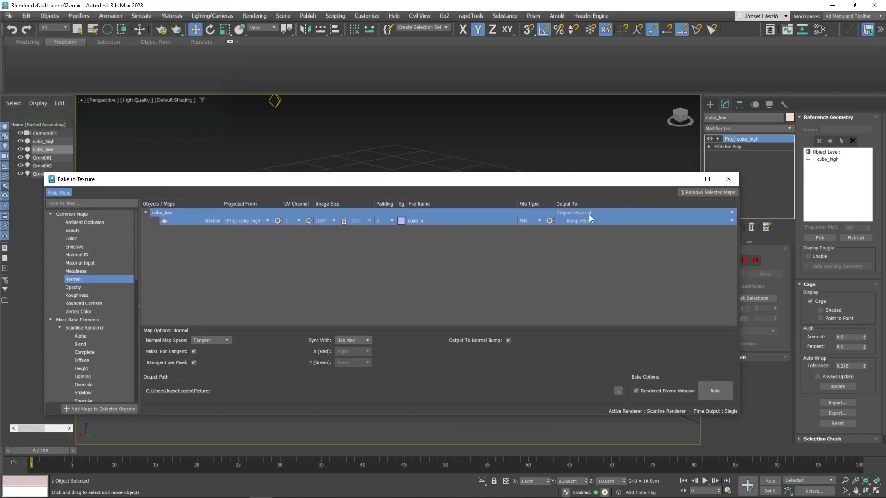
left_click(729, 181)
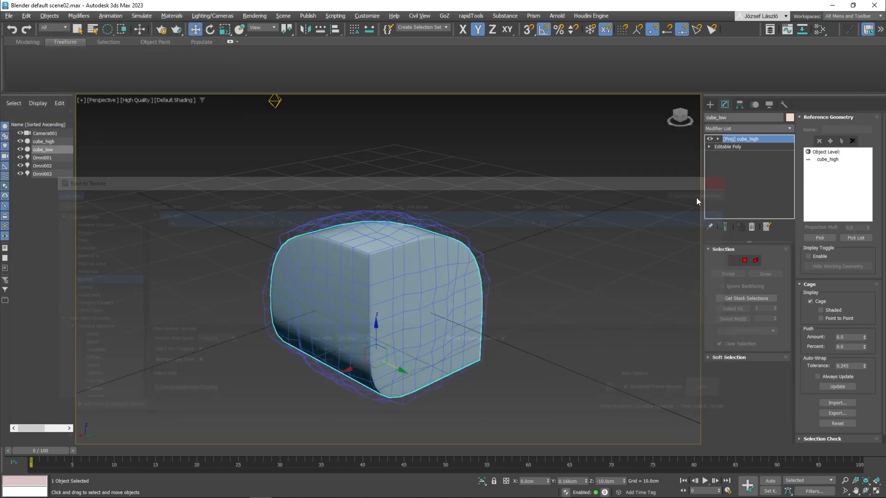
left_click(474, 198)
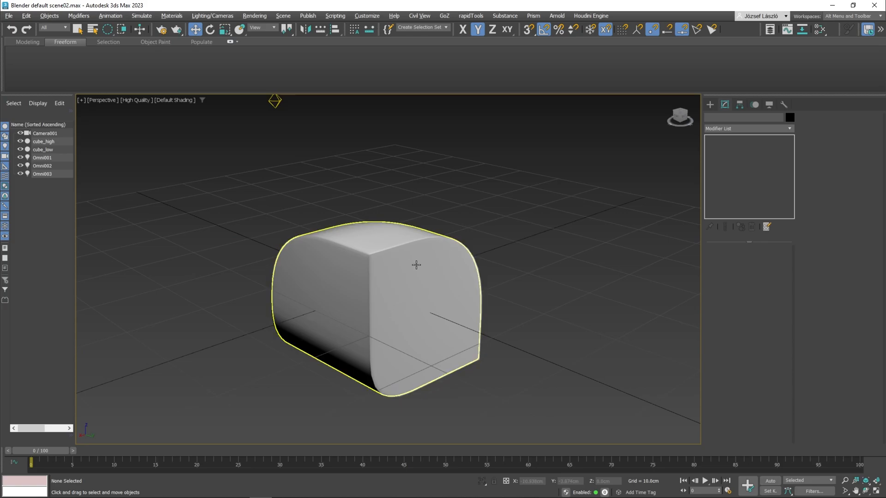
Step: Open the material editor and inspect the parameters of the Normal Bump node feeding cube_low's material
key("m")
left_click_drag(428, 201, 516, 107)
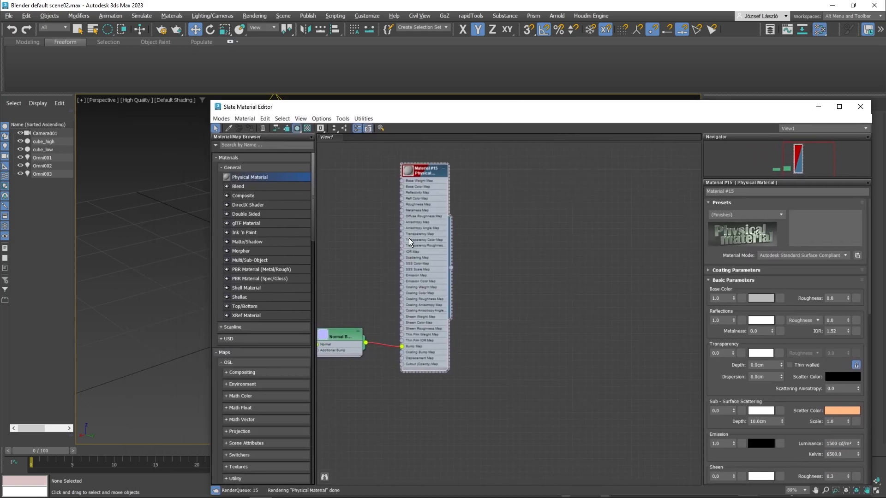
middle_click_drag(552, 342, 585, 301)
double_click(405, 267)
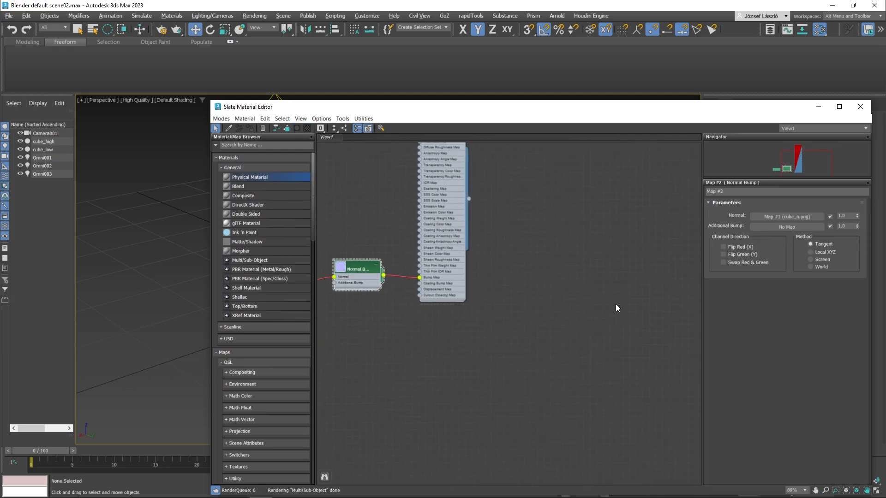
Step: Set the Bump Map amount of cube_low's Physical Material to 1.0 and close the material editor
double_click(450, 258)
scroll(747, 357, "down", 15)
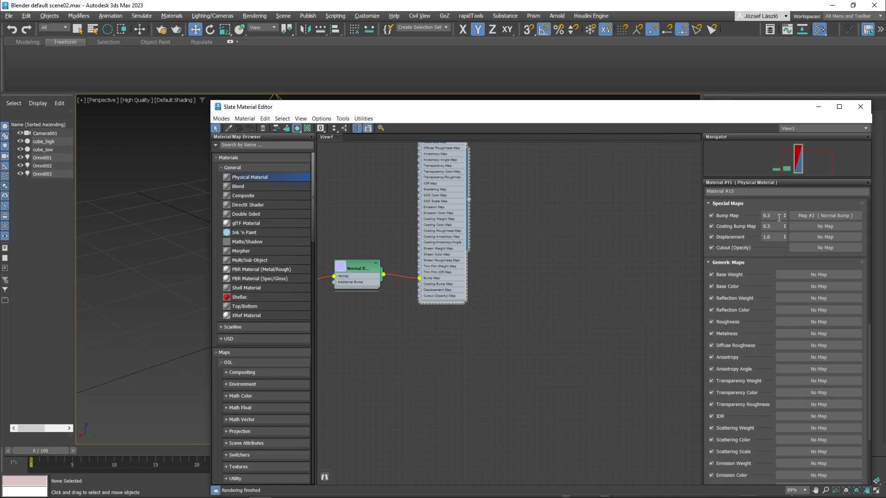
left_click_drag(787, 216, 786, 161)
left_click_drag(787, 123, 785, 168)
type("1")
key("ctrl+z")
left_click_drag(744, 111, 557, 158)
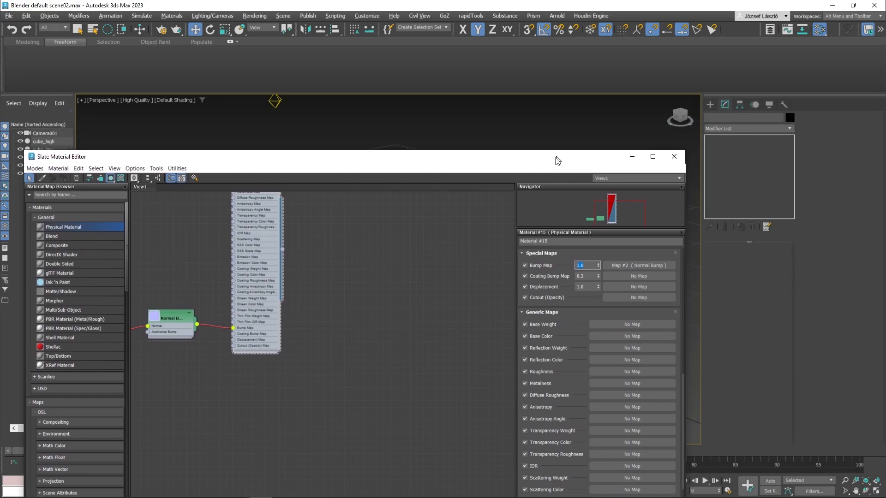
left_click(674, 159)
Step: Move cube_high along Y to about 22.4 cm so it stands beside cube_low for comparison
middle_click_drag(425, 262, 438, 308, "alt")
left_click(437, 309)
middle_click_drag(490, 305, 509, 246)
middle_click_drag(509, 245, 437, 311, "alt")
left_click(598, 232)
left_click(438, 254)
left_click_drag(437, 311, 605, 301)
middle_click_drag(605, 300, 522, 309)
left_click(556, 154)
middle_click_drag(556, 155, 561, 226, "alt")
Step: Create a new Physical Material, assign it to cube_high, and close the material editor
left_click(337, 305)
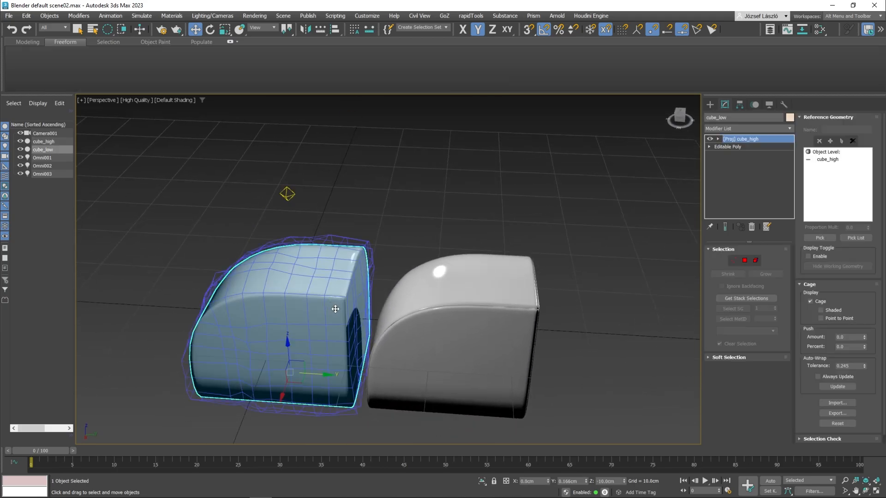
left_click(417, 300)
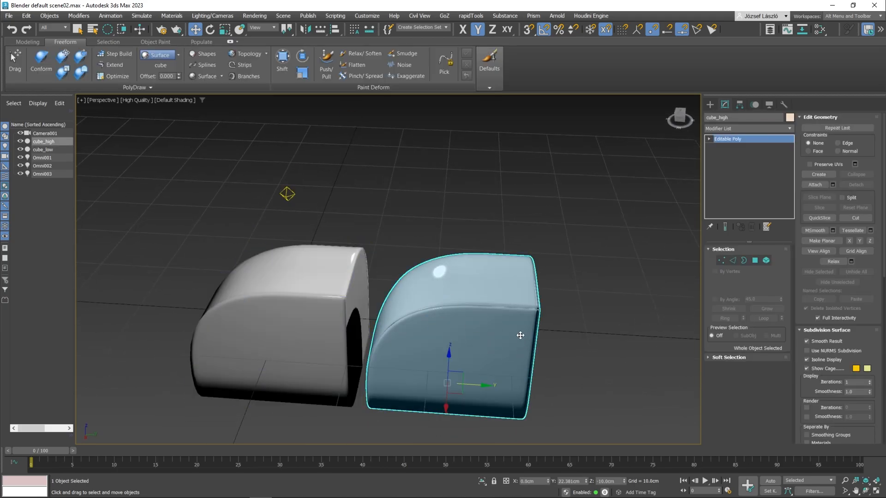
key("m")
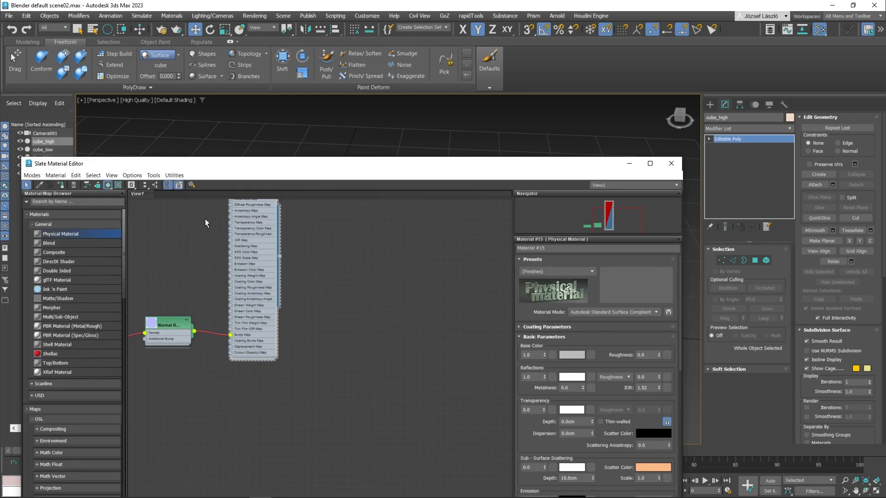
left_click_drag(413, 270, 413, 270)
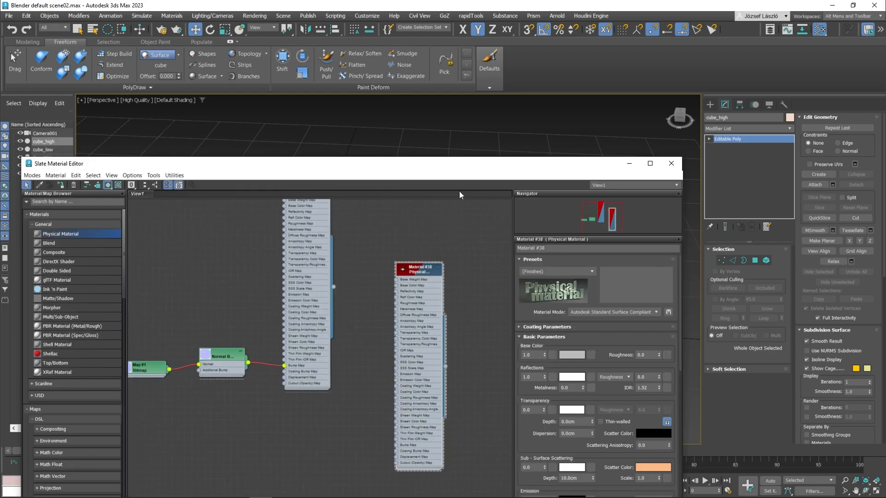
left_click_drag(466, 165, 212, 175)
left_click_drag(191, 378, 505, 321)
left_click(417, 173)
left_click(470, 219)
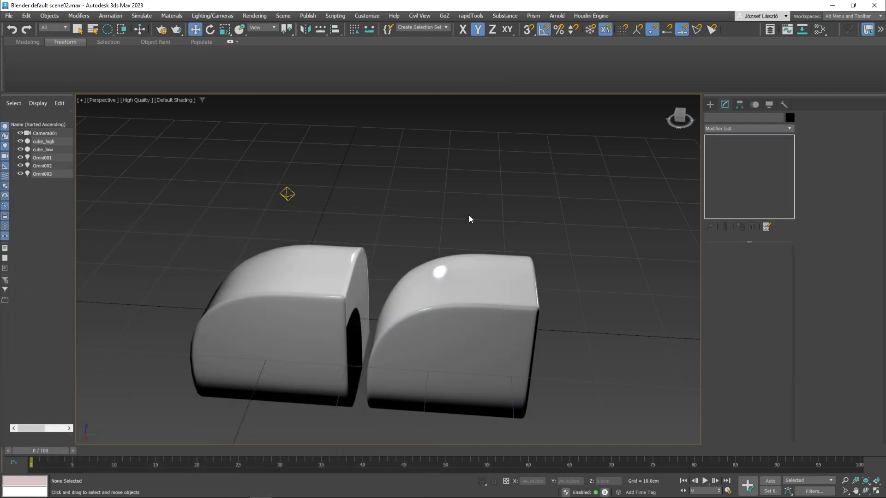
Step: Compare the shading and wireframe density of the baked cube_low with cube_high from several angles
middle_click_drag(471, 219, 546, 288, "alt")
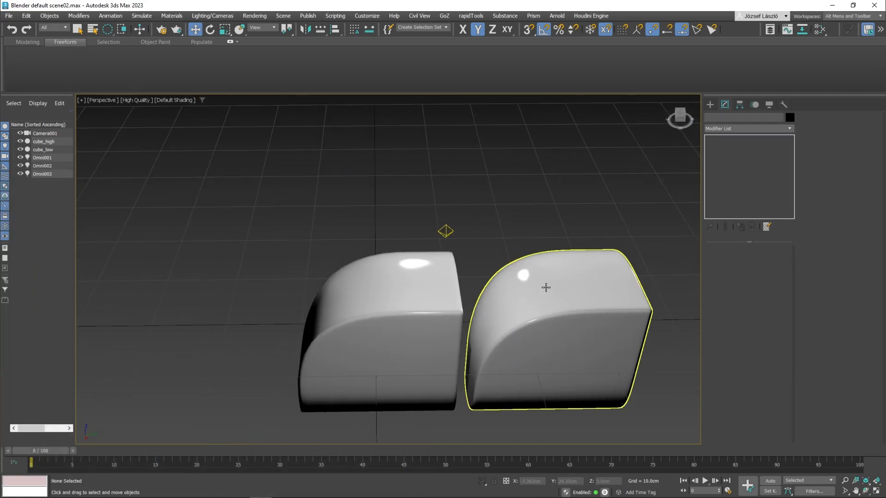
key("F4")
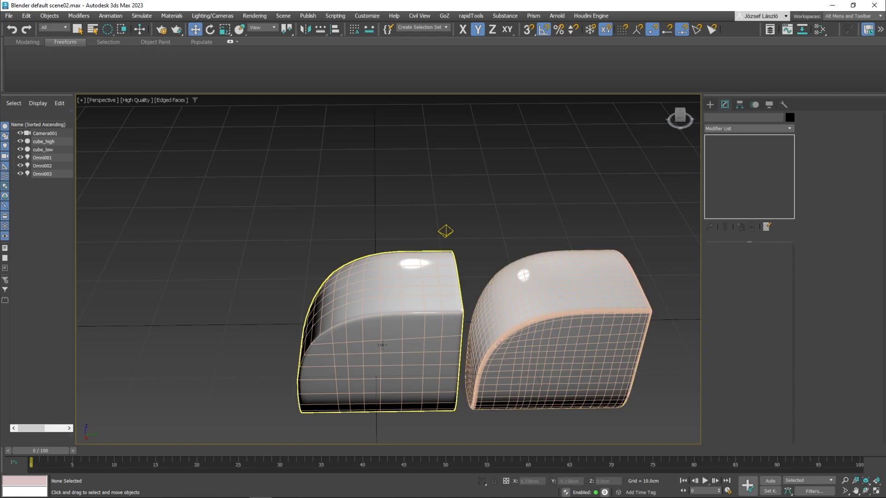
key("F4")
mouse_move(414, 303)
middle_mouse_down()
mouse_move(382, 257)
mouse_move(306, 257)
mouse_move(364, 271)
mouse_move(336, 241)
middle_mouse_up()
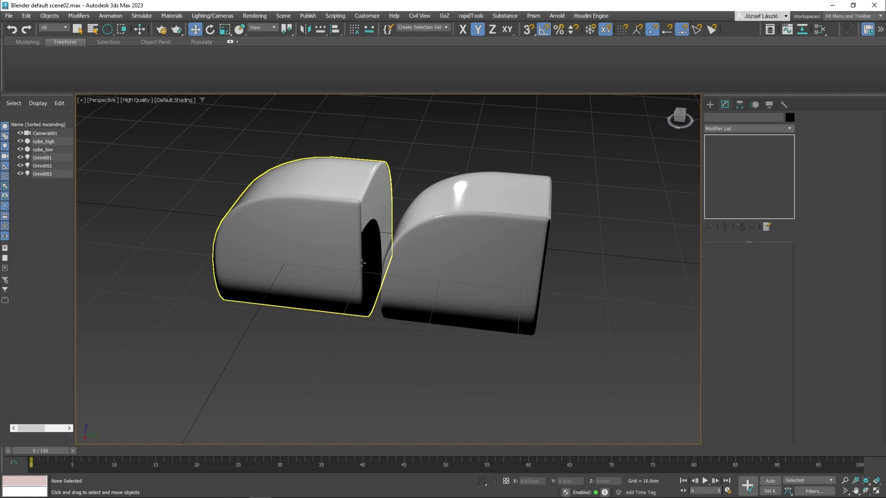
middle_click_drag(366, 249, 376, 287, "alt")
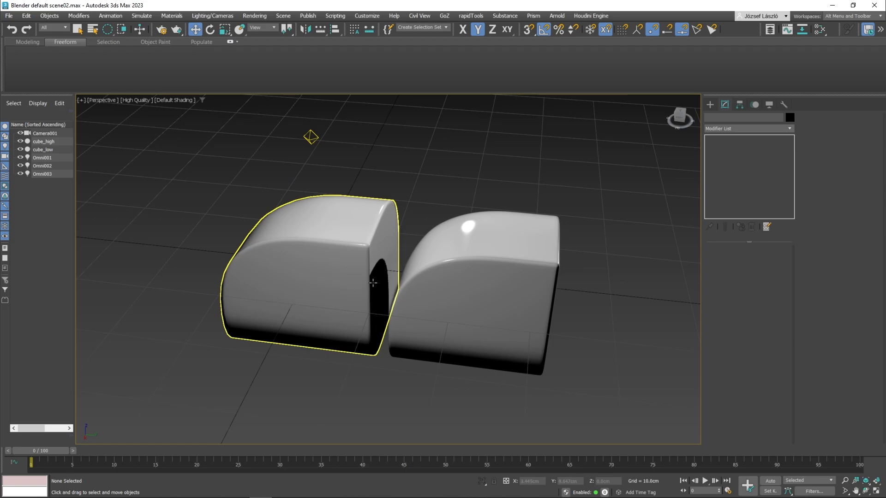
Step: Return cube_high to its original position overlapping cube_low
left_click(439, 219)
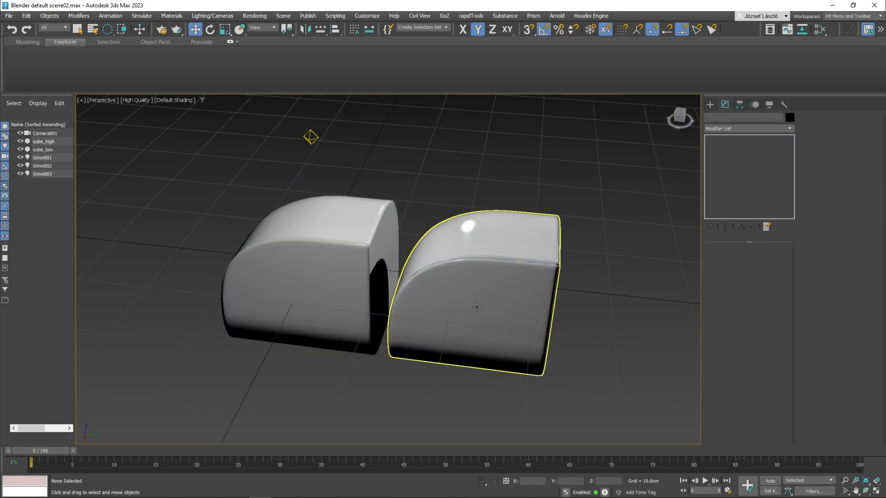
left_click(469, 311)
middle_click_drag(301, 231, 335, 249)
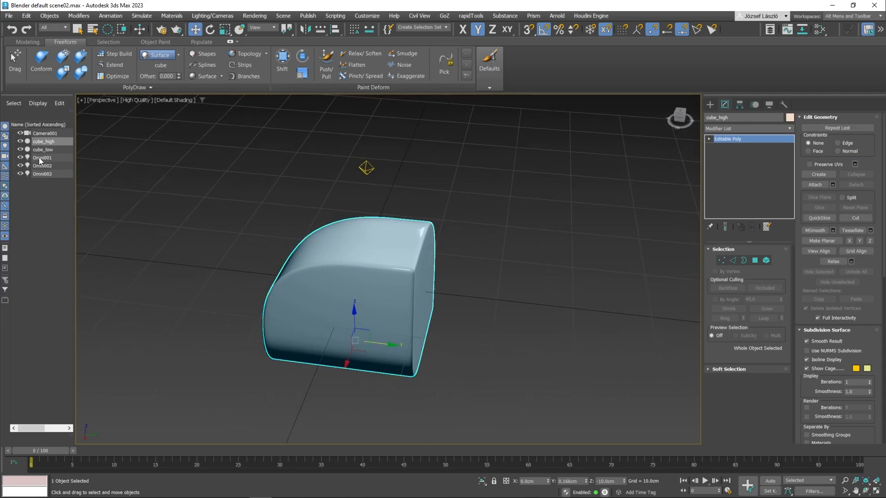
Step: Open the material editor and delete all existing nodes from its view
key("m")
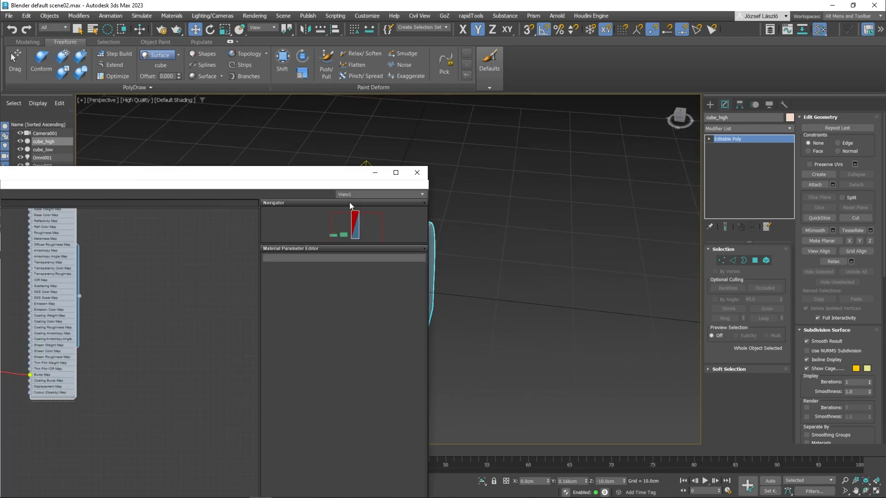
left_click_drag(158, 173, 431, 140)
scroll(368, 221, "down", 3)
left_click_drag(382, 336, 223, 191)
key("Delete")
Step: Add a fresh Physical Material for cube_low to the empty node view and select cube_low in the scene
left_click_drag(91, 211, 362, 267)
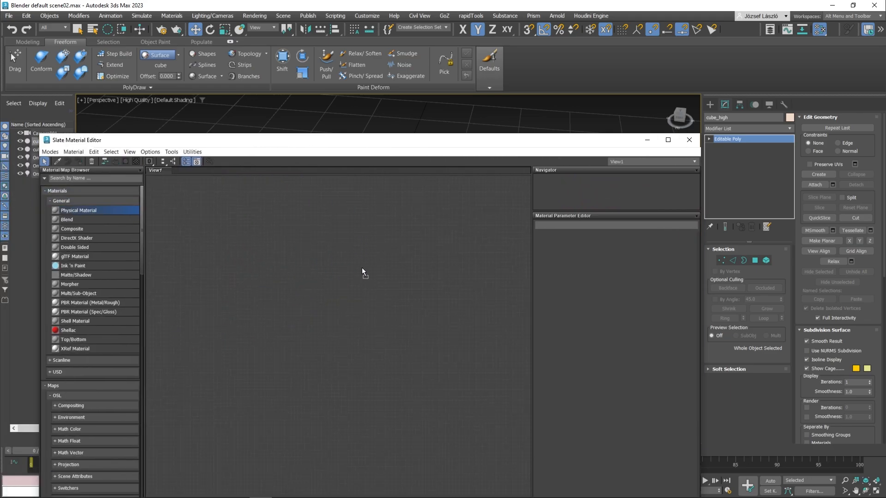
left_click_drag(362, 142, 374, 168)
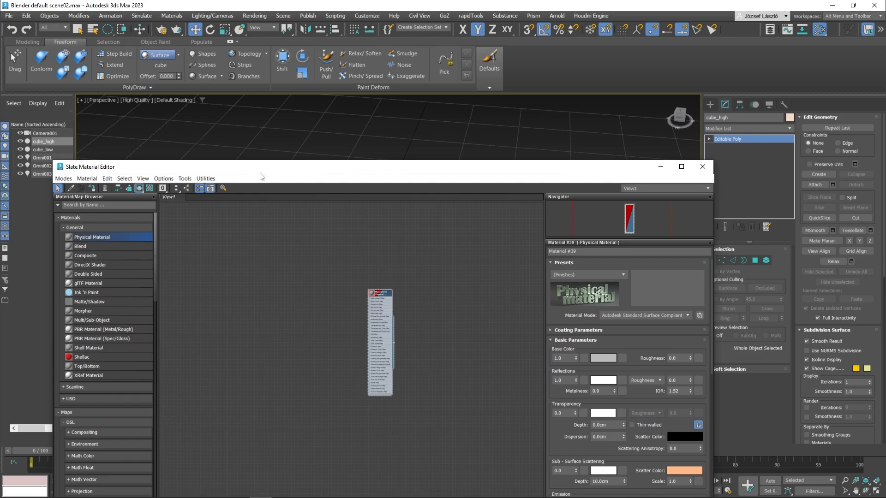
left_click_drag(260, 173, 250, 245)
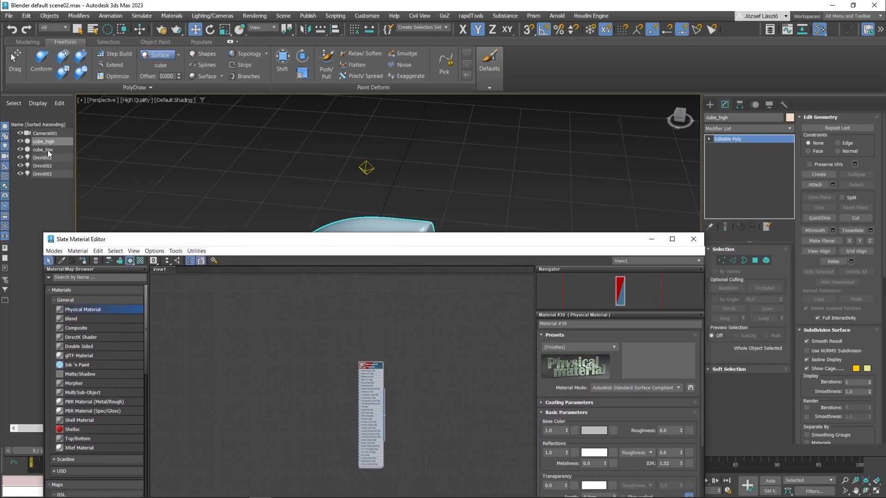
left_click(48, 150)
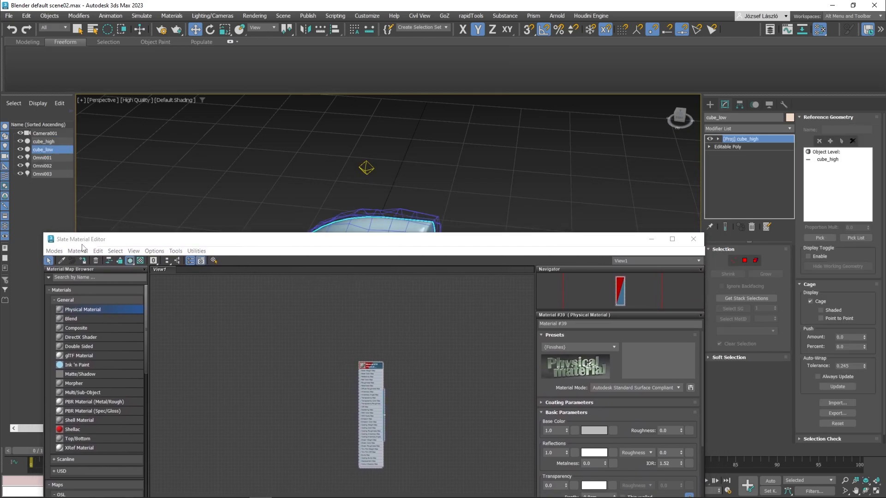
Step: Create a second Physical Material, assign it to cube_high, and close the material editor
left_click(44, 142)
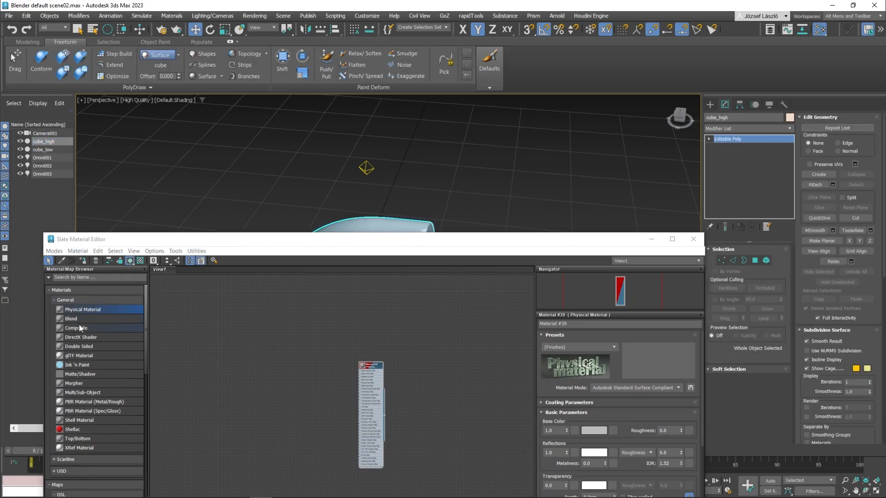
left_click_drag(85, 309, 279, 320)
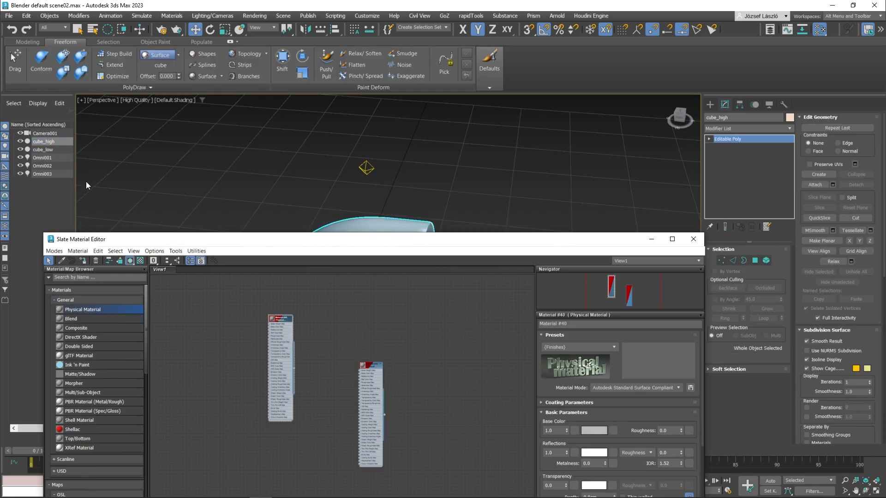
left_click(49, 140)
left_click(267, 317)
left_click(84, 261)
left_click(693, 240)
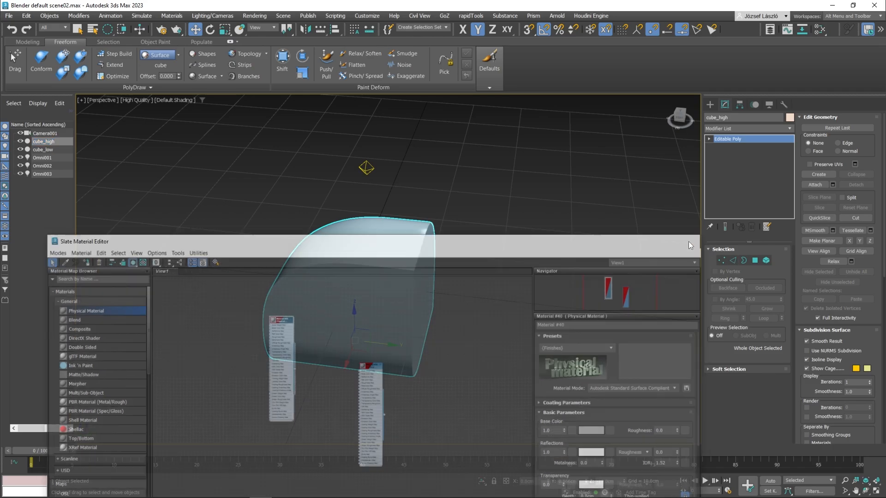
Step: Deselect everything and examine the shading of the overlapping cubes up close
middle_click_drag(515, 219, 507, 174)
middle_click_drag(455, 226, 529, 214)
left_click(470, 214)
scroll(462, 211, "up", 4)
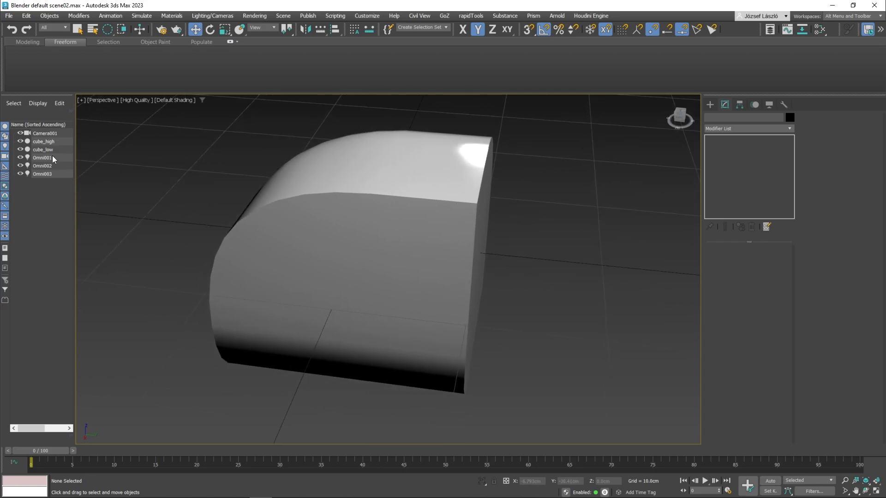
Step: Select cube_low, open Render To Texture for it, and enlarge the dialog to show the baking settings
left_click(52, 150)
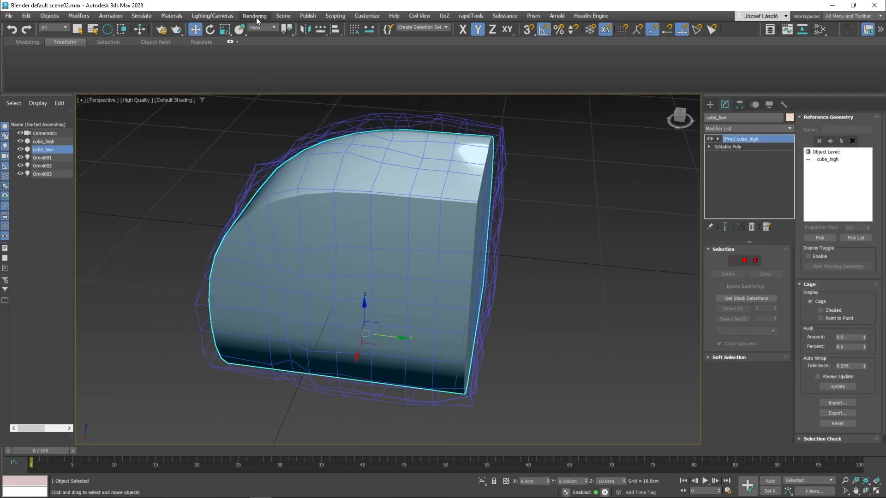
left_click(176, 15)
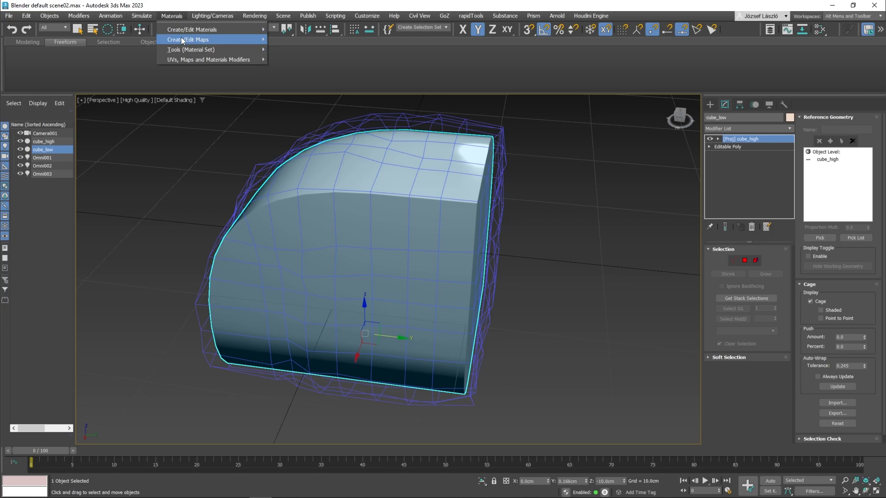
mouse_move(183, 40)
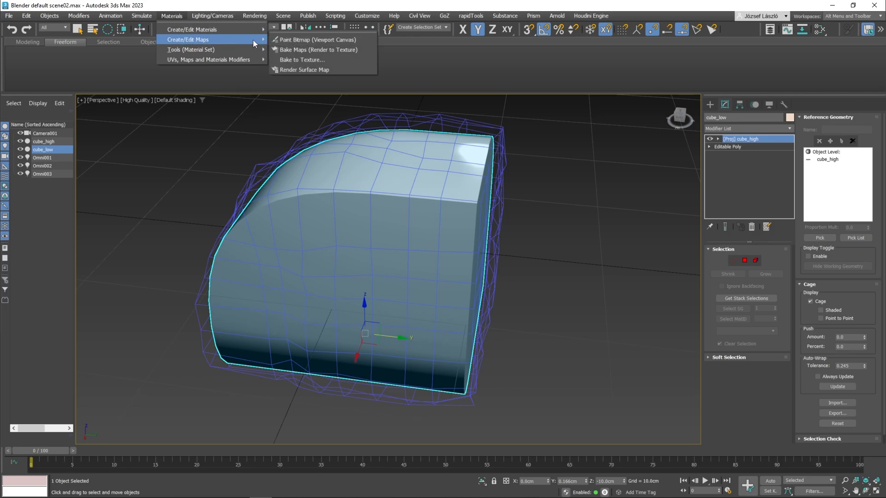
left_click(336, 52)
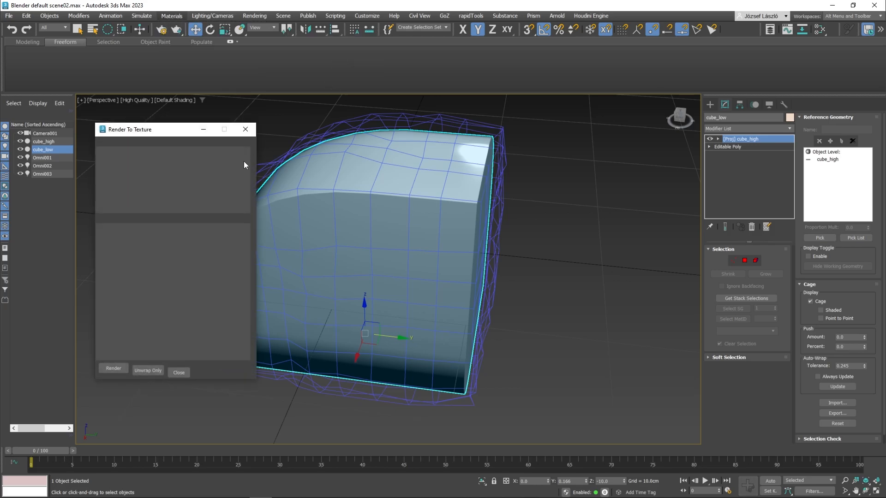
left_click_drag(178, 121, 178, 23)
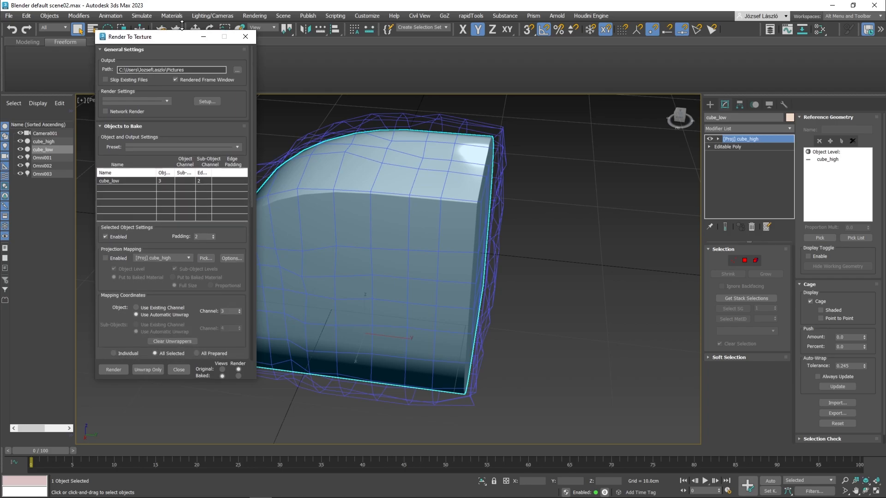
left_click_drag(193, 378, 193, 466)
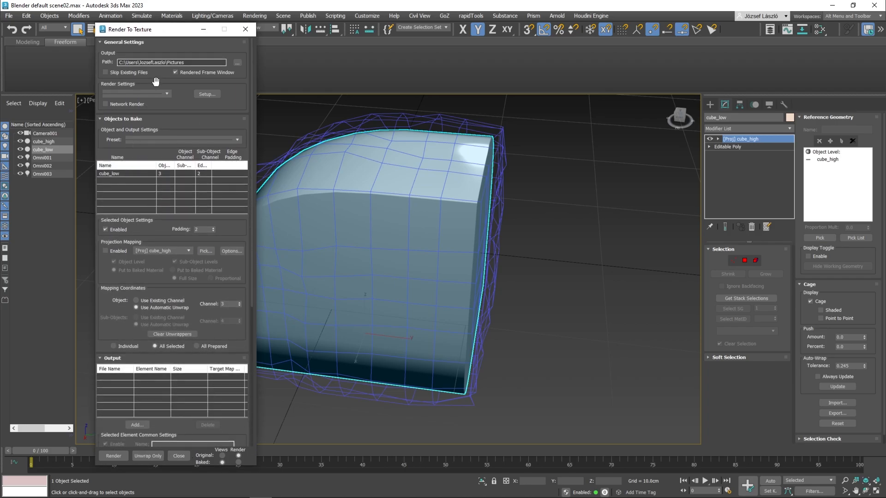
left_click(169, 60)
left_click_drag(142, 124, 149, 84)
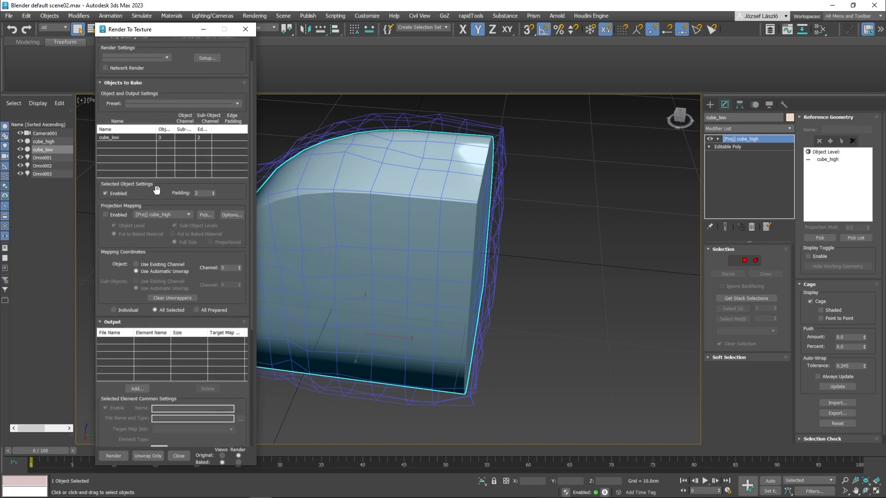
Step: Enable projection mapping for cube_low using the [Proj] cube_high modifier
left_click(107, 214)
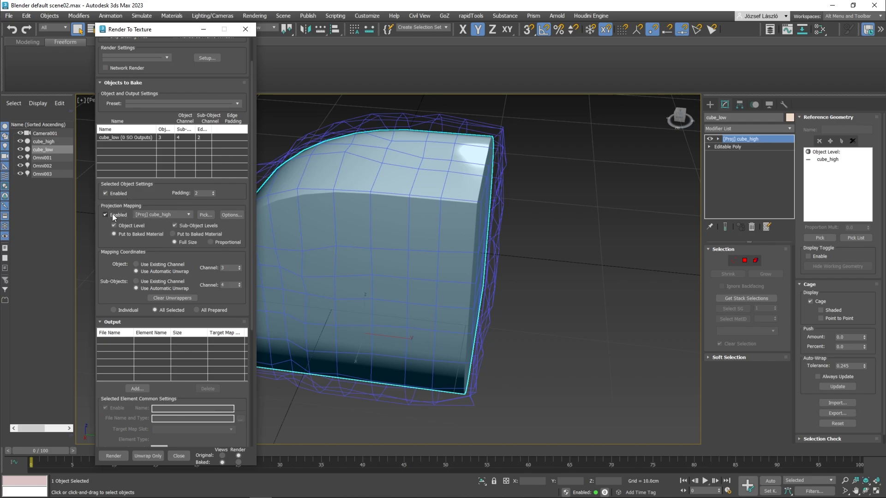
left_click(179, 214)
left_click(152, 228)
left_click(172, 215)
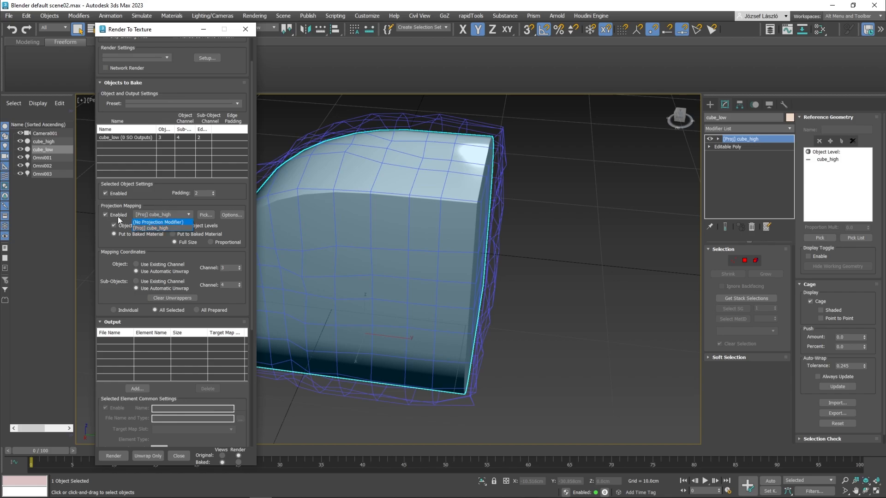
left_click(162, 214)
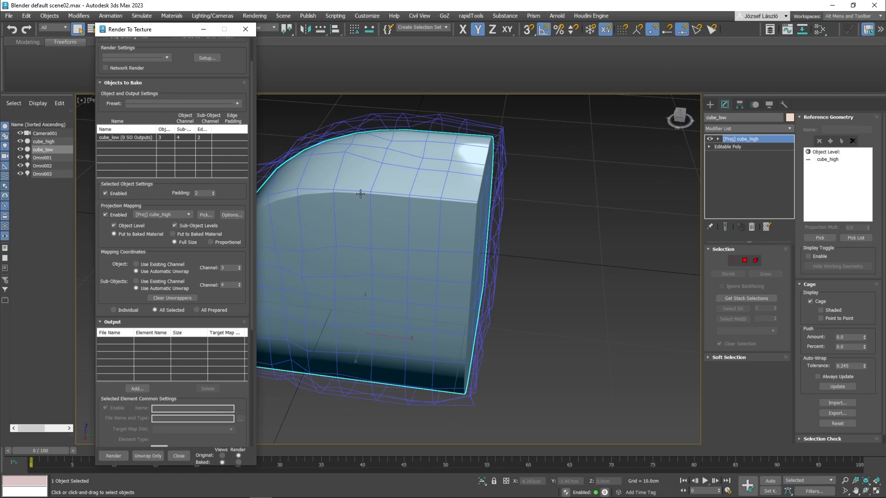
Step: Add cube_high to the projection targets of cube_low
left_click(202, 216)
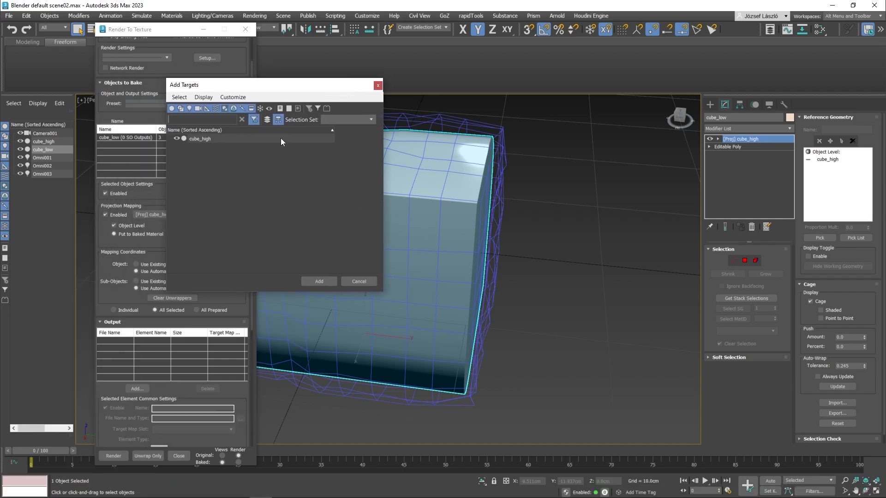
left_click(280, 138)
left_click(319, 281)
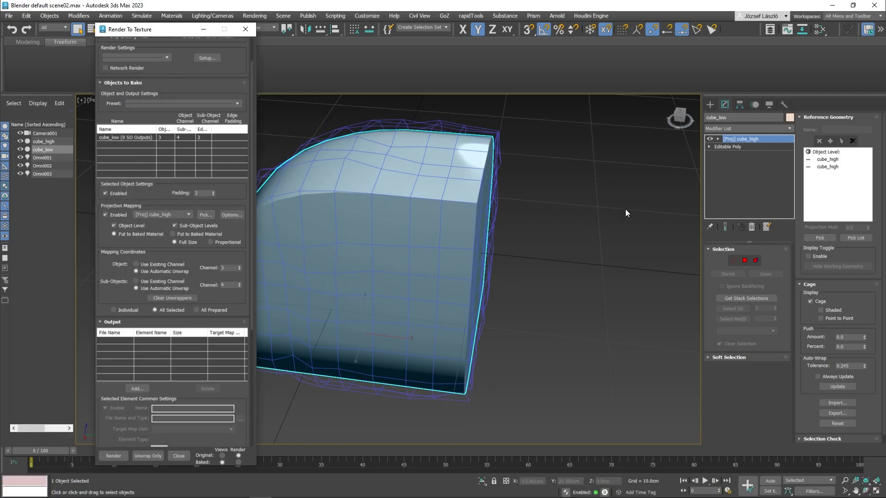
middle_click_drag(494, 254, 525, 251)
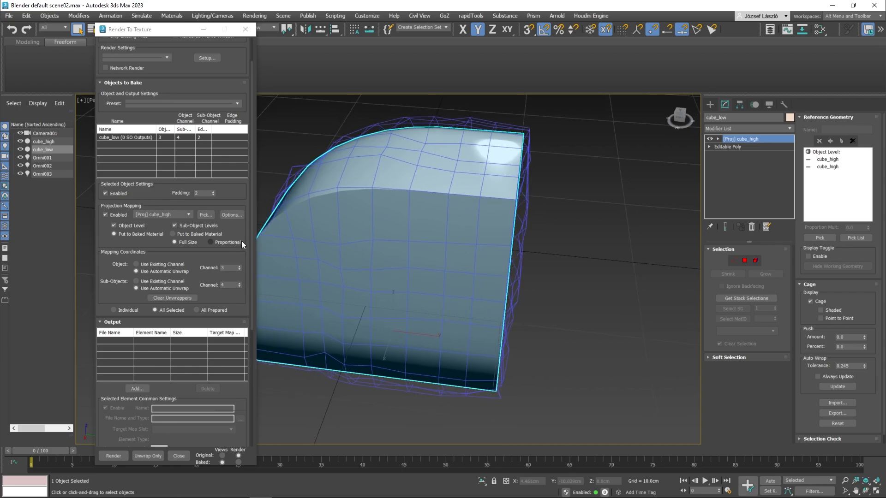
Step: Set the mapping coordinates of both the object and sub-objects to use existing channel 1
scroll(186, 242, "down", 3)
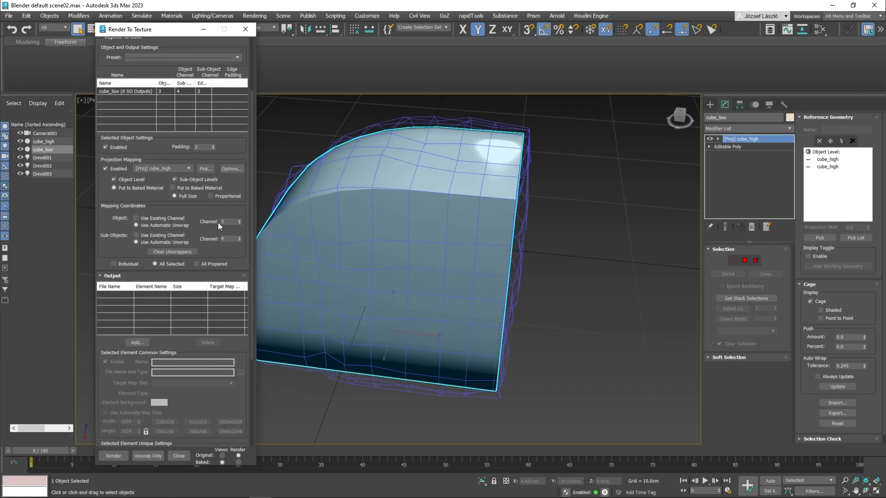
left_click(151, 219)
left_click(240, 222)
left_click(240, 222)
left_click(147, 236)
Step: Add a NormalsMap output element for cube_low and assign Bump Map as its target map slot
left_click(138, 342)
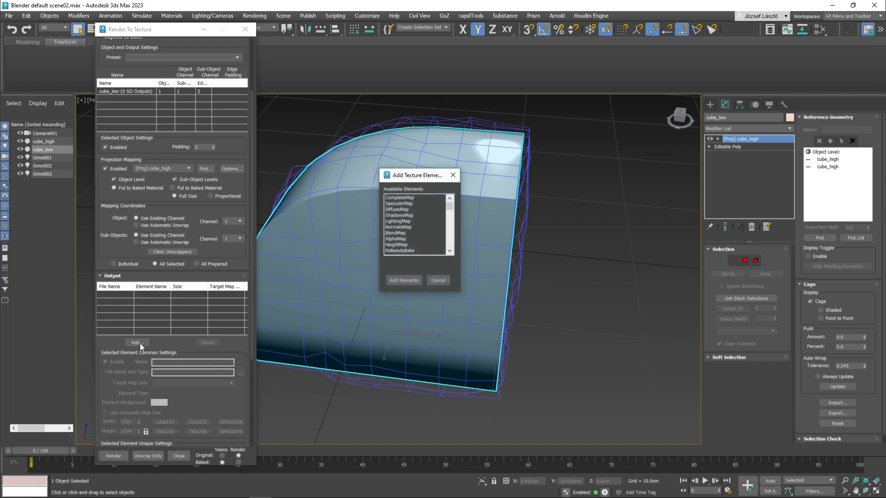
left_click(404, 228)
left_click(404, 281)
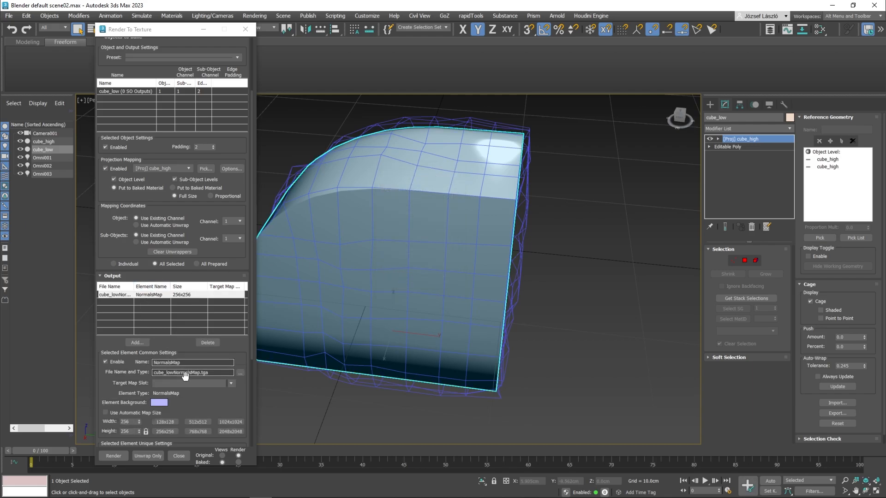
left_click(197, 384)
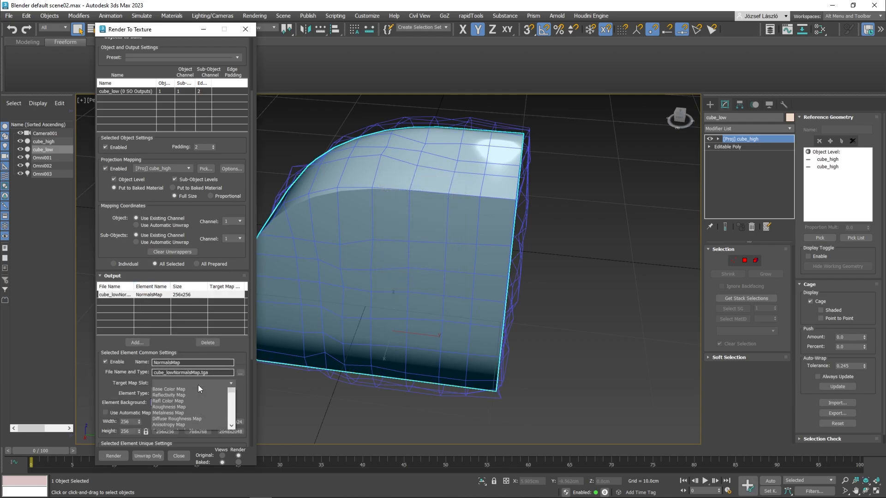
scroll(190, 426, "down", 6)
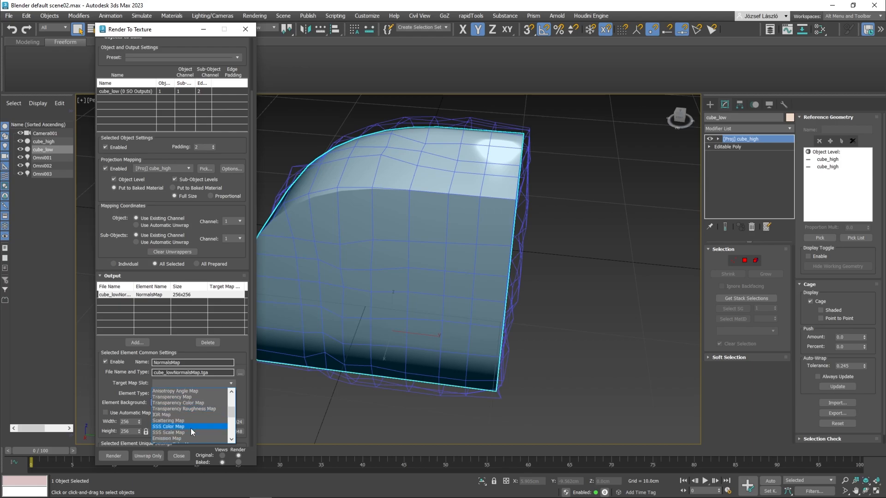
scroll(183, 431, "down", 2)
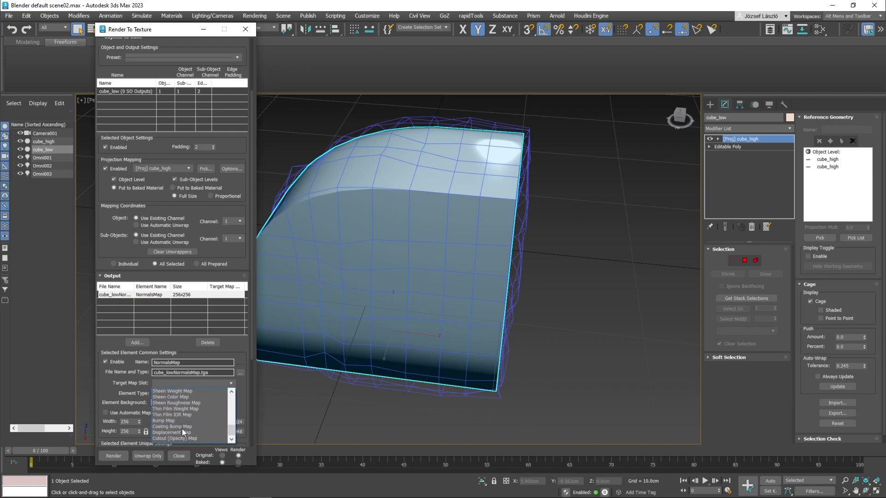
left_click(172, 420)
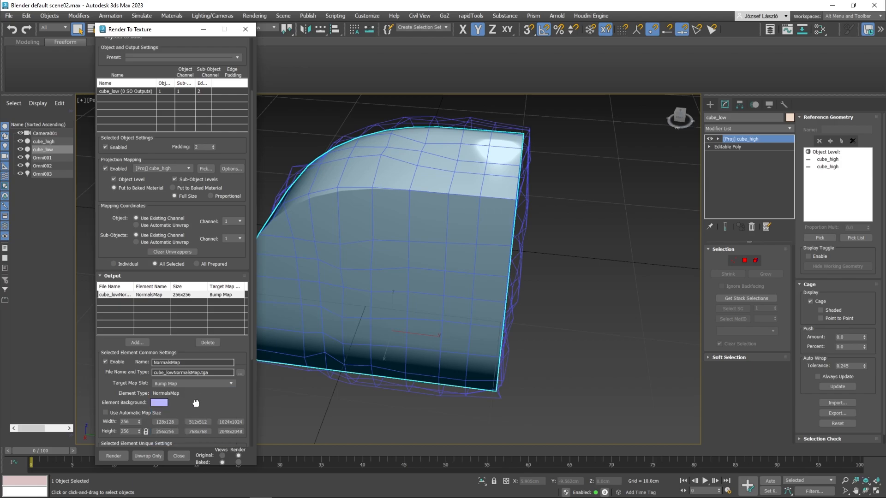
Step: Set the normals map size to 1024x1024 and enable Output into Normal Bump
scroll(203, 378, "down", 3)
scroll(209, 331, "down", 2)
left_click(226, 326)
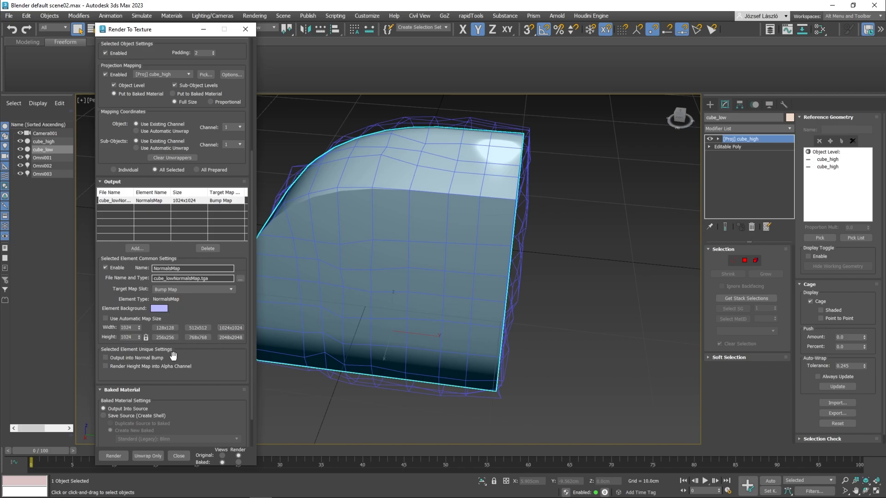
left_click(123, 357)
Step: Render the normals map for cube_low with output into the source material, overwriting the existing cube_lowNormalsMap.tga
scroll(167, 375, "down", 2)
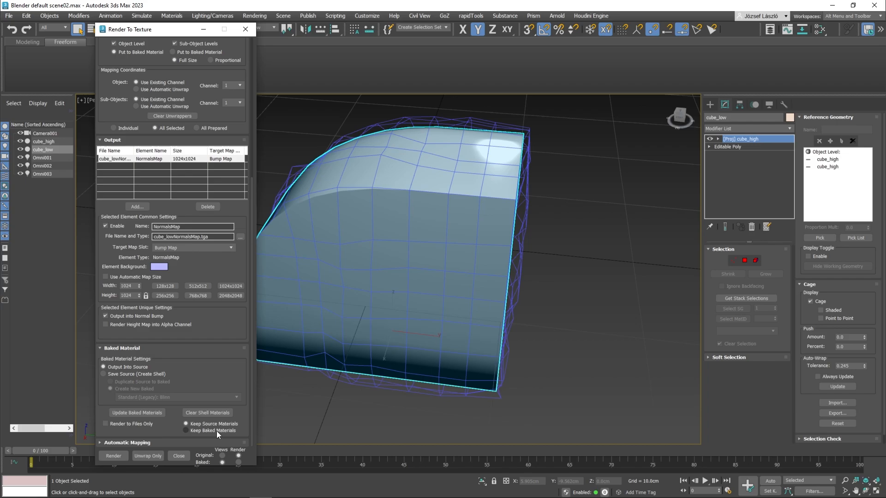
left_click(132, 447)
left_click(140, 378)
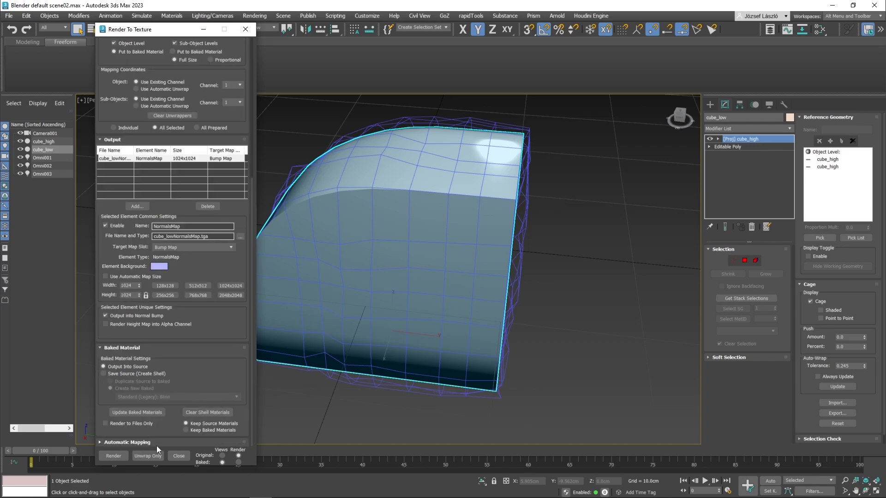
left_click(114, 456)
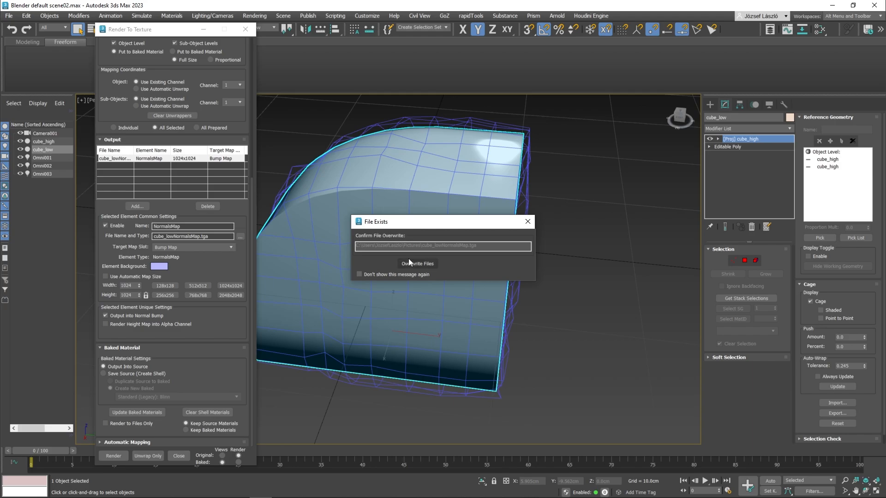
left_click(410, 263)
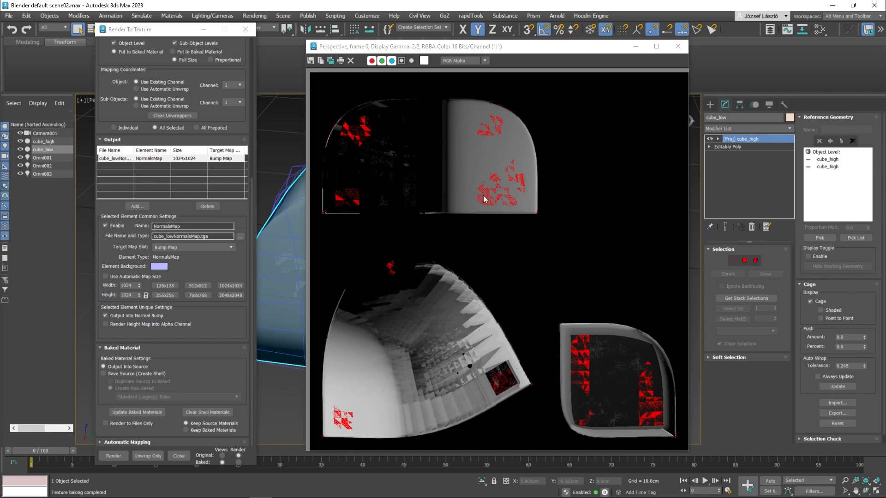
Step: Examine the rendered bake up close for projection errors and close the rendered frame
scroll(484, 198, "up", 4)
scroll(501, 189, "down", 5)
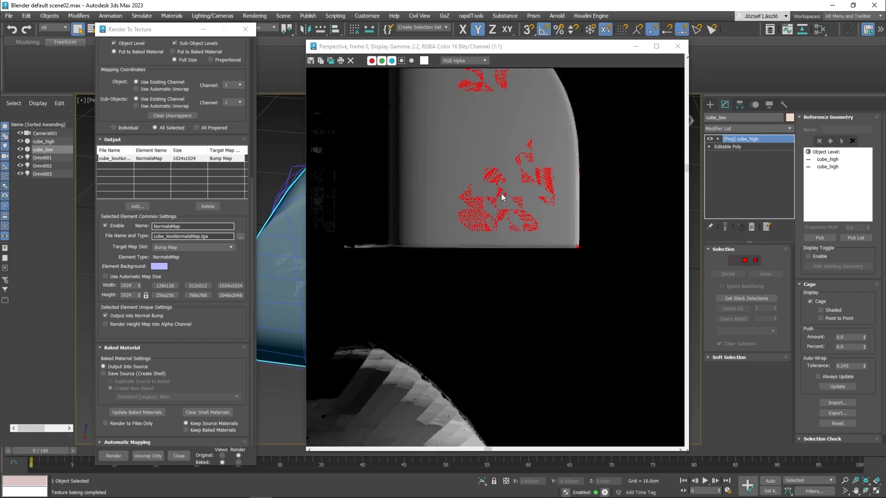
scroll(489, 217, "up", 1)
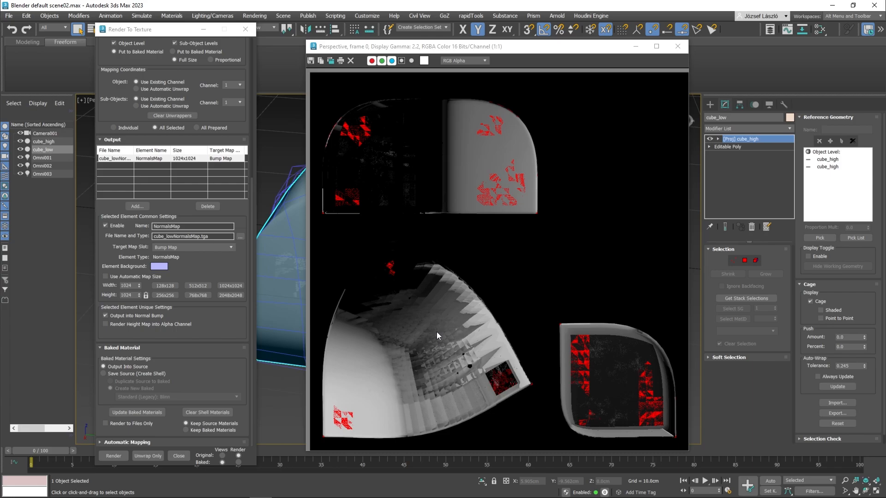
left_click(678, 46)
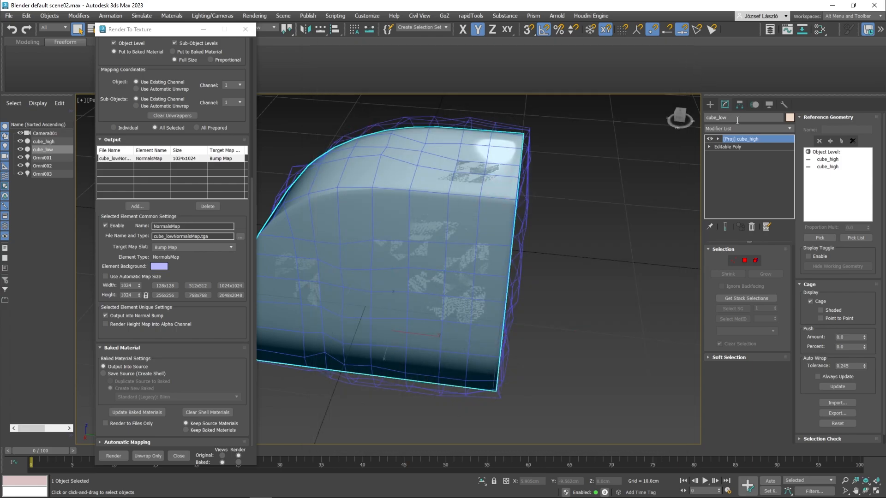
Step: Remove the cube_high references from cube_low's projection modifier and delete the modifier itself
left_click(828, 166)
left_click(853, 141)
left_click(437, 267)
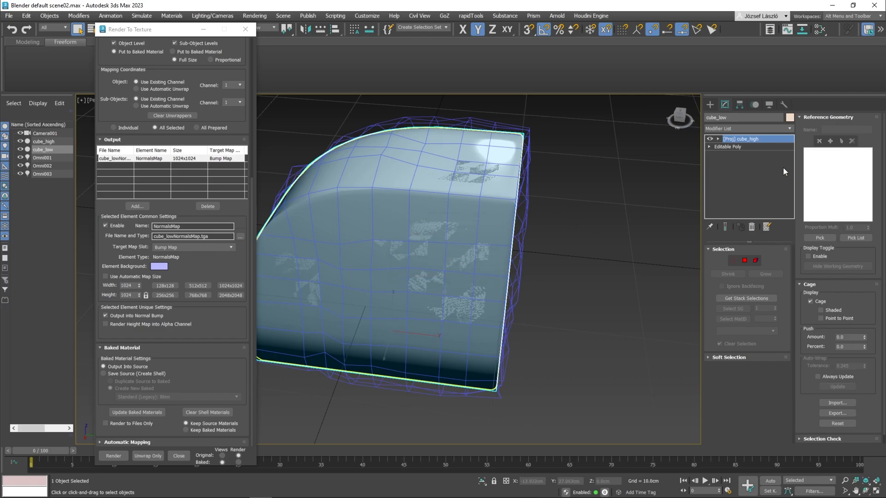
left_click(500, 178)
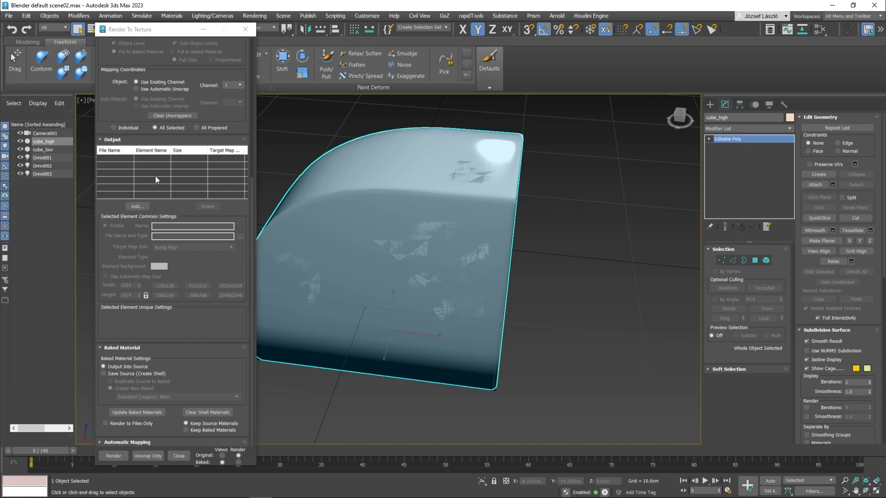
left_click(43, 146)
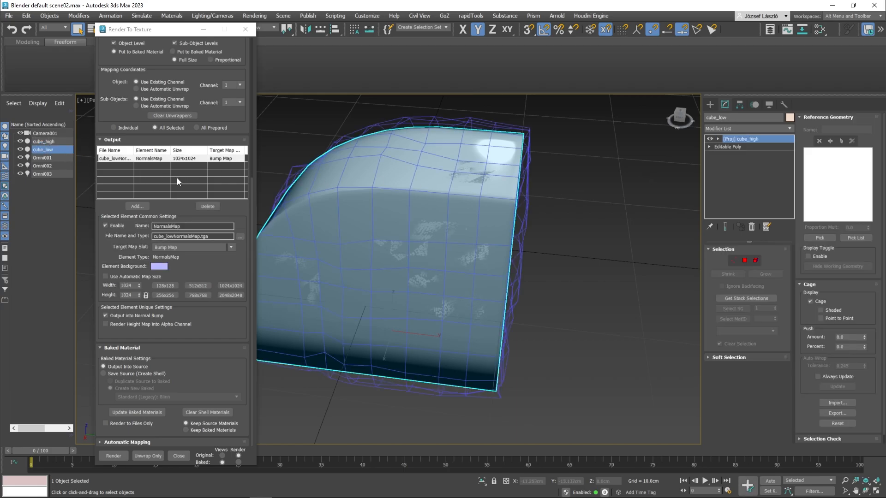
left_click(755, 228)
Step: Add cube_high as cube_low's projection target in the texture bake settings and use the new Projection modifier
scroll(116, 153, "up", 5)
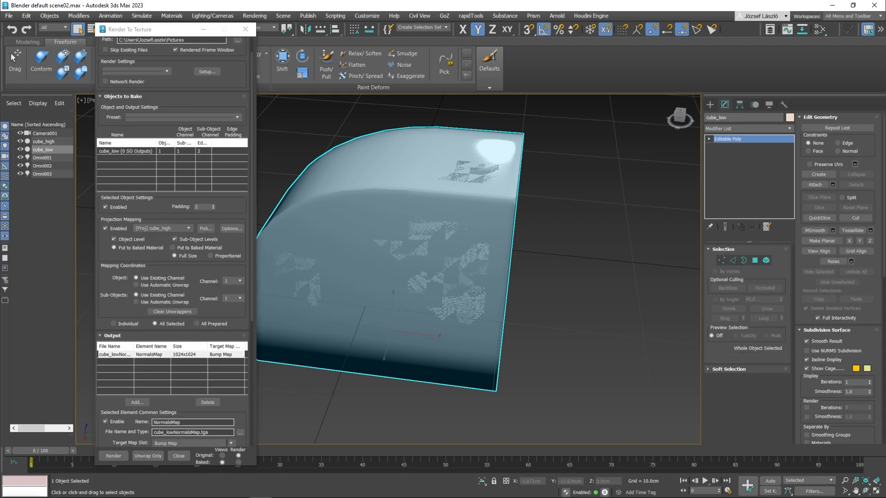
left_click(281, 236)
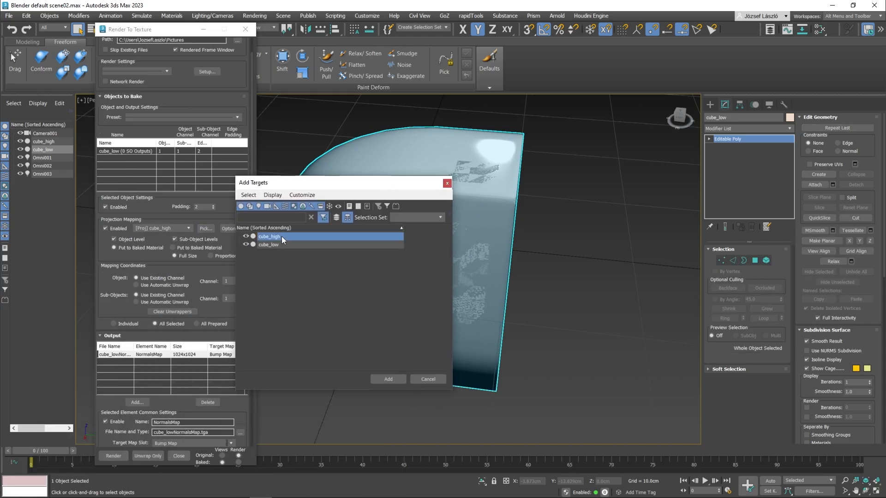
left_click(386, 379)
scroll(228, 96, "down", 5)
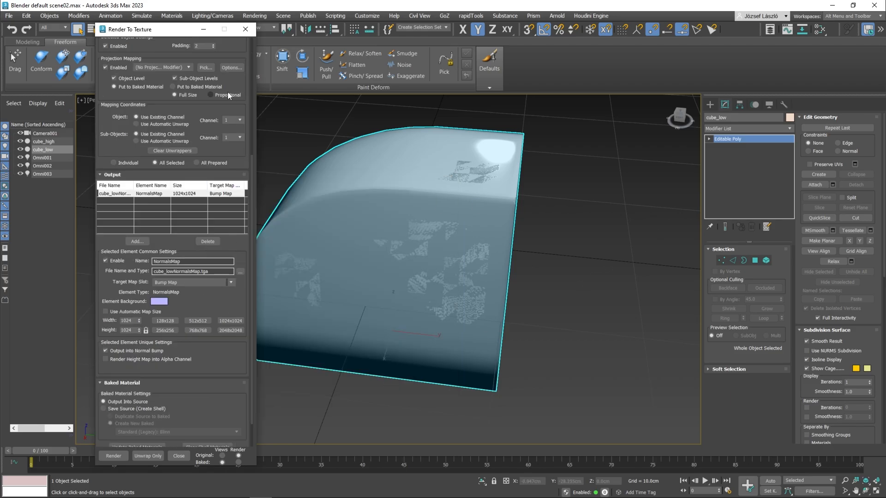
left_click(187, 66)
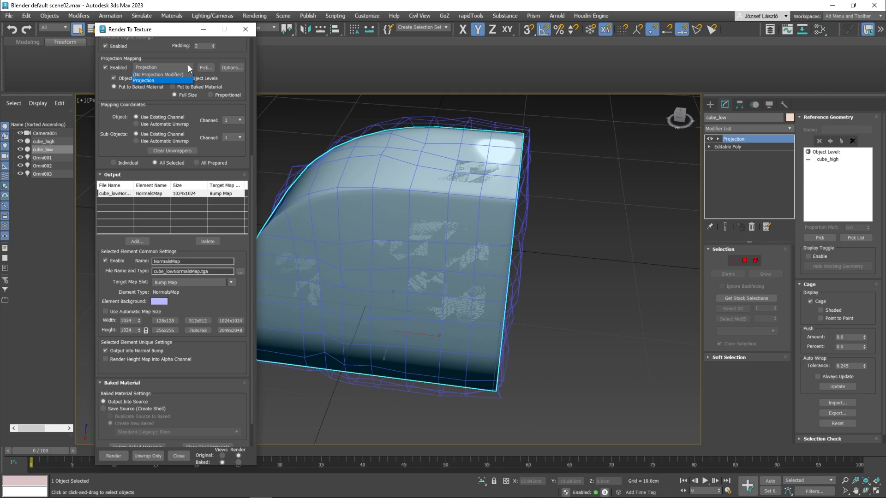
left_click(189, 61)
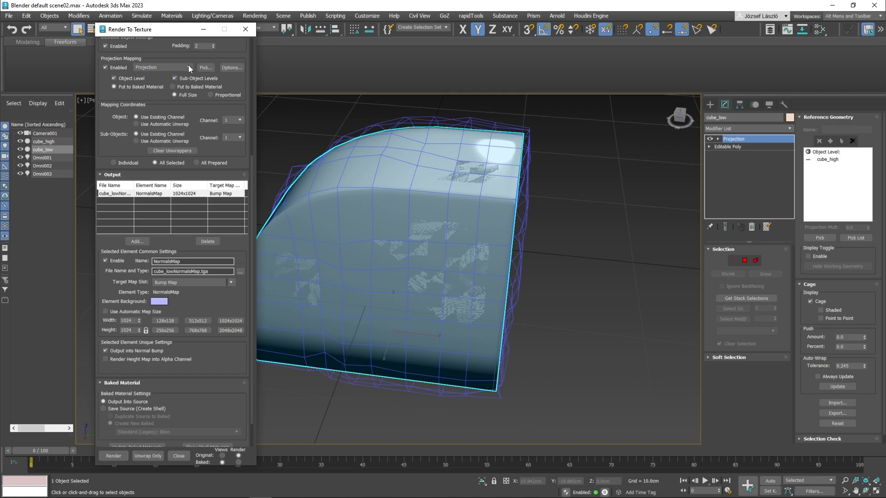
scroll(203, 122, "down", 3)
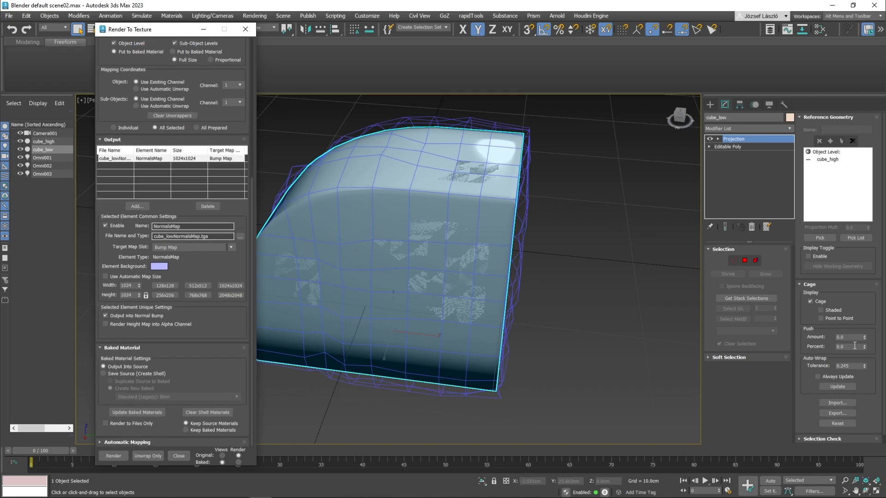
Step: Push the projection cage slightly outward, render cube_low's normals map over the existing file, and close the rendered frame and bake settings
left_click_drag(865, 337, 859, 322)
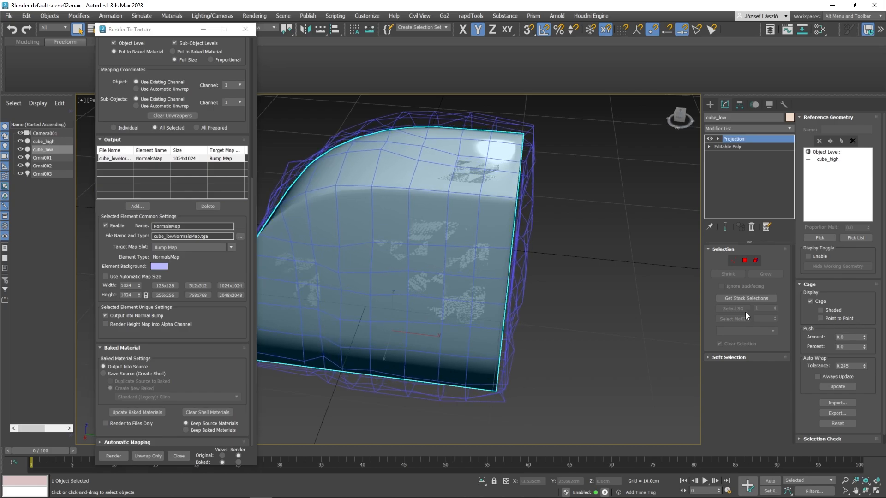
left_click(114, 456)
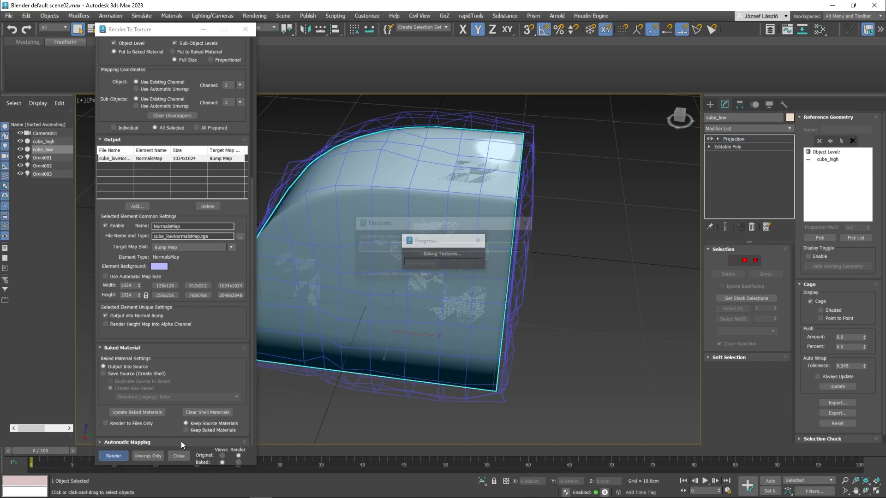
left_click(430, 265)
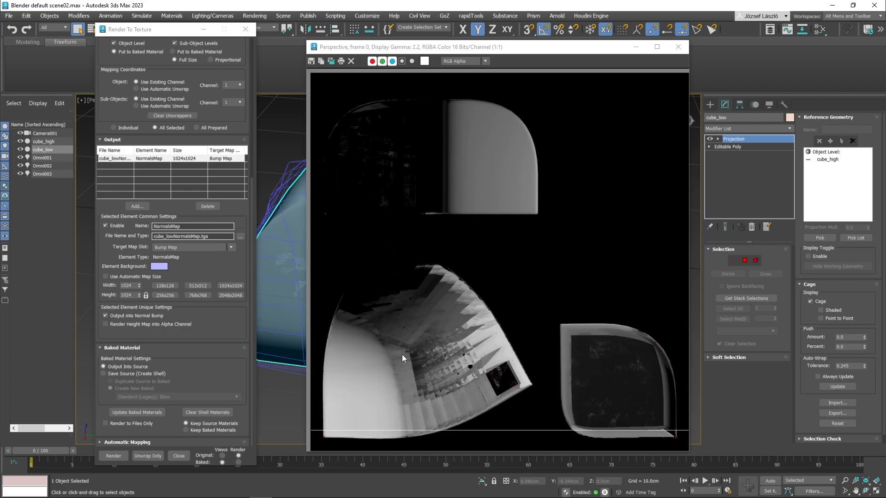
left_click(685, 49)
left_click(246, 29)
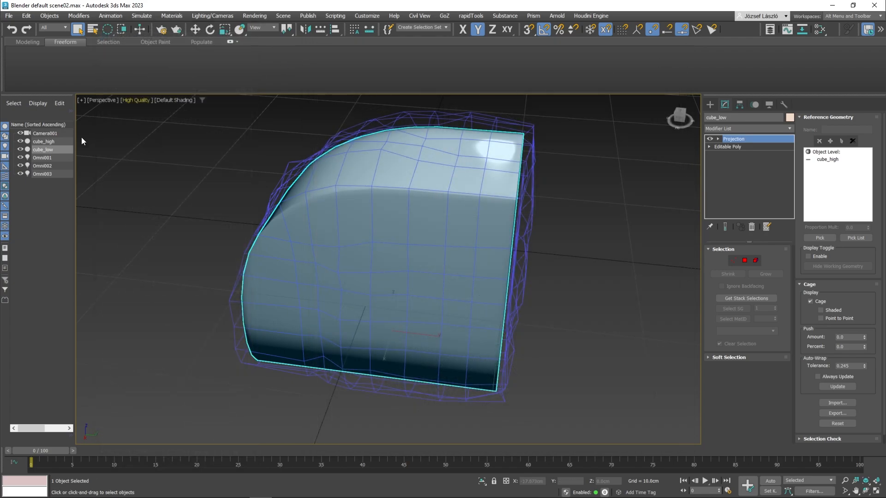
Step: Move cube_low along the Y axis to stand beside cube_high, hiding cube_high for the move and showing it again
left_click(21, 141)
left_click(39, 141)
left_click(47, 150)
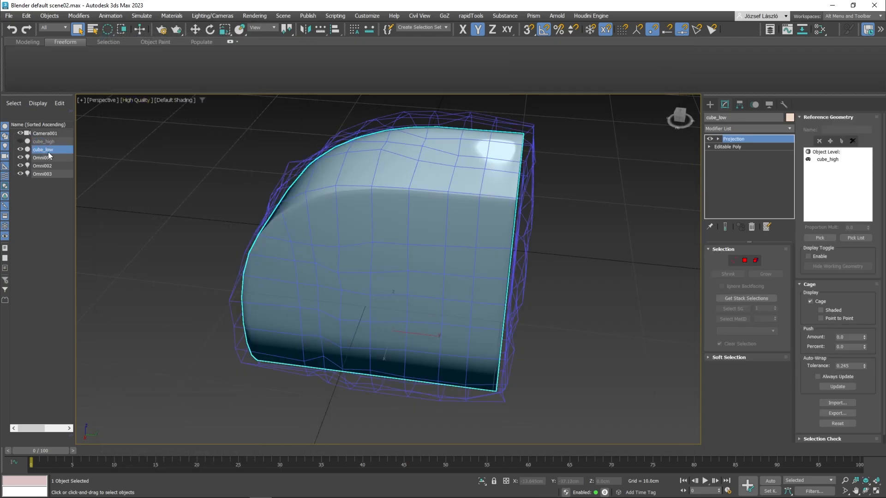
key("w")
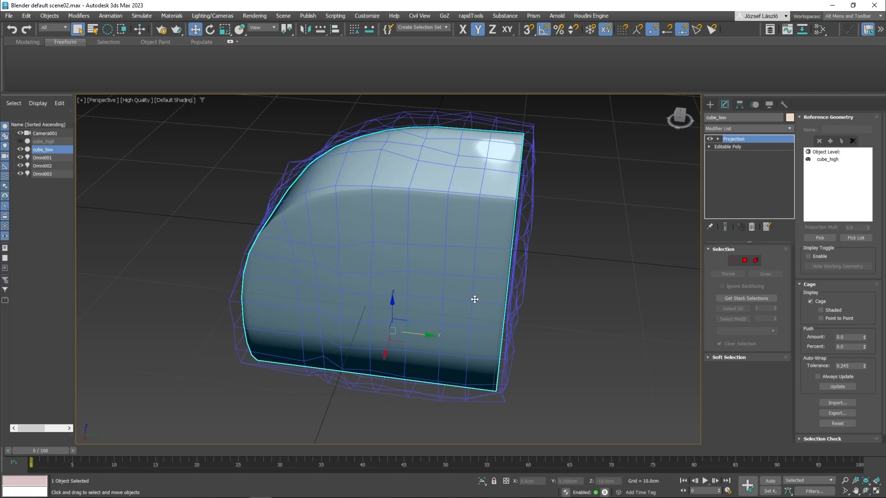
middle_click_drag(417, 333, 139, 224, "alt")
left_click(21, 142)
middle_click_drag(455, 314, 518, 362, "alt")
left_click(636, 304)
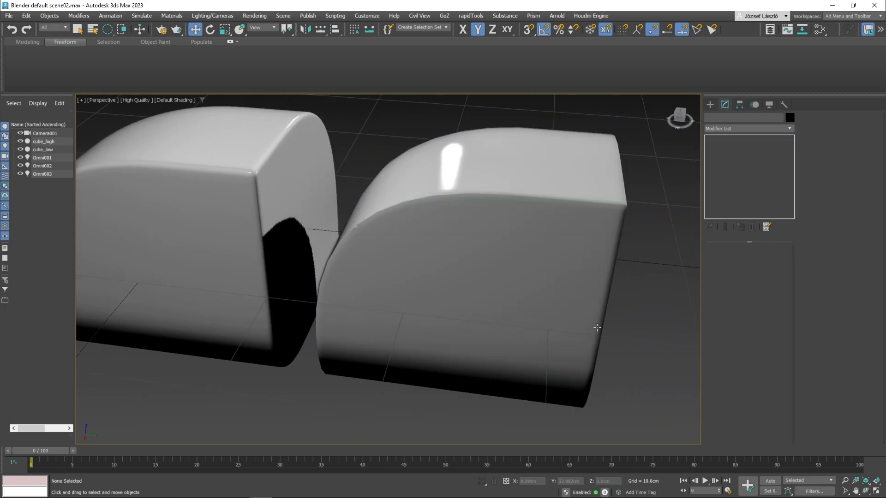
Step: Set the Bump Map amount to 1.0 in the physical material that holds the Normal Bump map and close the material editor
middle_click_drag(636, 305, 580, 325, "alt")
key("m")
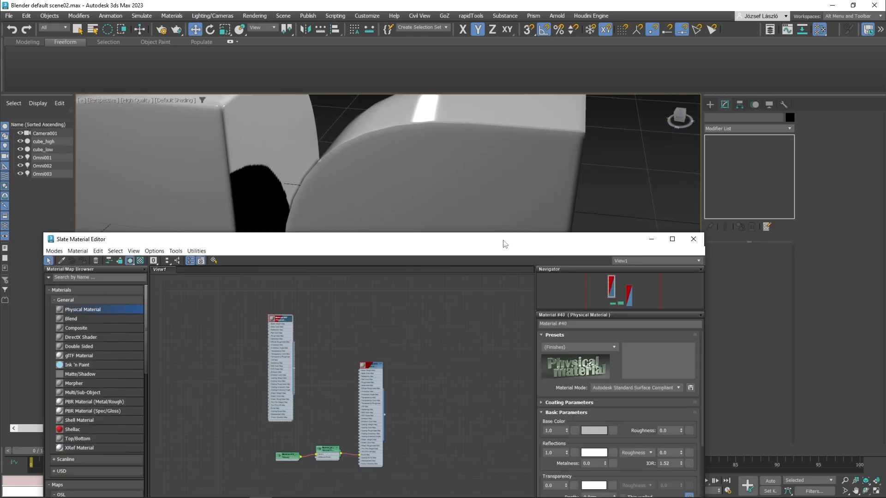
left_click_drag(505, 243, 501, 213)
left_click(367, 376)
middle_click_drag(491, 431, 447, 311)
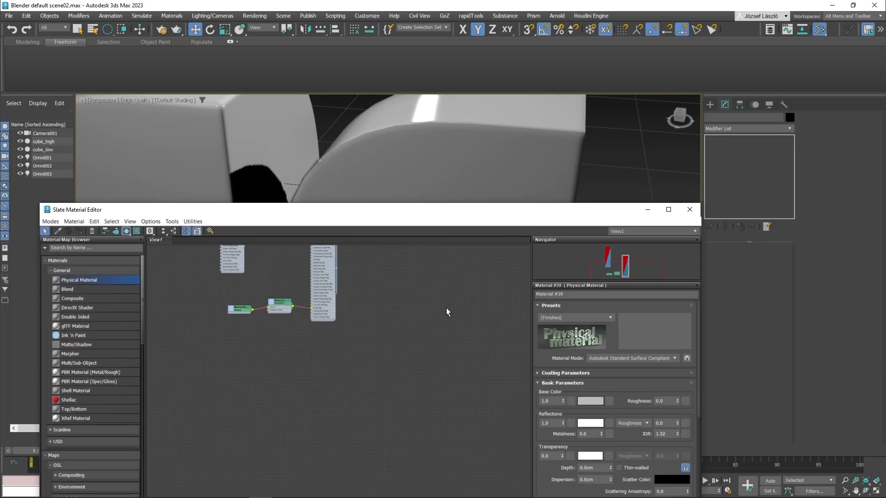
scroll(643, 392, "down", 10)
scroll(625, 380, "down", 4)
left_click_drag(604, 318, 577, 317)
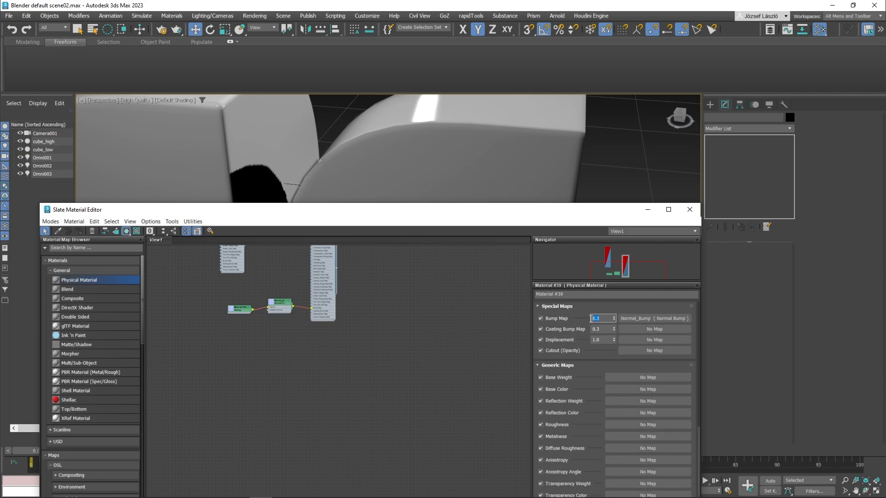
type("1")
key("Return")
left_click(690, 210)
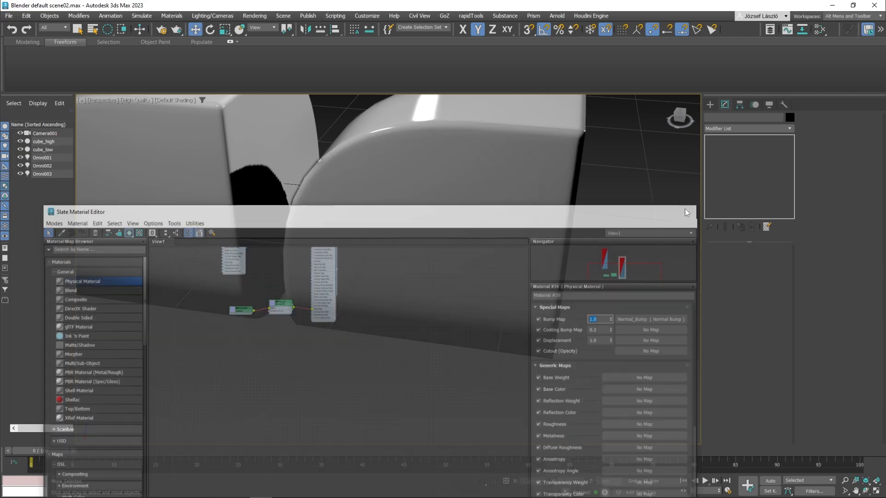
middle_click_drag(537, 265, 568, 384)
scroll(486, 333, "down", 3)
middle_click_drag(486, 332, 422, 340, "alt")
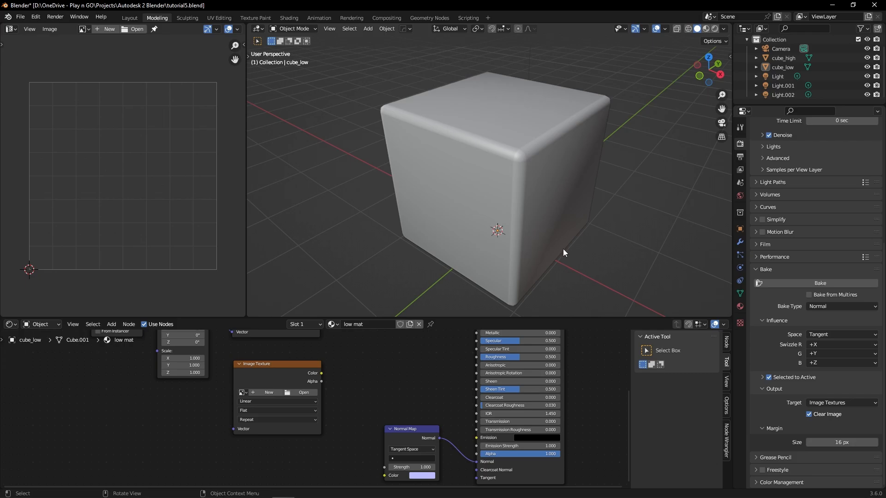
Step: Switch to Blender and bring up the Bake settings in the Cycles render properties
middle_click_drag(632, 249, 718, 182)
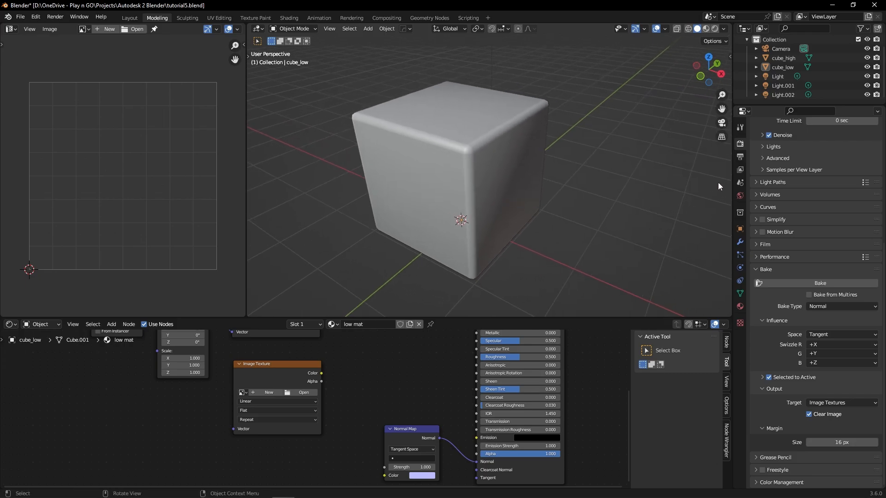
left_click(740, 127)
left_click(741, 145)
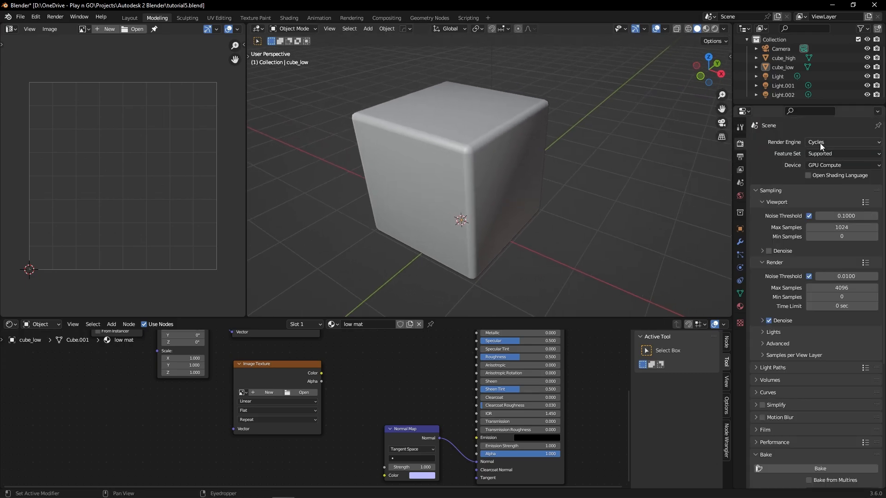
scroll(769, 261, "down", 9)
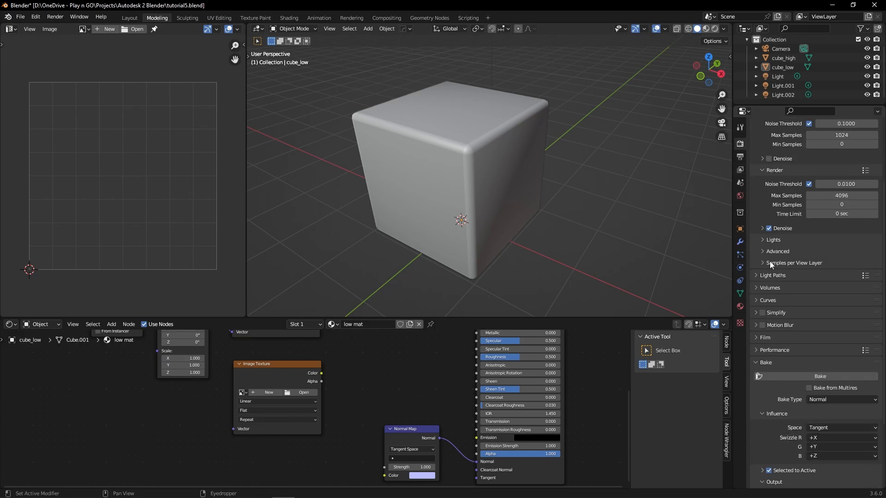
left_click(786, 285)
scroll(763, 272, "up", 5)
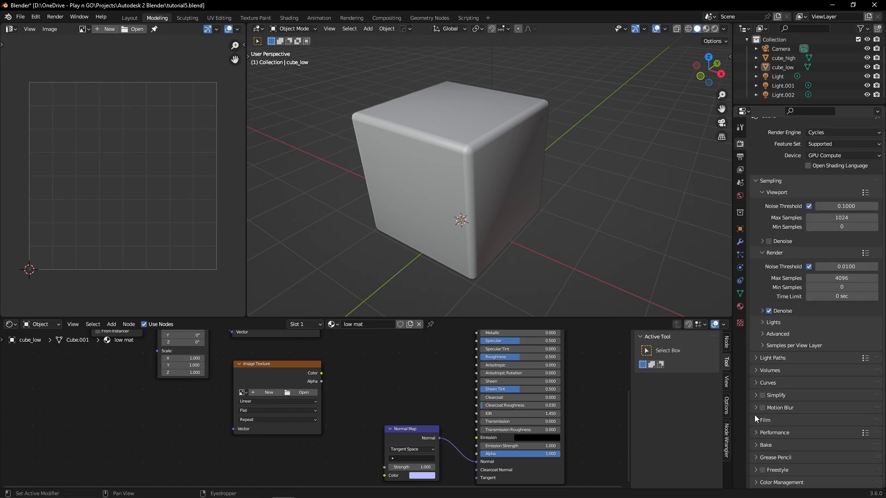
left_click(772, 444)
scroll(800, 424, "down", 7)
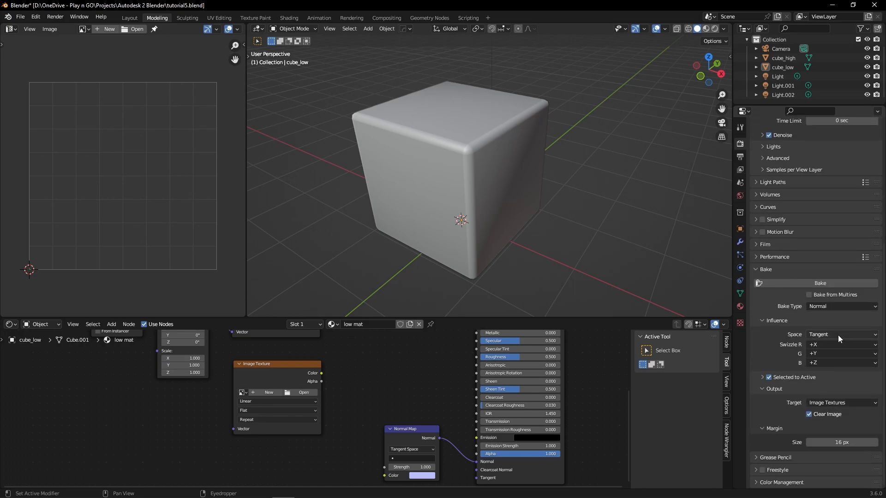
Step: Set the bake type to Normal and review the cage and extrusion options of Selected to Active
left_click(825, 307)
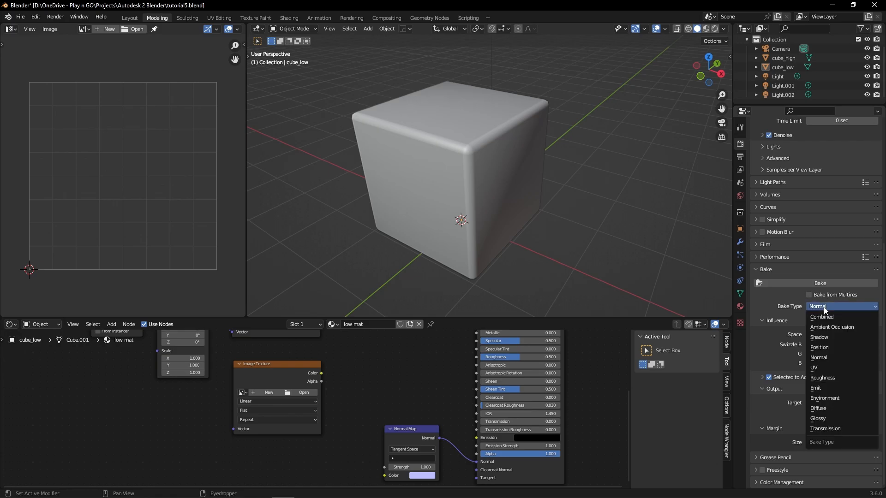
left_click(833, 358)
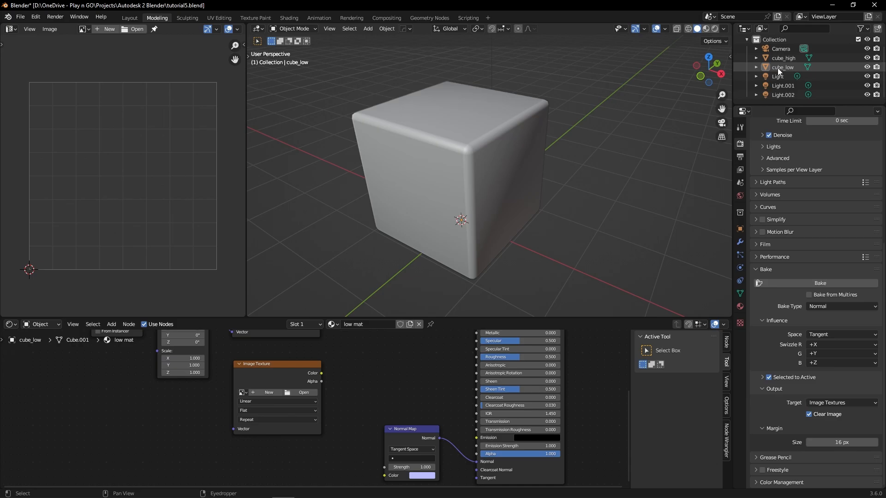
left_click(770, 378)
left_click(763, 378)
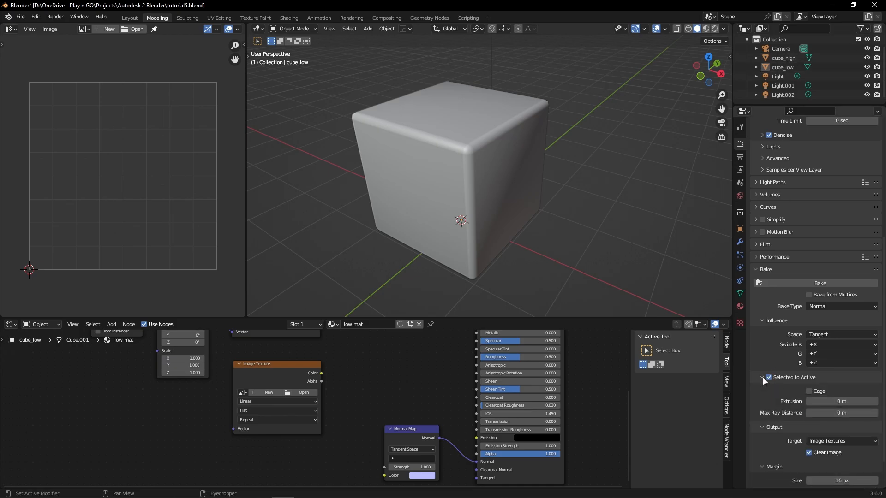
left_click(761, 378)
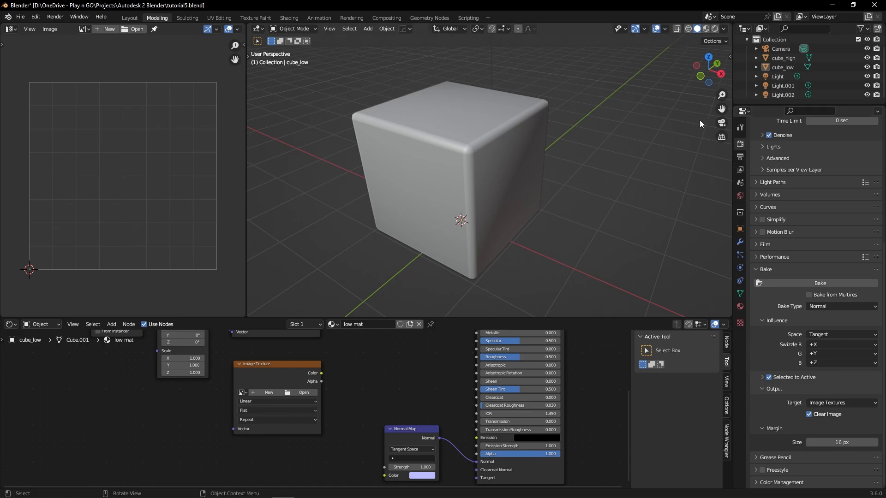
Step: Select cube_low, move it aside to reveal cube_high underneath, and cancel the move
left_click(534, 187)
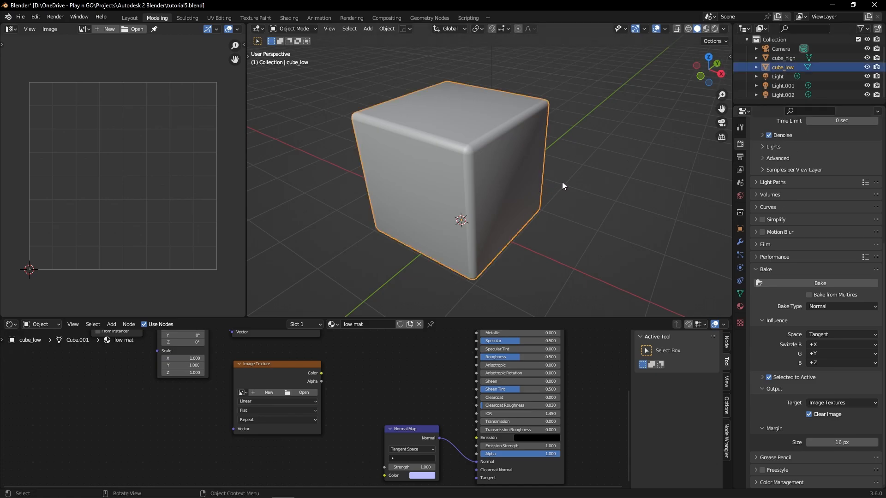
key("g")
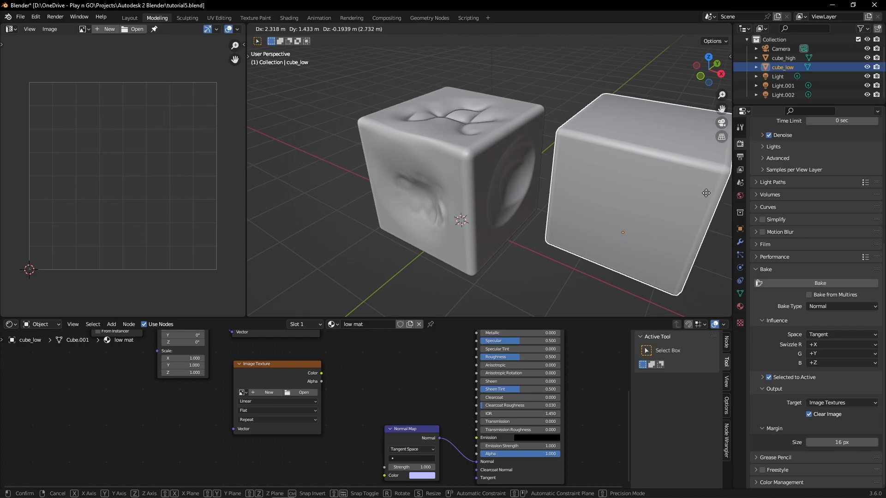
right_click(707, 193)
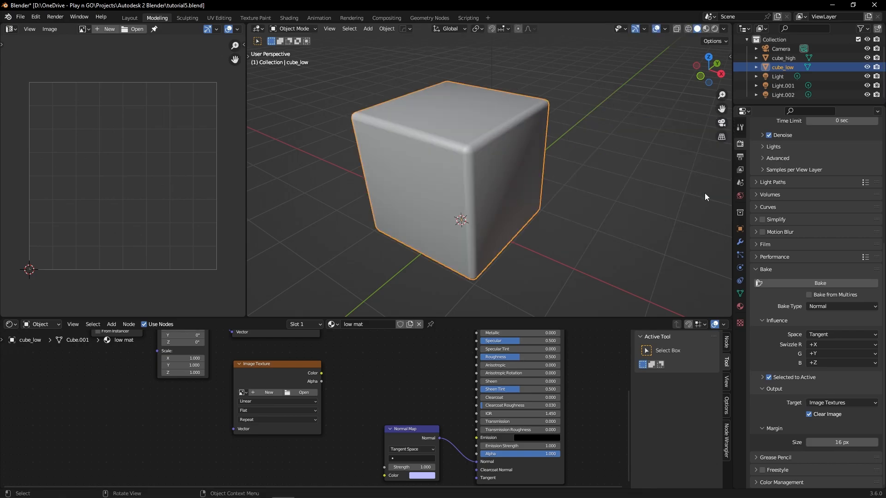
key("g")
right_click(512, 152)
Step: View cube_low's UV layout in Edit Mode and return to Object Mode
key("Tab")
left_click(495, 95)
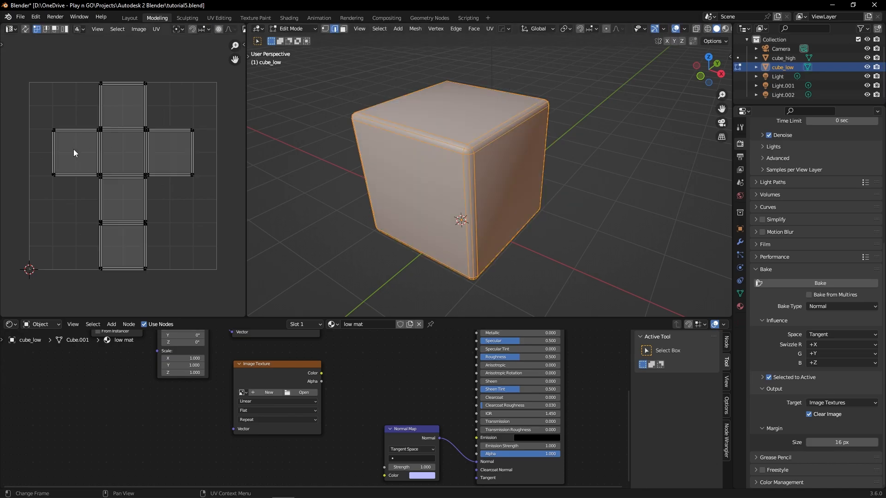
key("Tab")
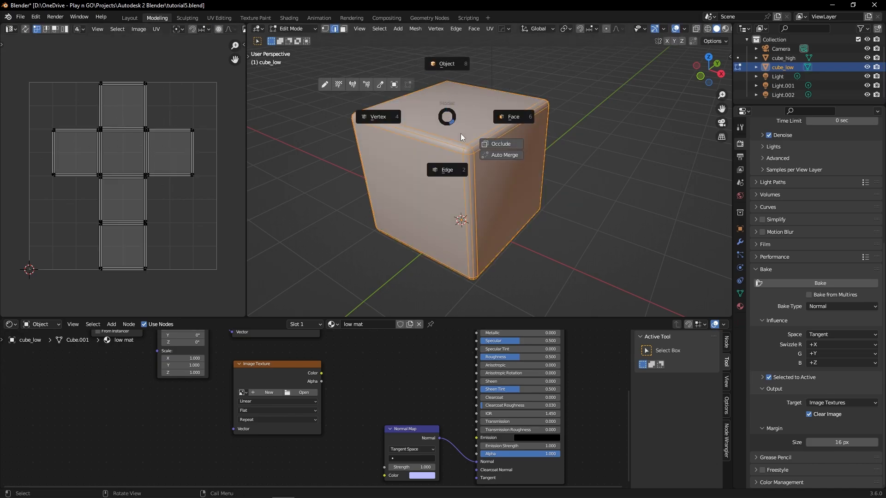
left_click(443, 81)
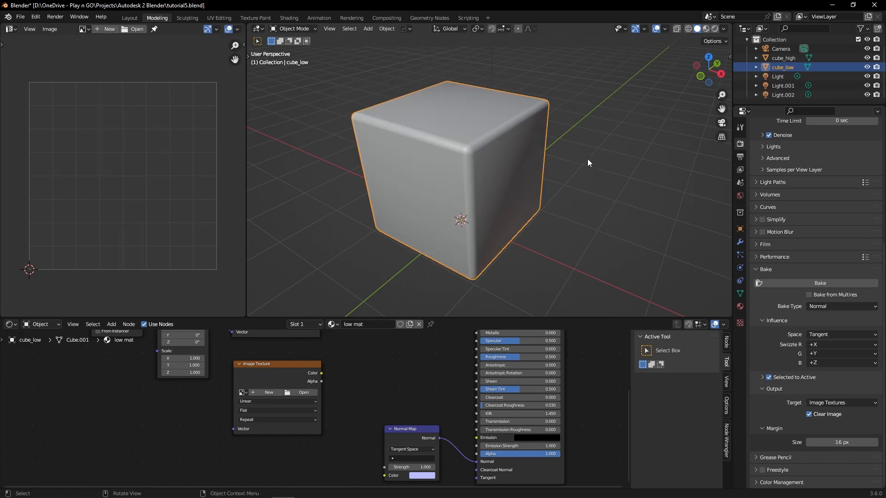
Step: Select cube_high and add cube_low as the active object, and make the Image Texture node of low mat active
left_click(785, 58, "ctrl")
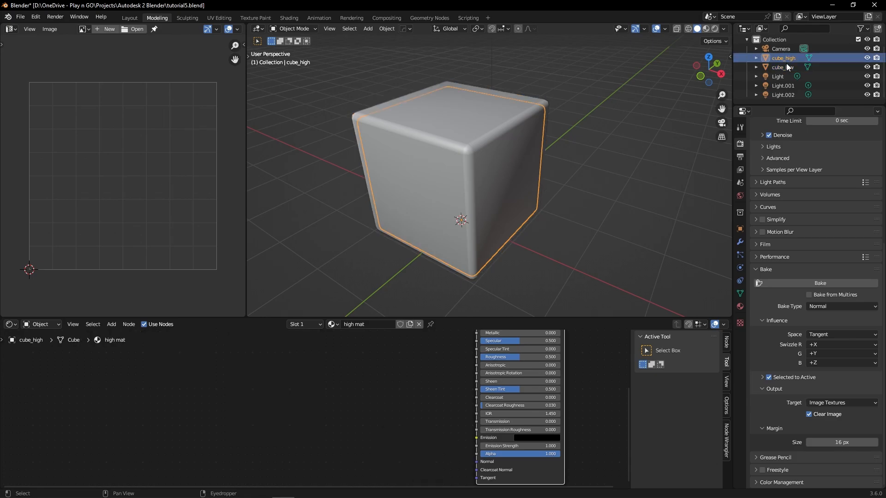
left_click(787, 66, "ctrl")
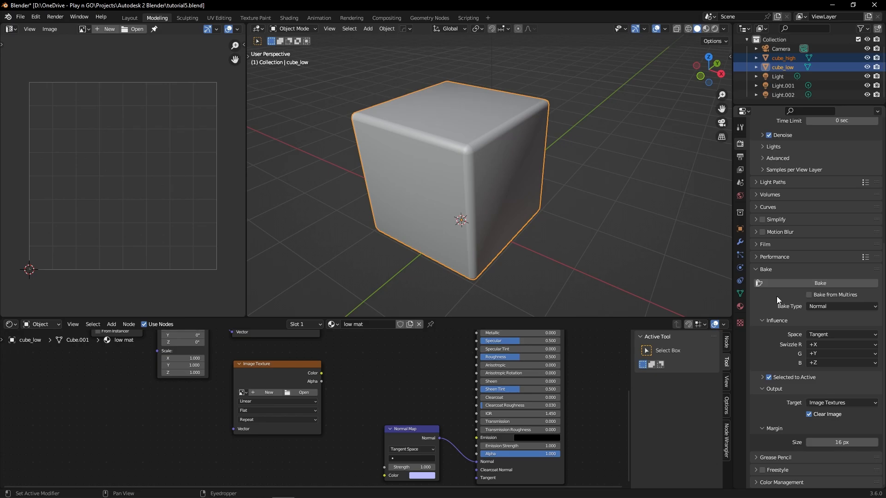
left_click(255, 371)
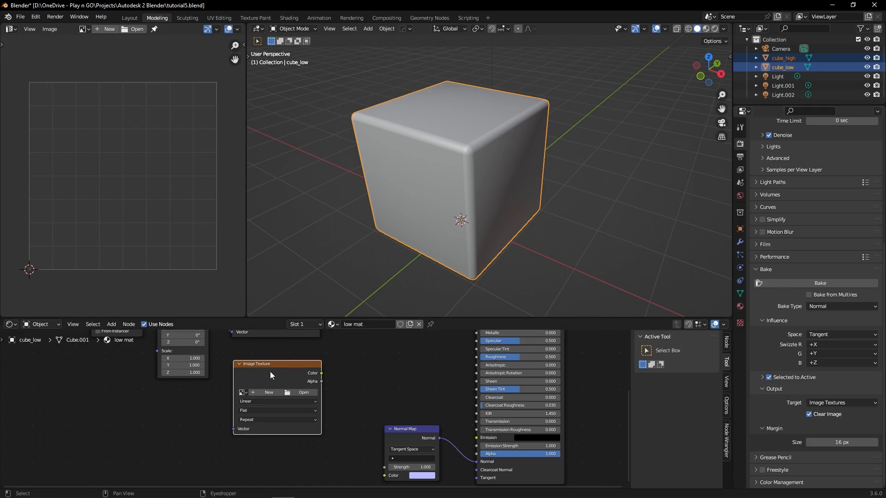
Step: Create a new 1024 px image named Untitled in low mat's Image Texture node and show it in the Image Editor
left_click_drag(270, 372, 254, 388)
left_click(260, 390)
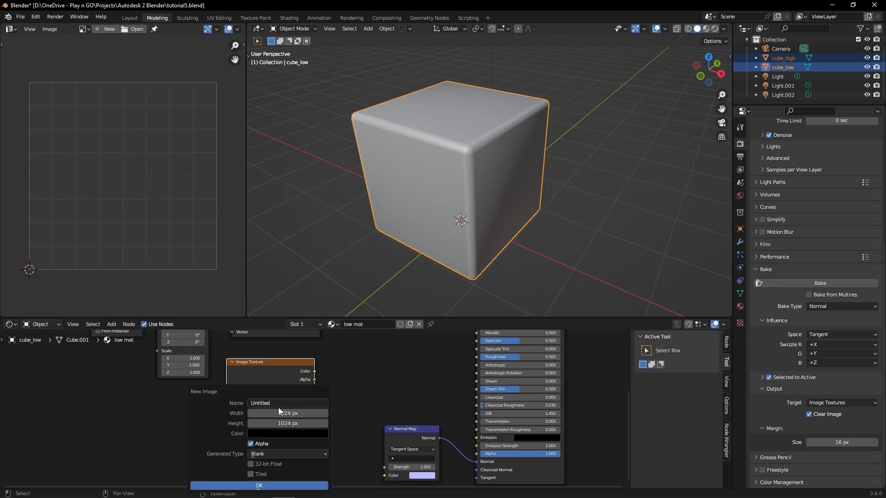
left_click(279, 486)
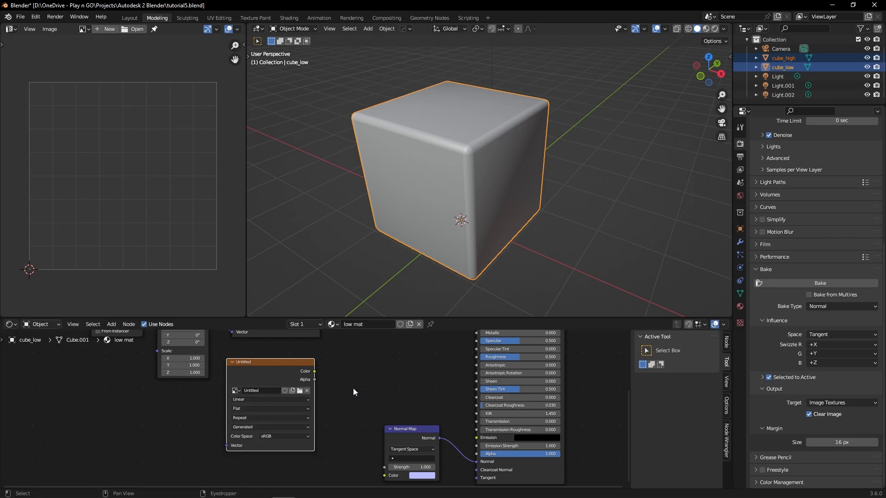
left_click(84, 29)
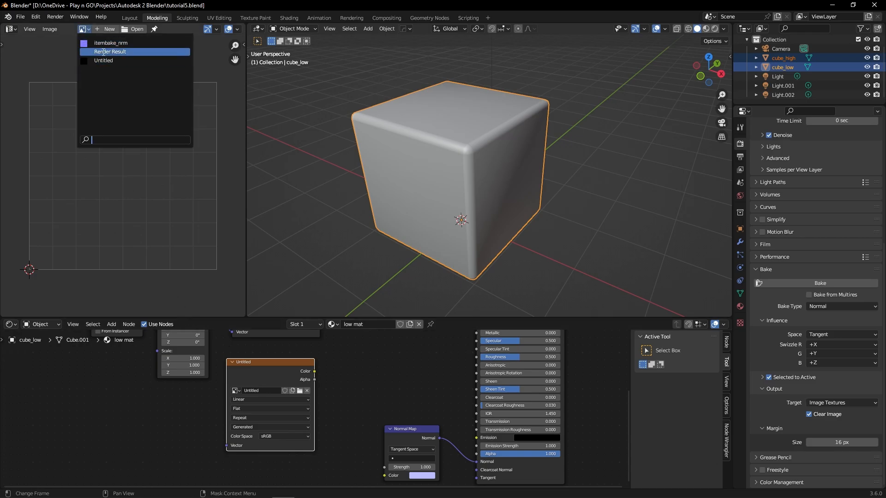
left_click(103, 61)
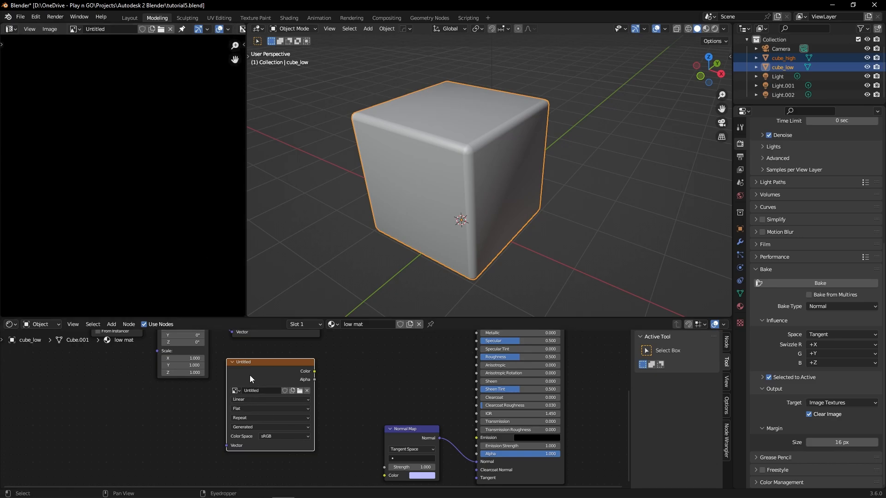
key("Home")
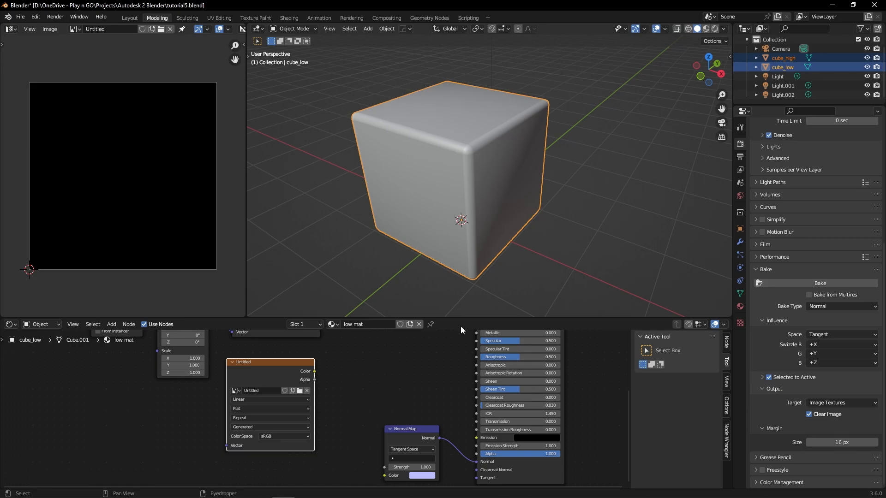
Step: Bake the normal map and save the resulting image over thing_normal.png
left_click(794, 283)
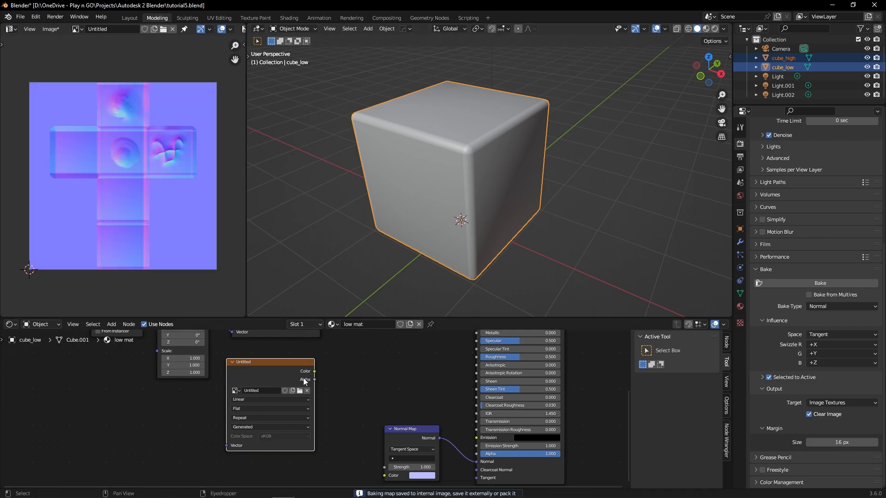
left_click(51, 30)
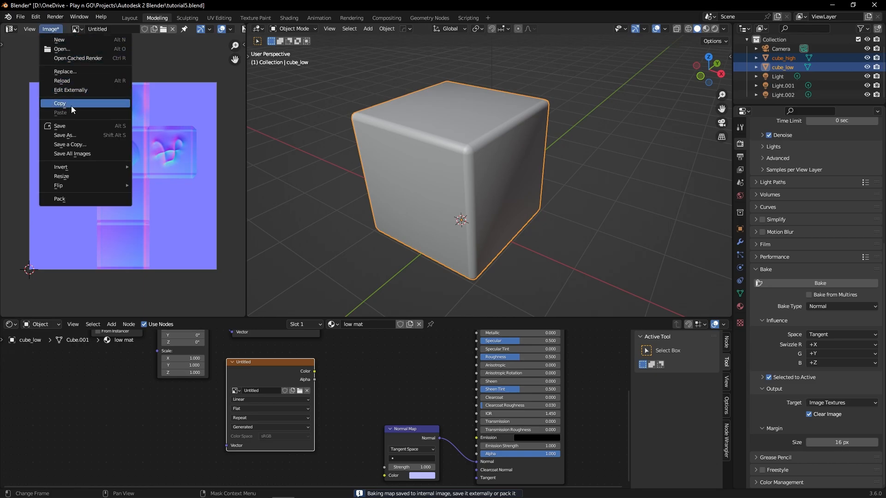
left_click(74, 132)
left_click(282, 192)
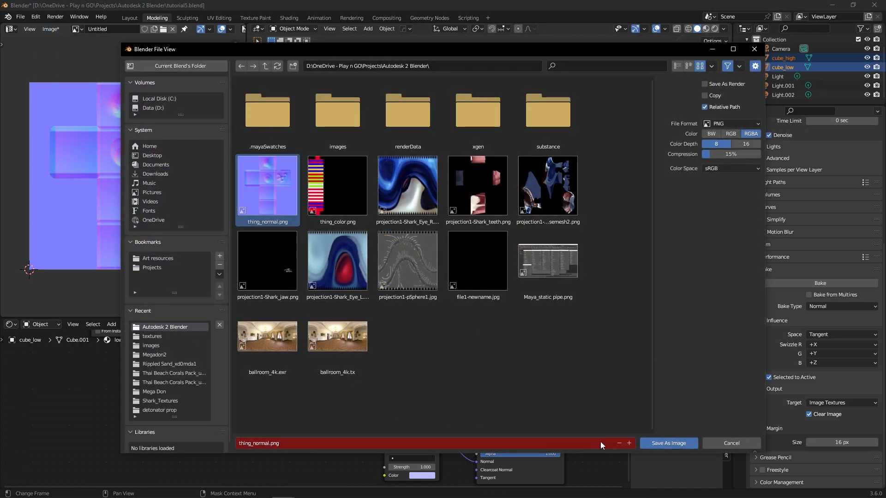
left_click(674, 447)
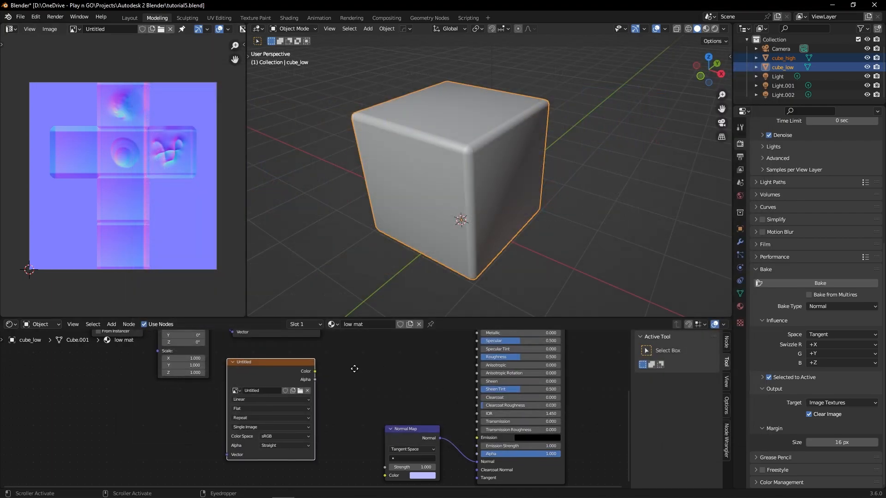
Step: Load thing_normal.png into the itembake_nrm image node of low mat
middle_click_drag(354, 369, 344, 430)
scroll(339, 389, "down", 2)
middle_click_drag(339, 390, 361, 390)
left_click(284, 349)
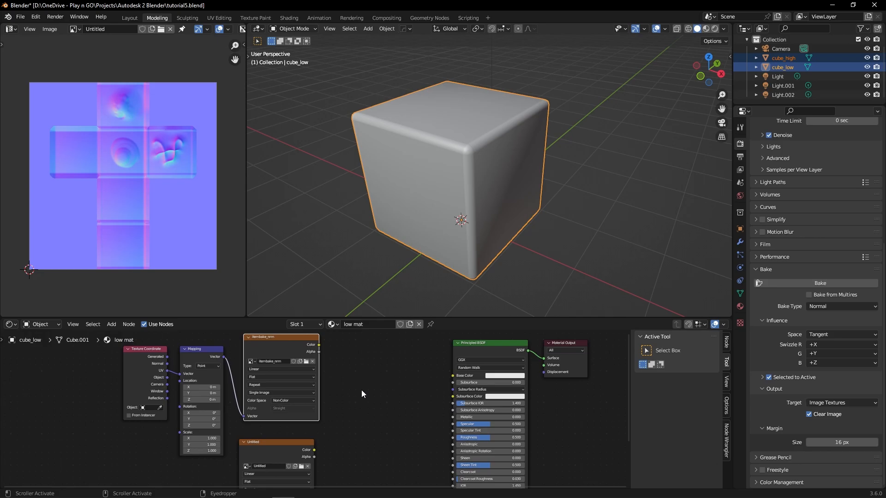
mouse_move(285, 344)
left_mouse_down()
mouse_move(311, 344)
mouse_move(287, 344)
left_mouse_up()
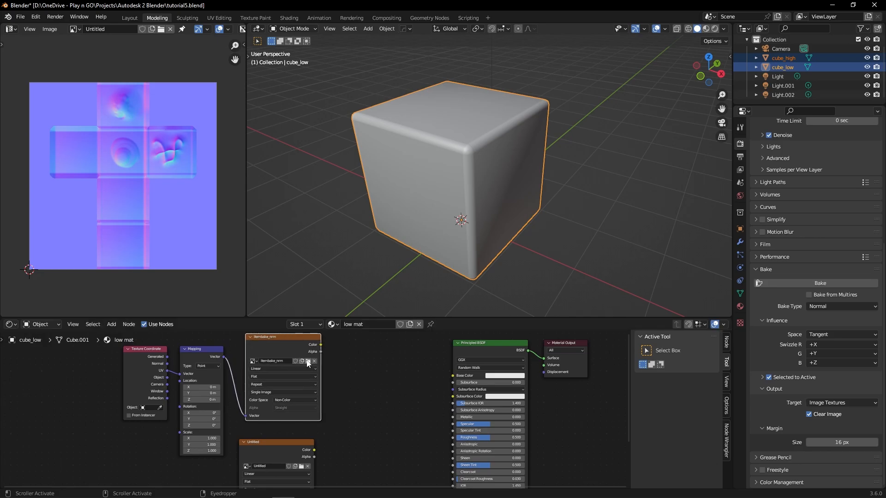
left_click(308, 362)
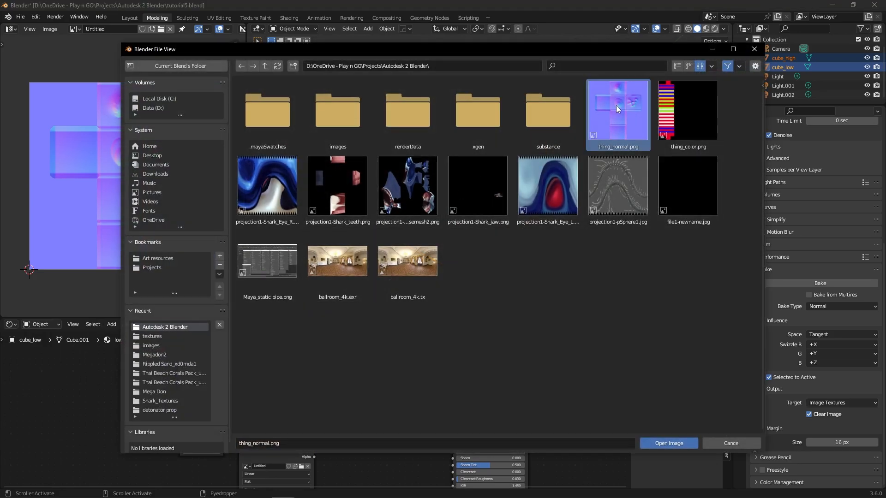
double_click(616, 106)
Step: Connect the color output of the itembake_nrm image node to the Normal Map node's Color input
middle_click_drag(364, 411, 357, 375)
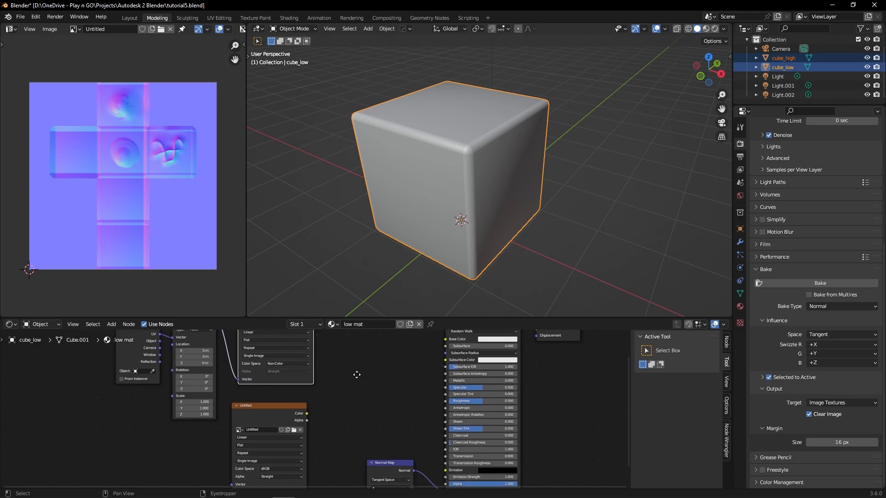
scroll(357, 375, "down", 2)
left_click_drag(315, 342, 350, 462)
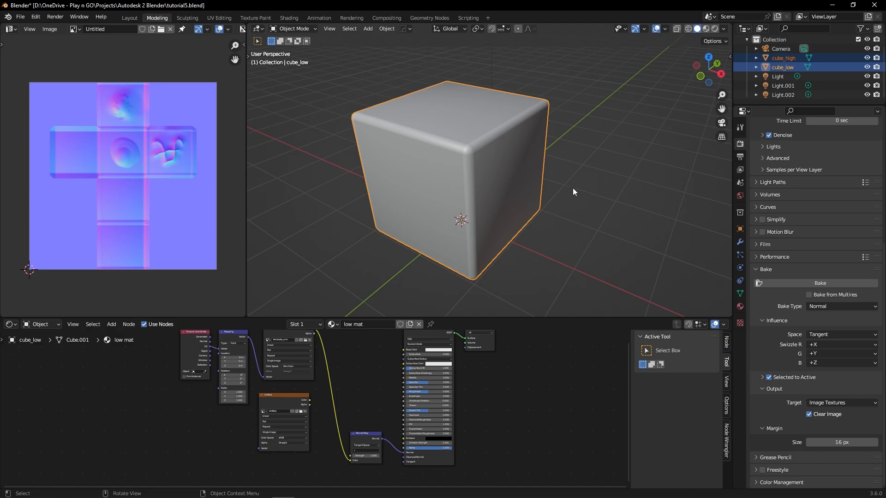
Step: Deselect everything and switch the 3D viewport to Rendered shading
left_click(581, 171)
key("z")
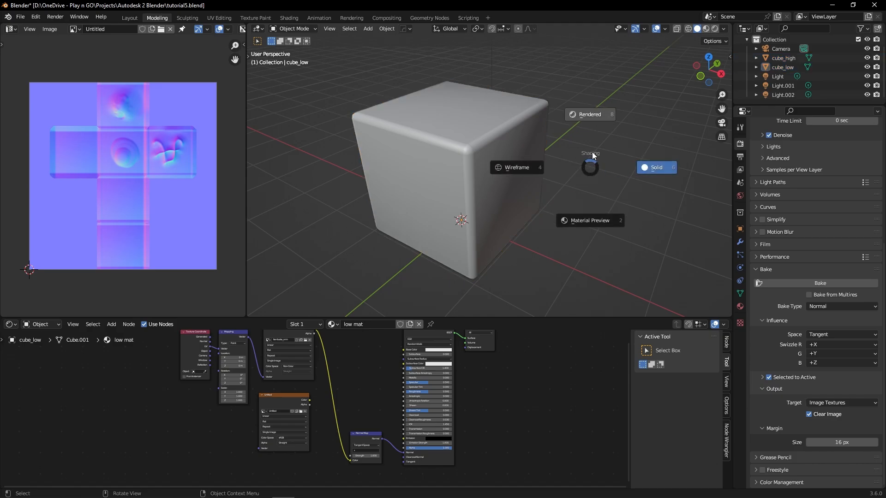
left_click(594, 128)
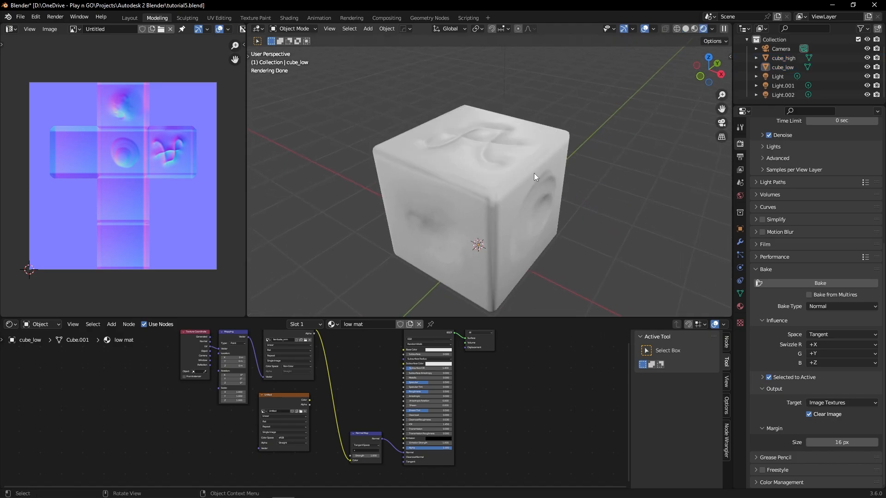
Step: Move cube_low beside cube_high to compare their surface detail, and undo the move
left_click(500, 234)
key("g")
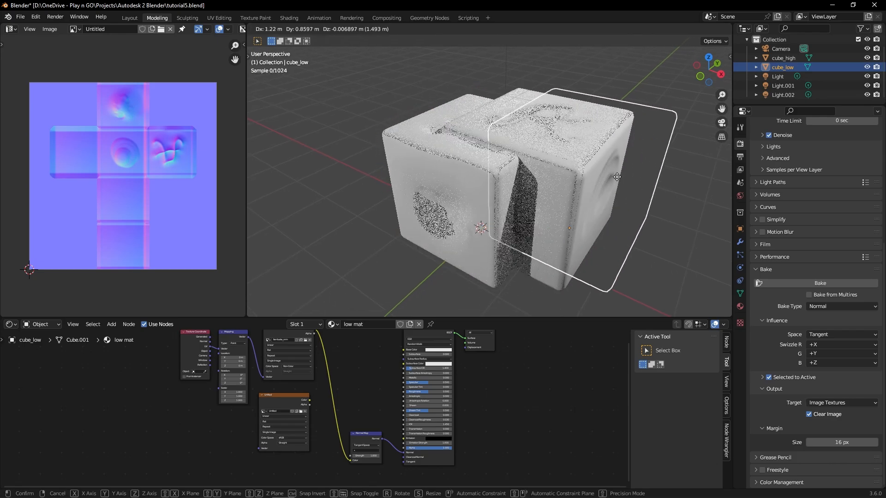
left_click(688, 180)
middle_click_drag(688, 181, 557, 187, "shift")
middle_click_drag(489, 194, 516, 195)
left_click(469, 96)
middle_click_drag(428, 188, 478, 188, "shift")
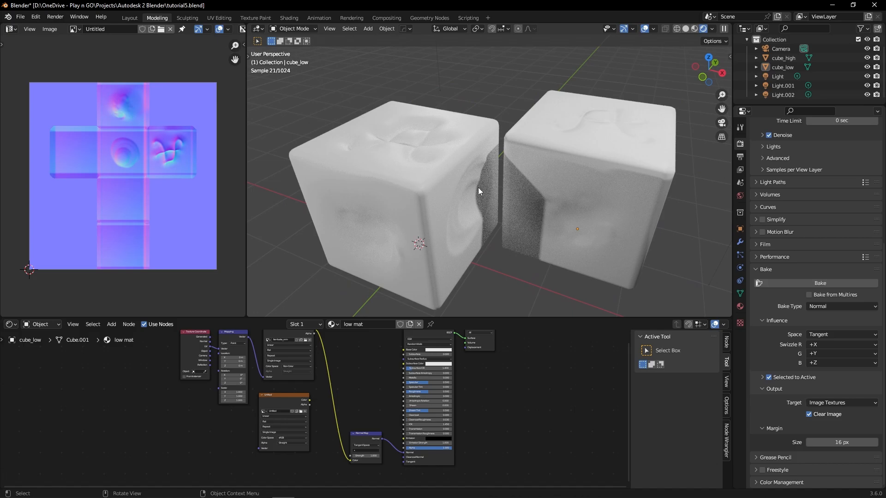
left_click(514, 265)
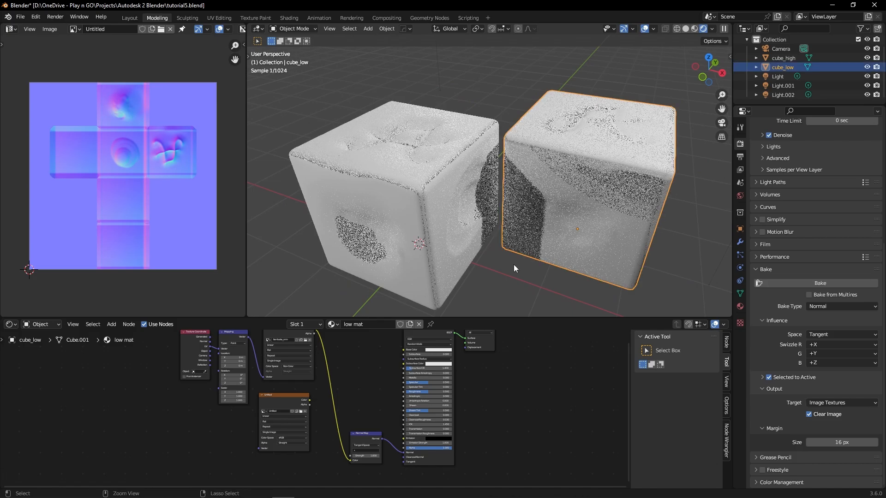
key("KP_Divide")
middle_click_drag(546, 264, 573, 265)
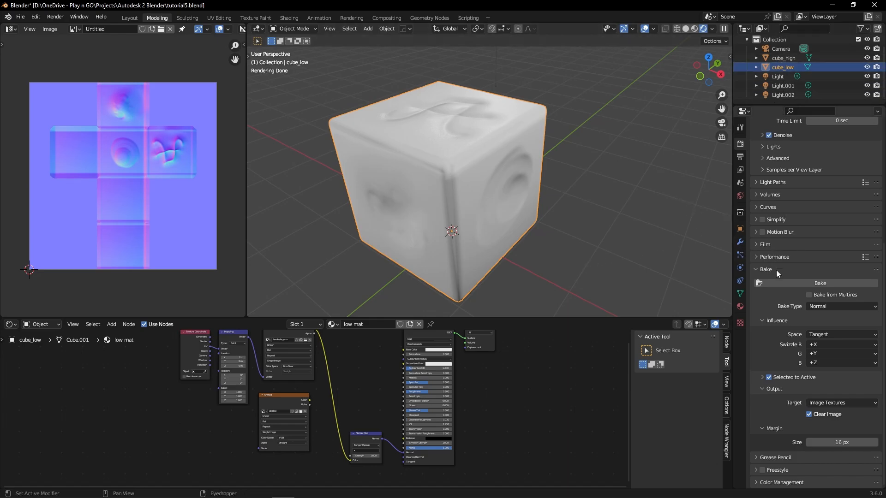
Step: Set the bake type to Diffuse and disable the Direct and Indirect contributions, keeping only Color
left_click(823, 307)
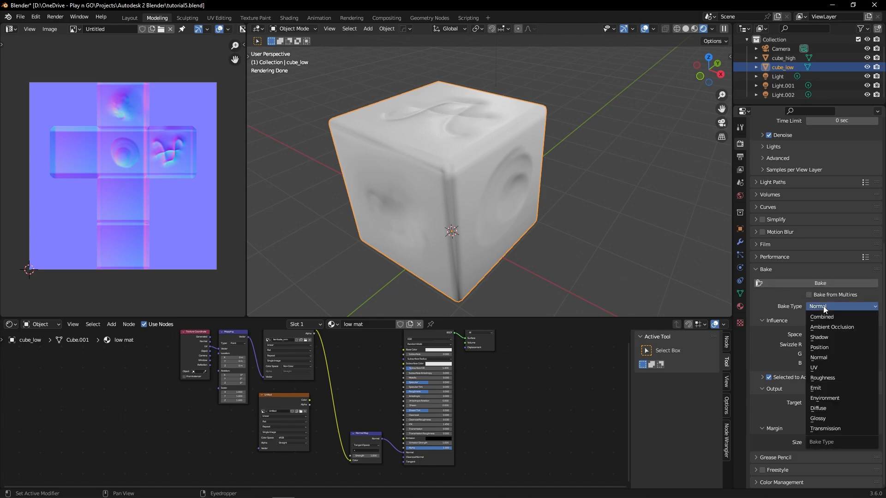
left_click(821, 409)
left_click(809, 349)
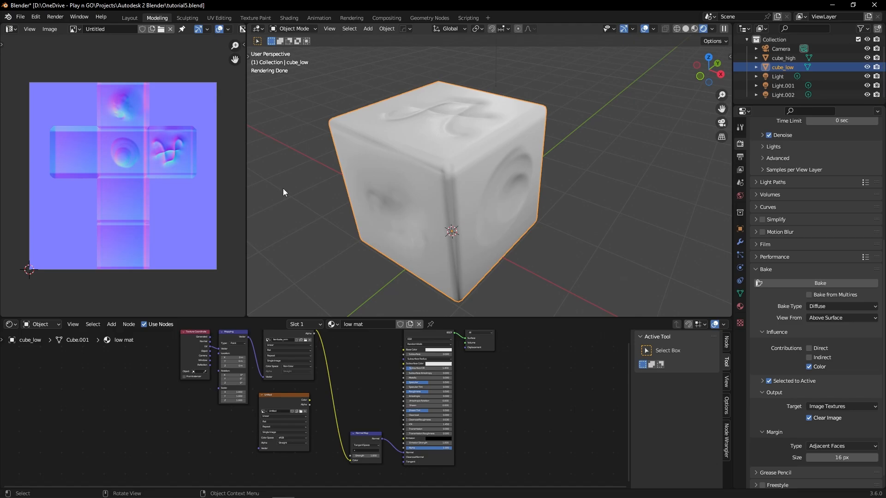
Step: Replace the Untitled image in low mat's texture node with a new 1024 px image named color map and show it in the Image Editor
left_click(286, 398)
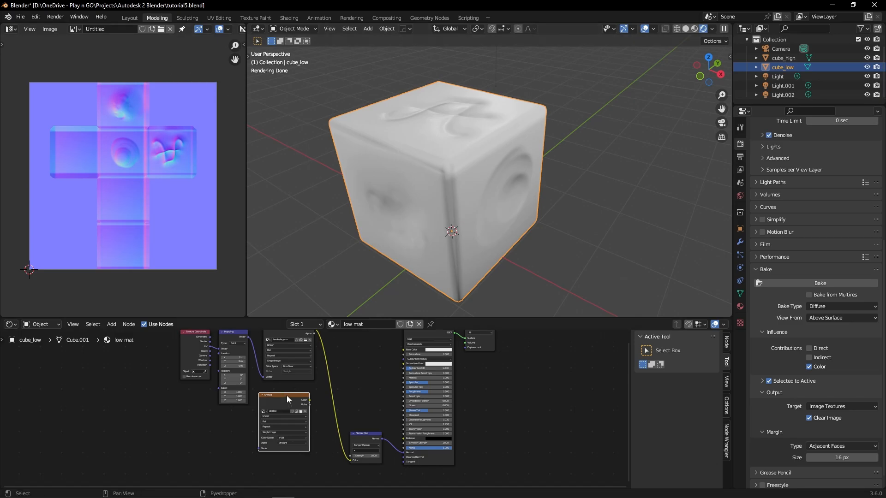
left_click(305, 411)
scroll(284, 414, "up", 3)
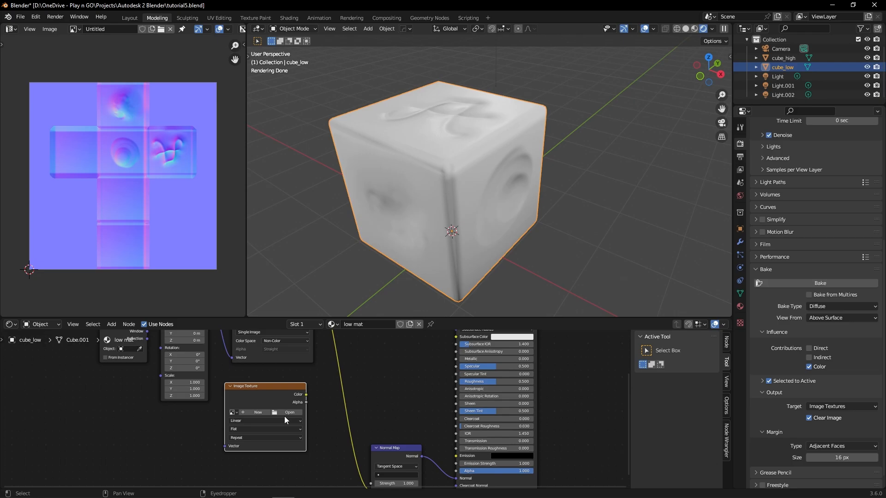
left_click(247, 414)
type("color")
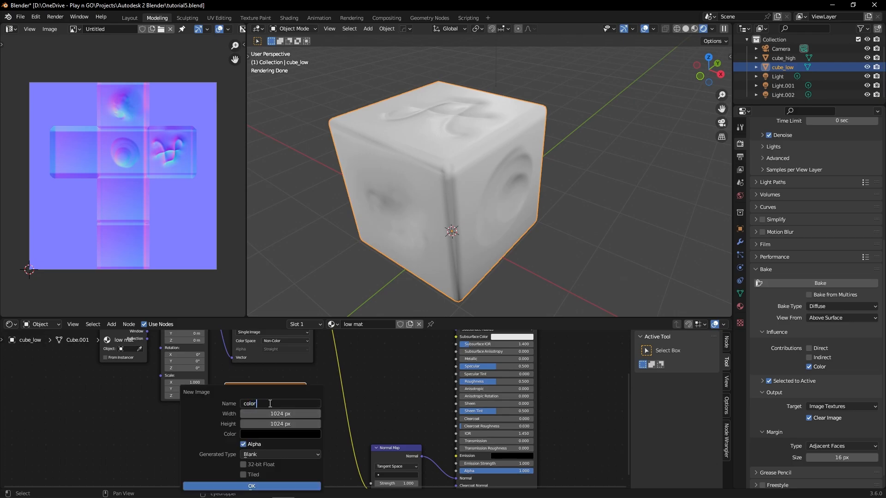
type(" map")
key("Return")
left_click(269, 484)
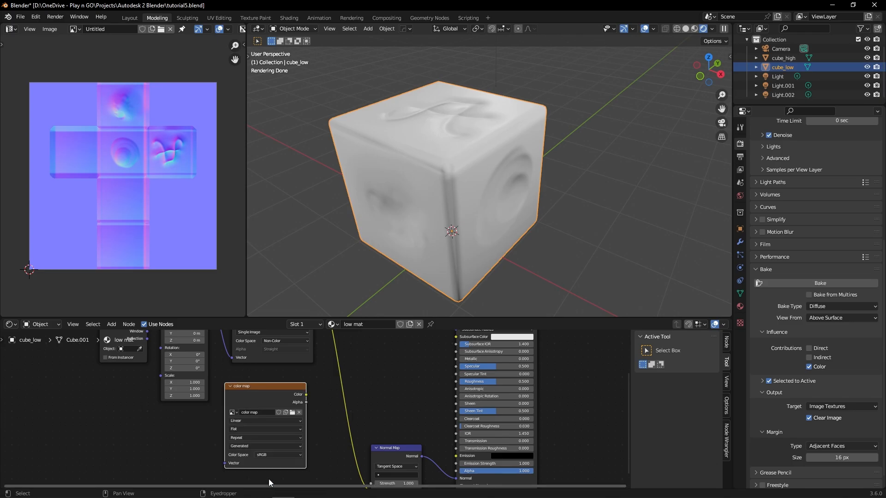
left_click(74, 30)
left_click(96, 50)
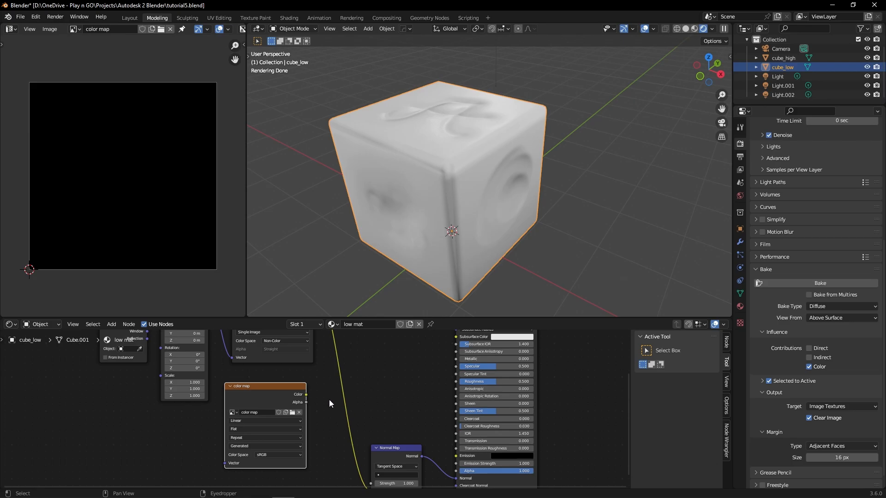
Step: Select cube_high with cube_low as the active object and bake the diffuse color
middle_click_drag(329, 400, 319, 375)
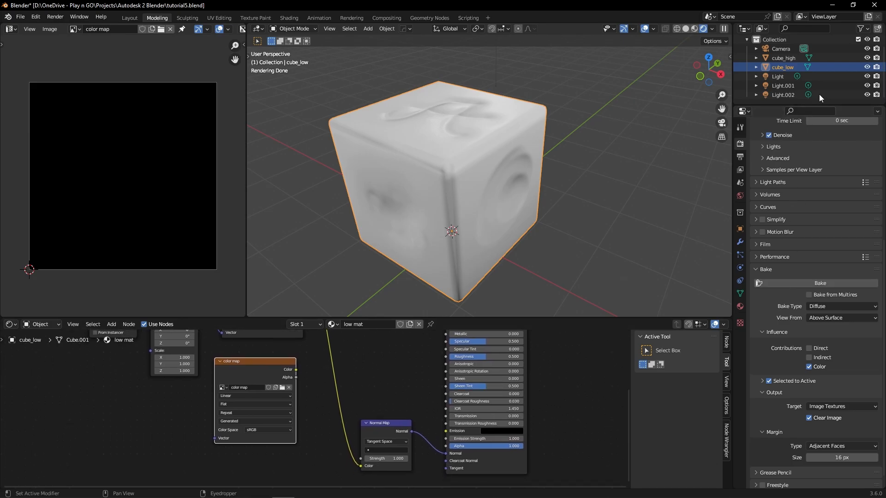
left_click(793, 57)
left_click(789, 64, "ctrl")
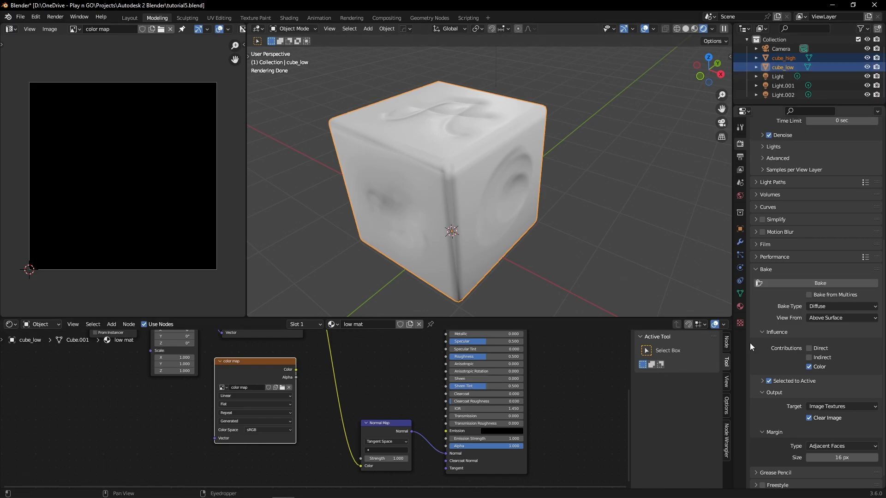
left_click(805, 284)
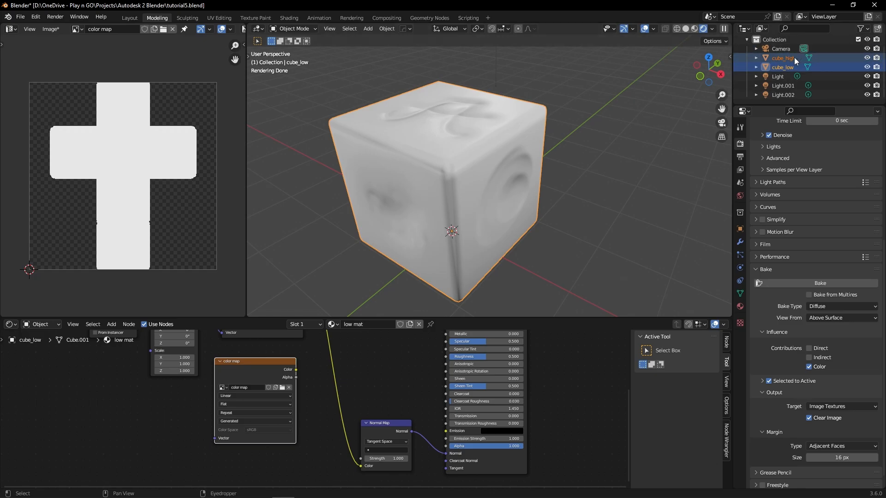
Step: Assign high mat to cube_low in the Shader Editor and hide cube_low in the viewport
left_click(332, 325)
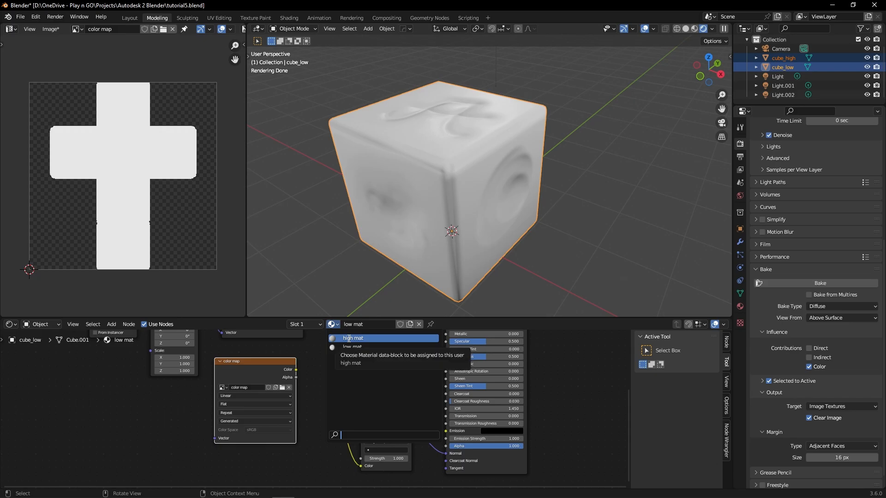
left_click(349, 338)
scroll(365, 368, "down", 3)
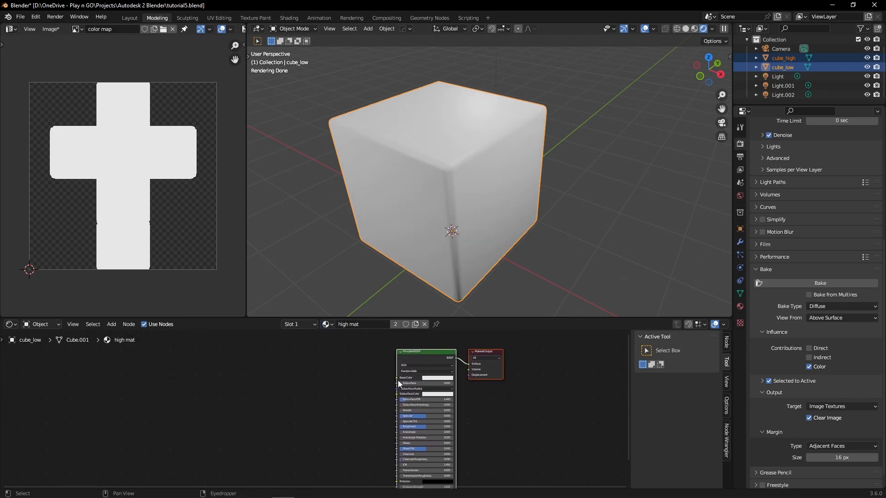
scroll(411, 366, "up", 1)
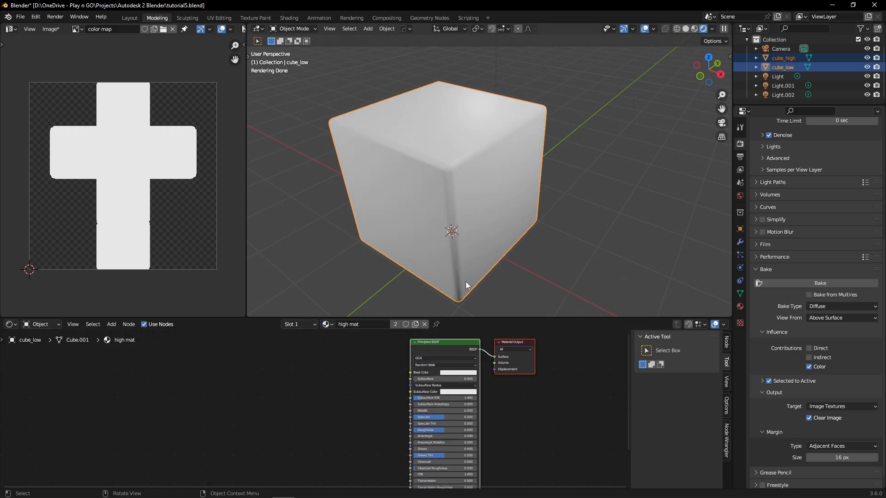
left_click(867, 67)
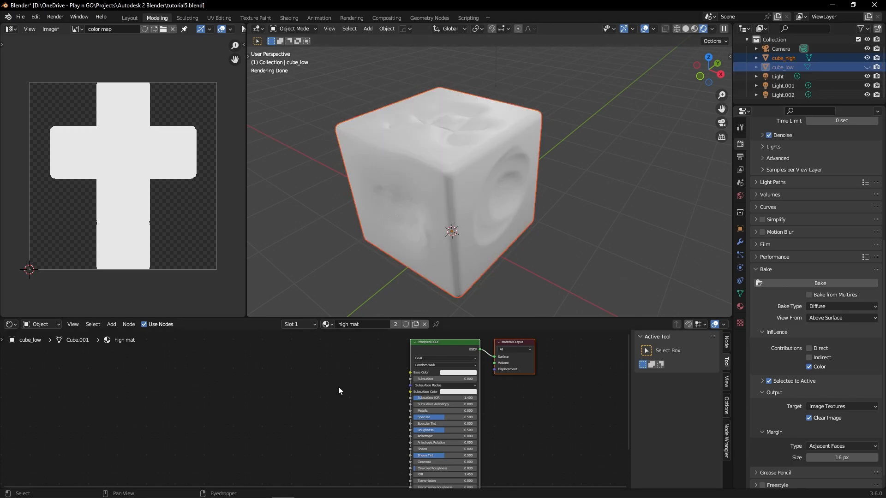
Step: Add a Color Attribute node to high mat and connect its Color output to the Principled BSDF's Base Color
key("shift+a")
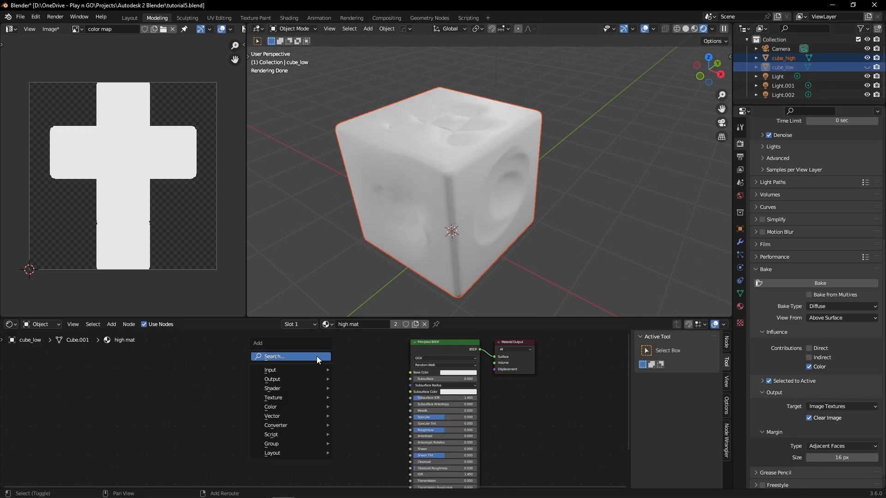
left_click(318, 358)
type("color")
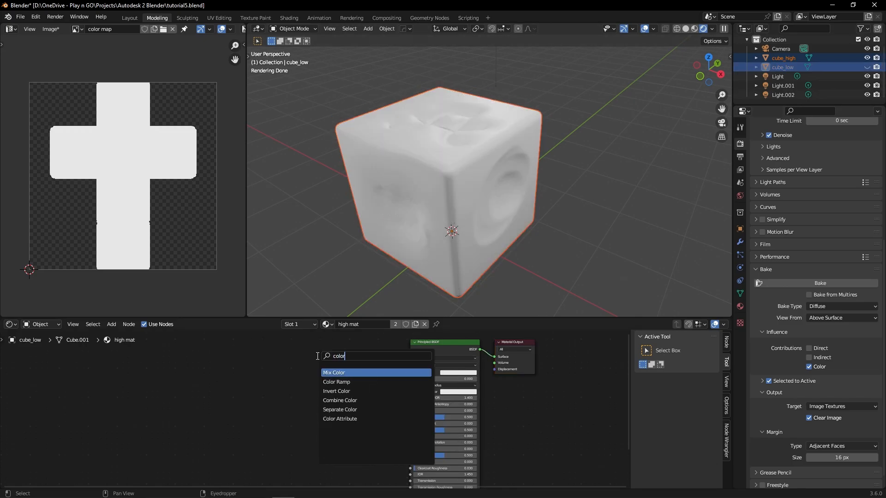
key("Down")
key("Down")
key("Down")
key("Down")
key("Down")
key("Return")
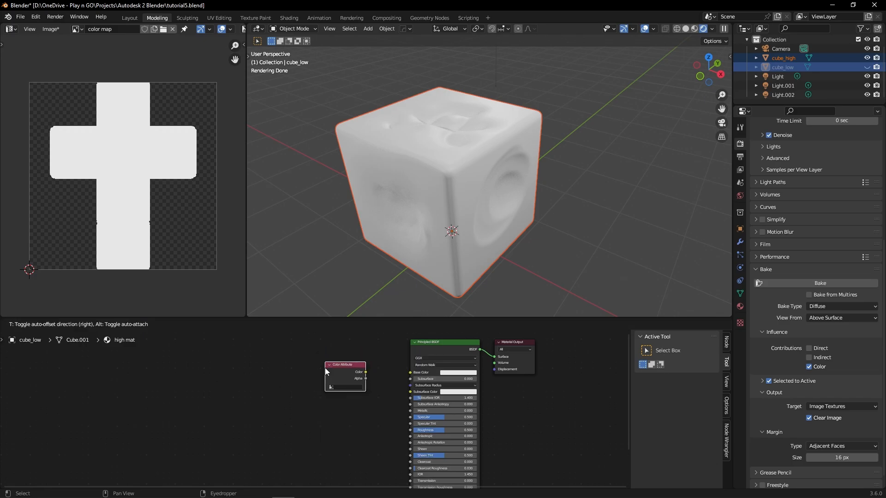
left_click(371, 374)
left_click_drag(364, 372, 412, 372)
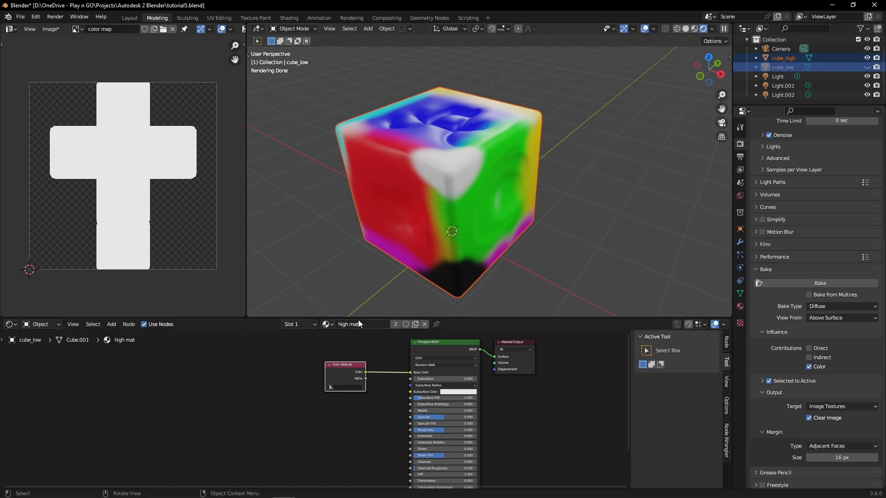
Step: Assign low mat back to cube_low and bake the diffuse color into the color map image
left_click(327, 325)
left_click(356, 350)
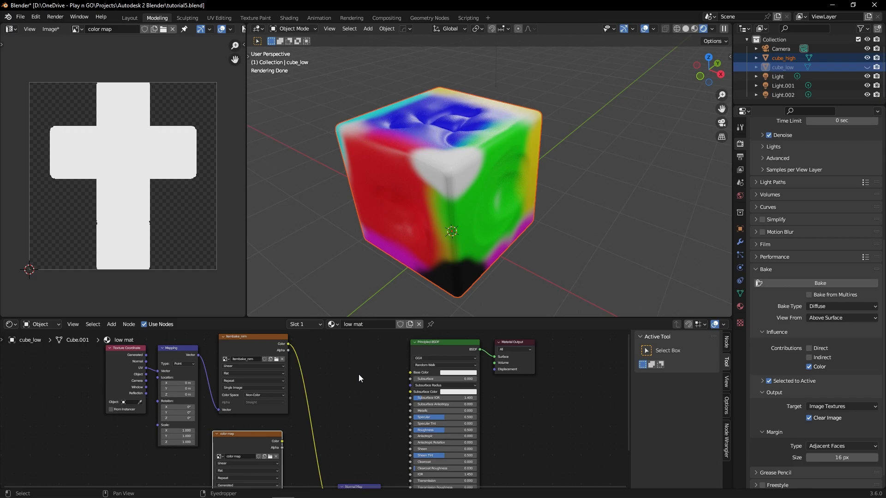
middle_click_drag(332, 396, 341, 367)
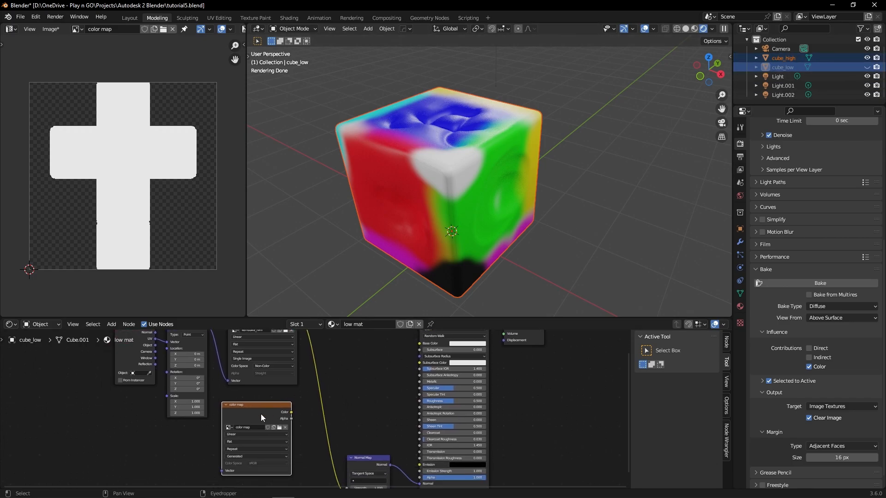
left_click(832, 284)
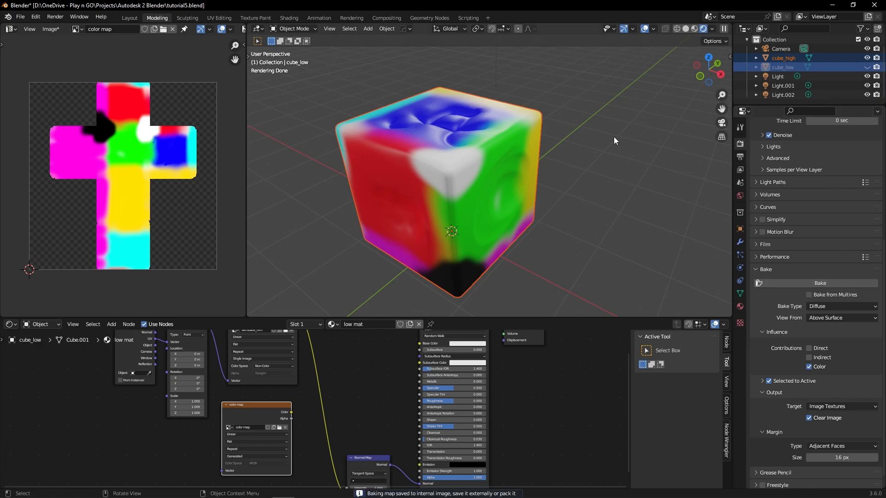
Step: Unhide cube_low and move cube_high away beside it for comparison
left_click(475, 175)
key("g")
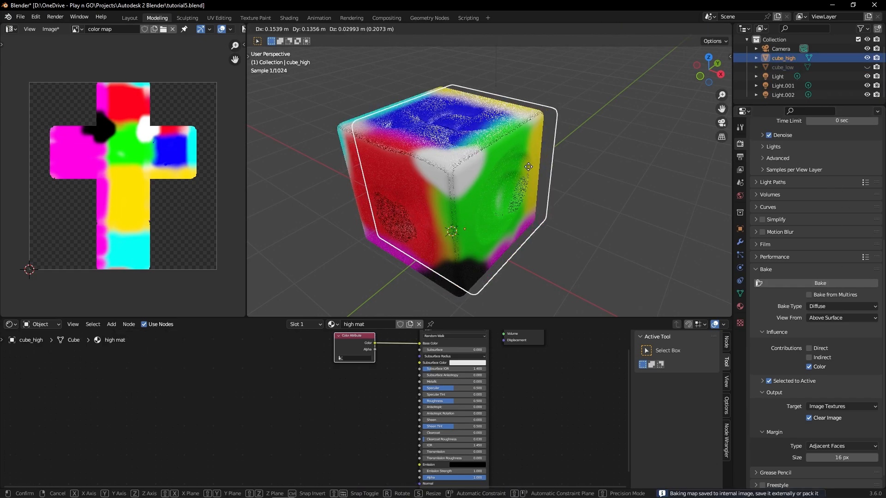
key("Escape")
left_click(867, 66)
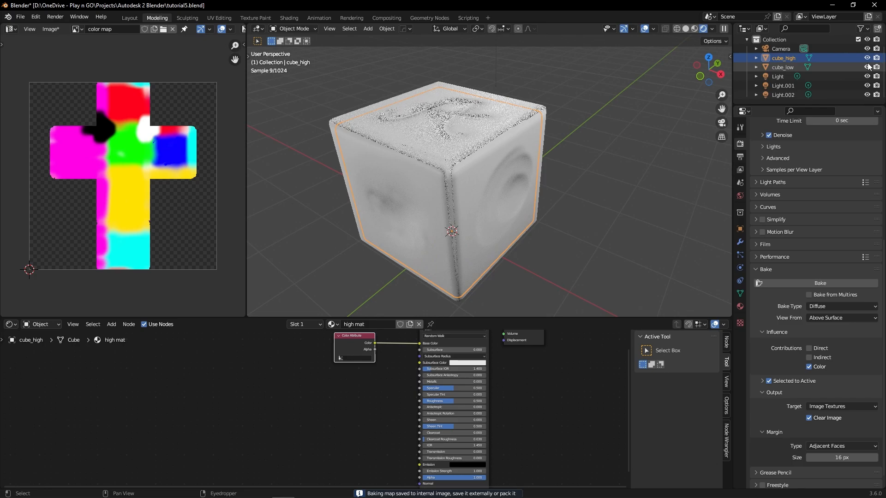
key("g")
left_click(616, 187)
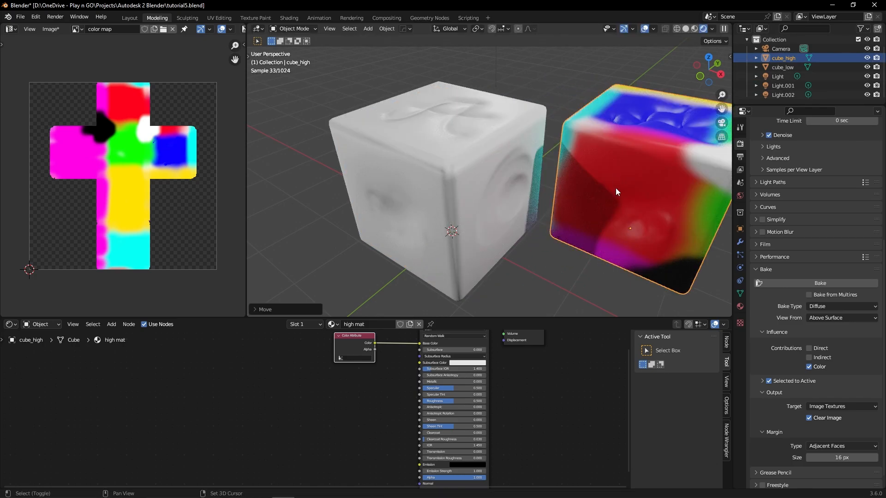
middle_click_drag(597, 190, 566, 187)
Step: Select cube_low and save the baked color map image as thing_color.png, overwriting the existing file
left_click(765, 68)
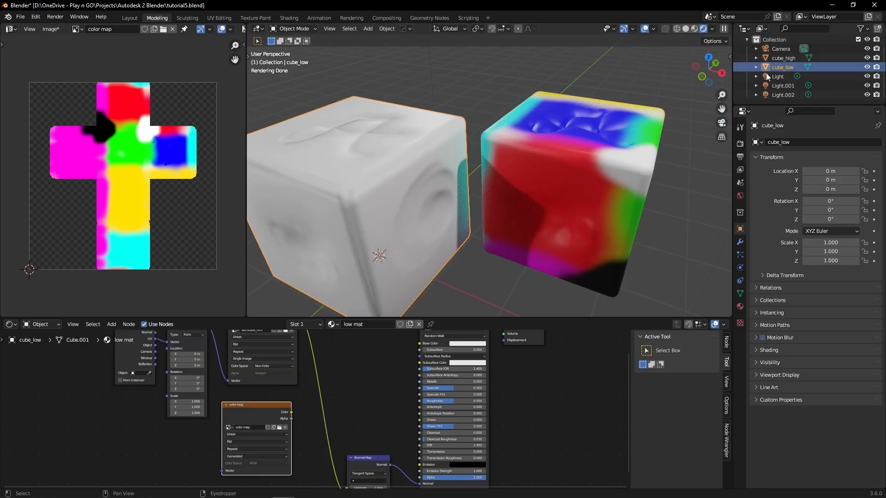
key("Home")
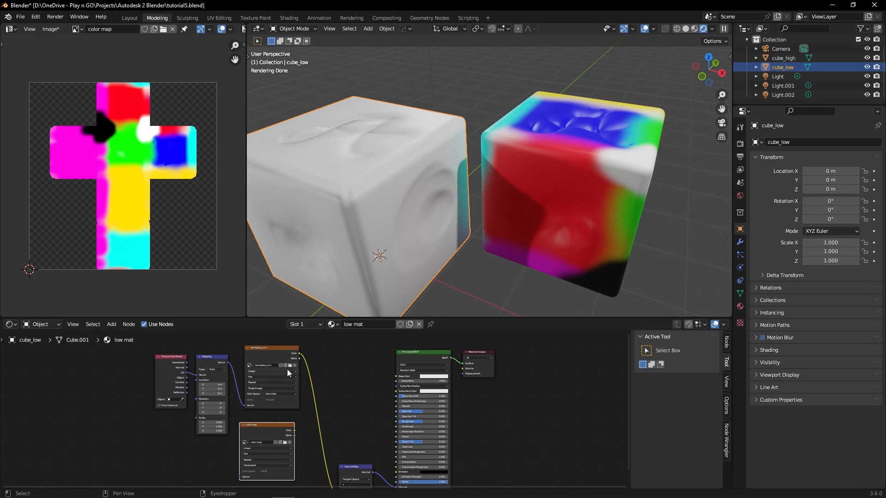
left_click(51, 29)
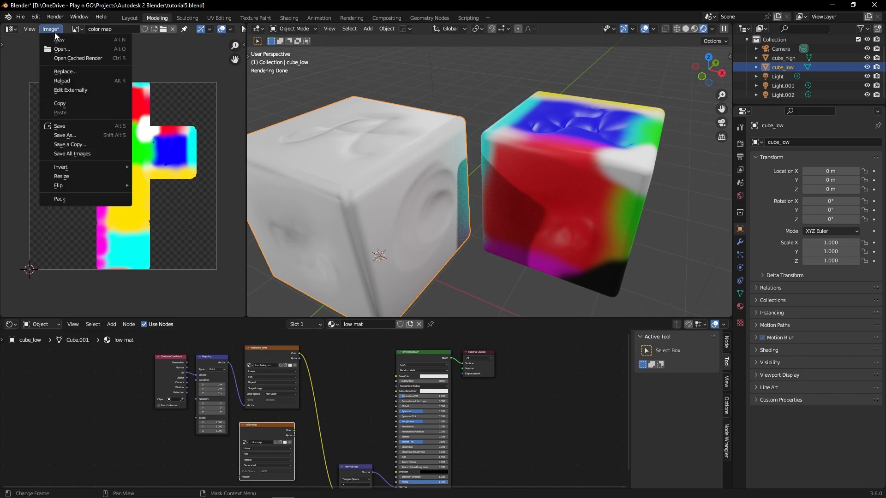
left_click(78, 134)
left_click(356, 203)
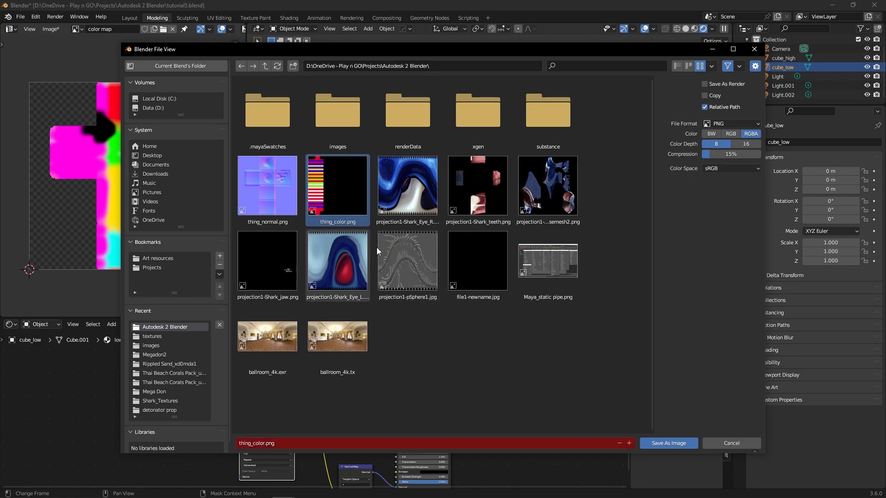
left_click(652, 443)
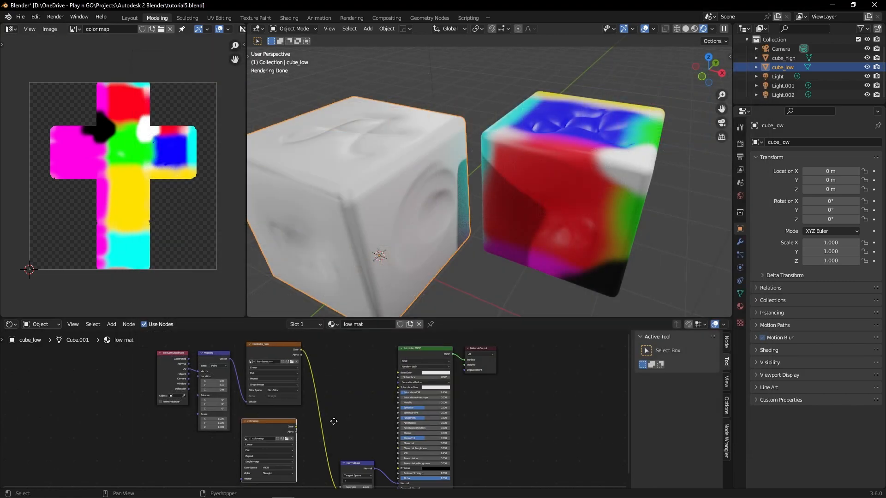
Step: Load the saved color map into low mat's upper image texture node in place of the normal map image
scroll(321, 393, "down", 2, "shift")
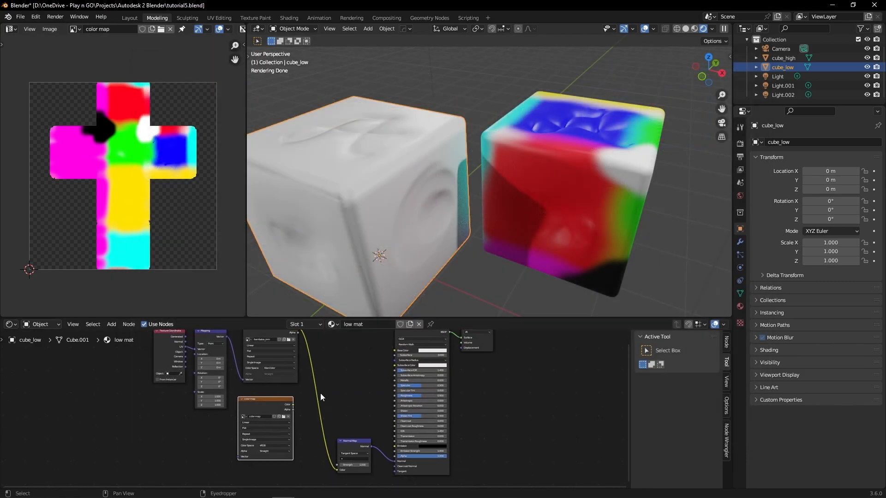
left_click(288, 340)
double_click(617, 109)
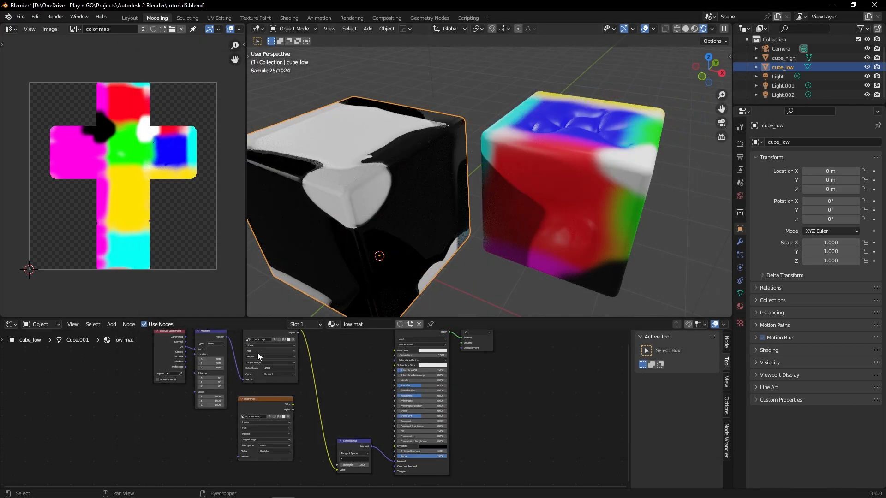
Step: Connect the upper color map texture to the Principled BSDF's Base Color and disconnect it from the Normal Map node
scroll(331, 416, "up", 3, "shift")
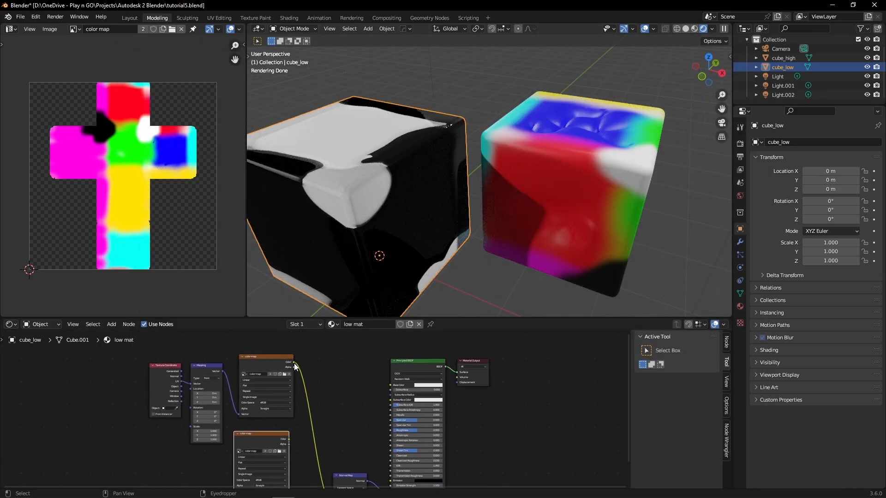
left_click_drag(294, 363, 390, 385)
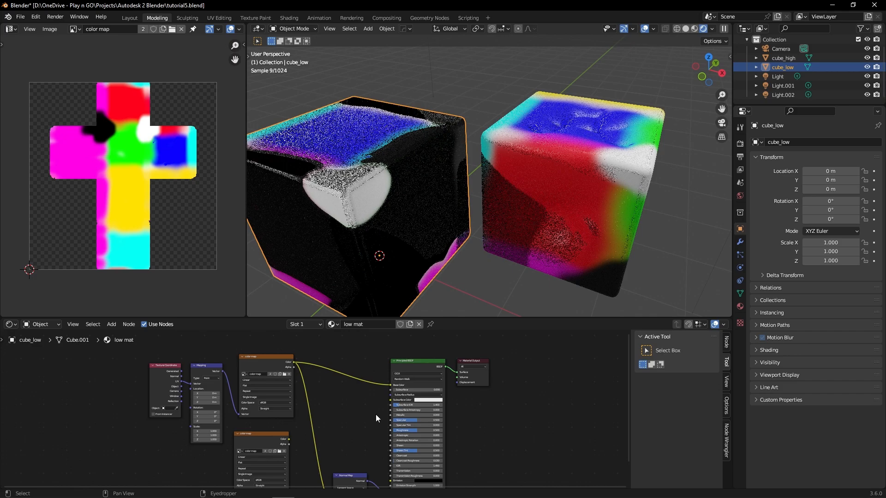
middle_click_drag(376, 414, 370, 399)
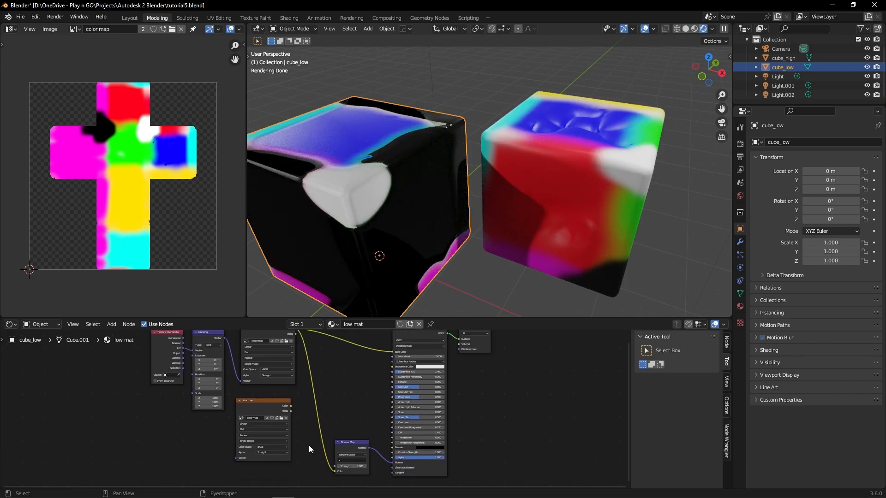
left_click_drag(334, 469, 471, 245)
middle_click_drag(472, 245, 497, 242)
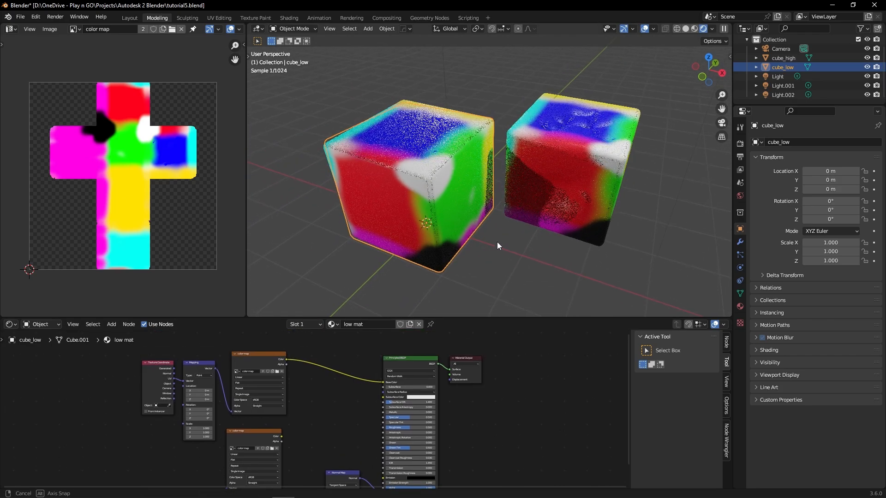
Step: Deselect the cubes and review the Cycles bake type, view and sampling options in the render properties
left_click(498, 96)
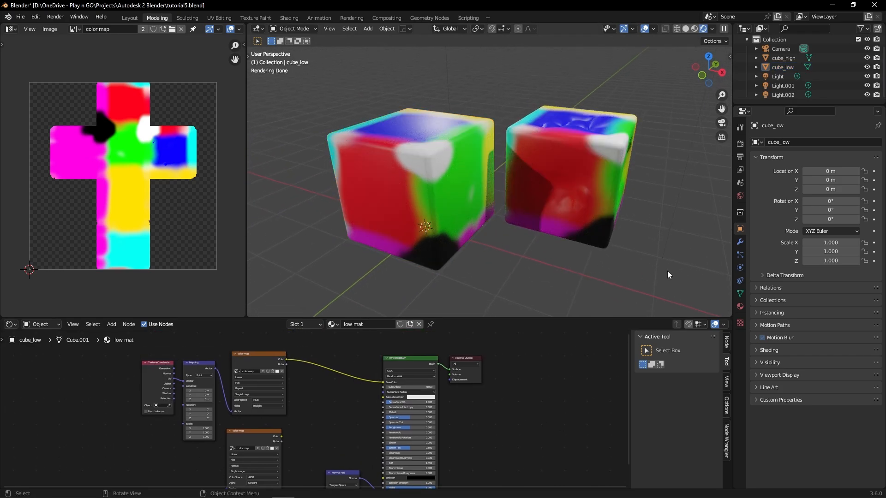
left_click(740, 144)
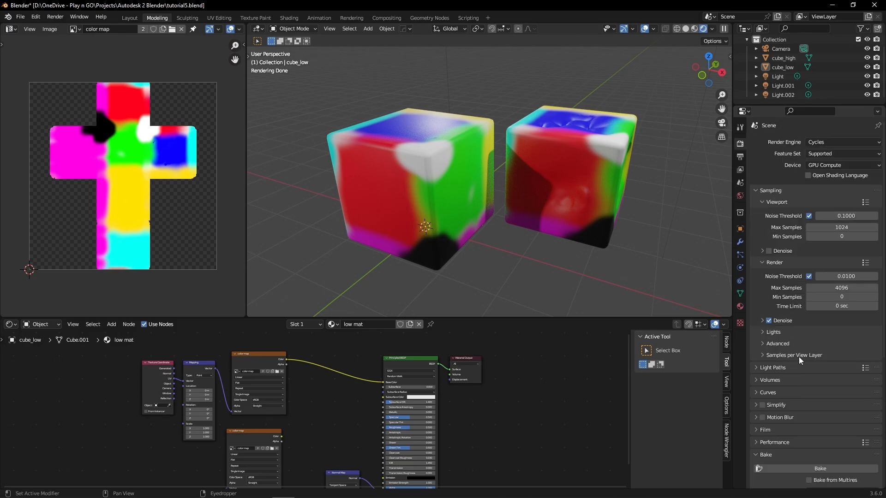
scroll(799, 356, "down", 10)
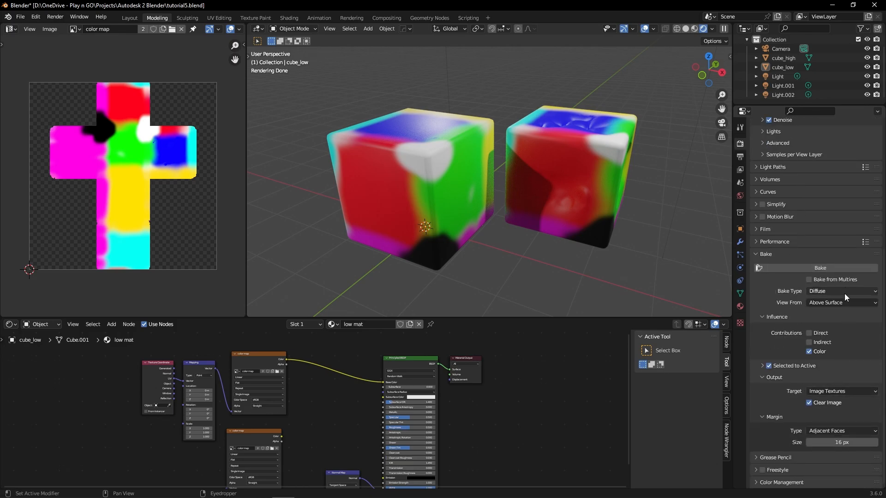
left_click(845, 300)
left_click(846, 299)
left_click(843, 292)
scroll(779, 293, "up", 7)
scroll(769, 322, "up", 4)
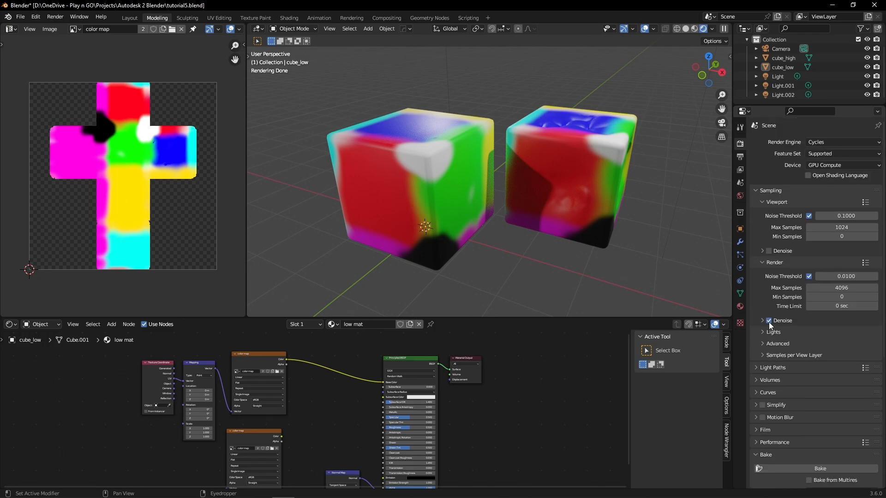